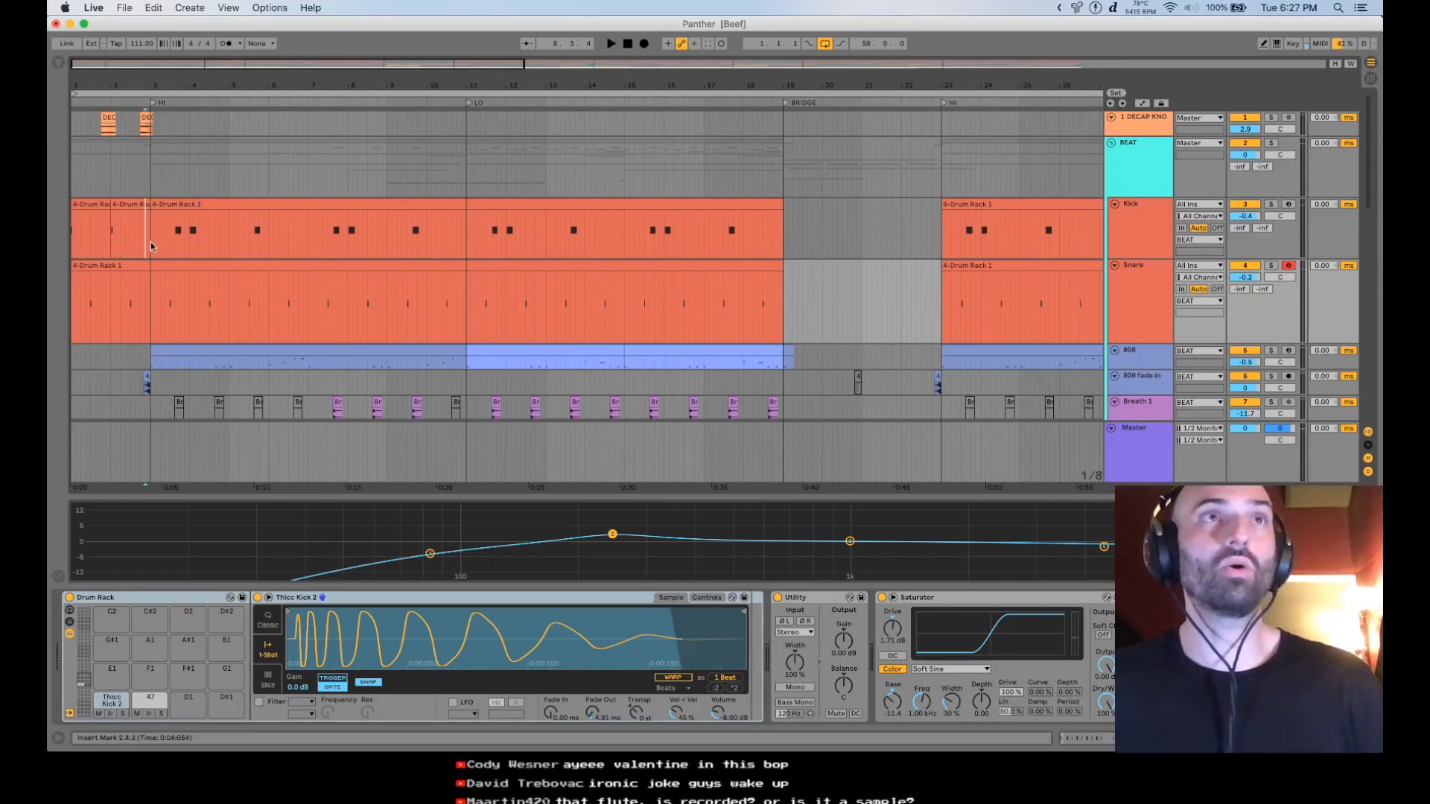
- Solo the Kick track and play it back on its own
left_click(1270, 205)
key("space")
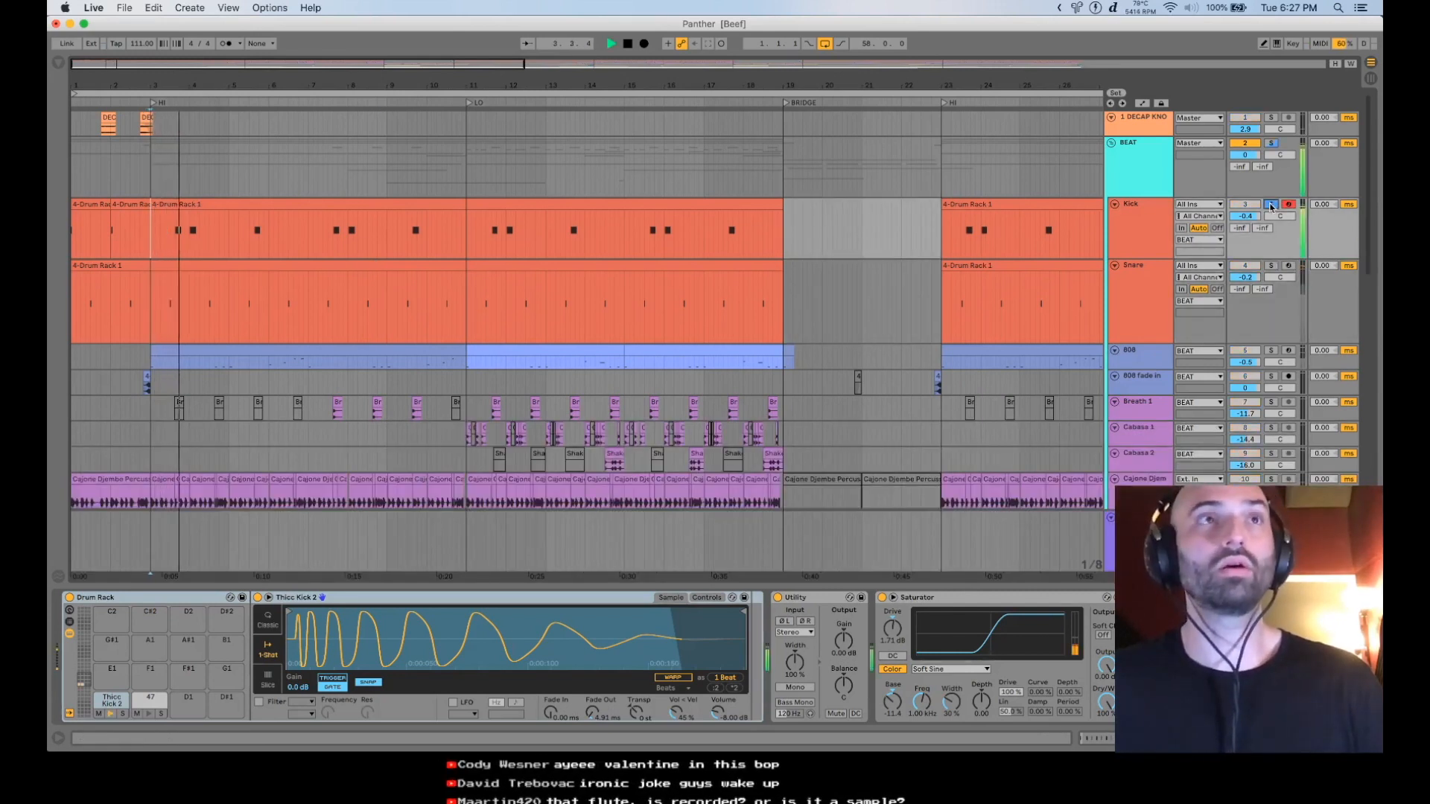
left_click(1190, 216)
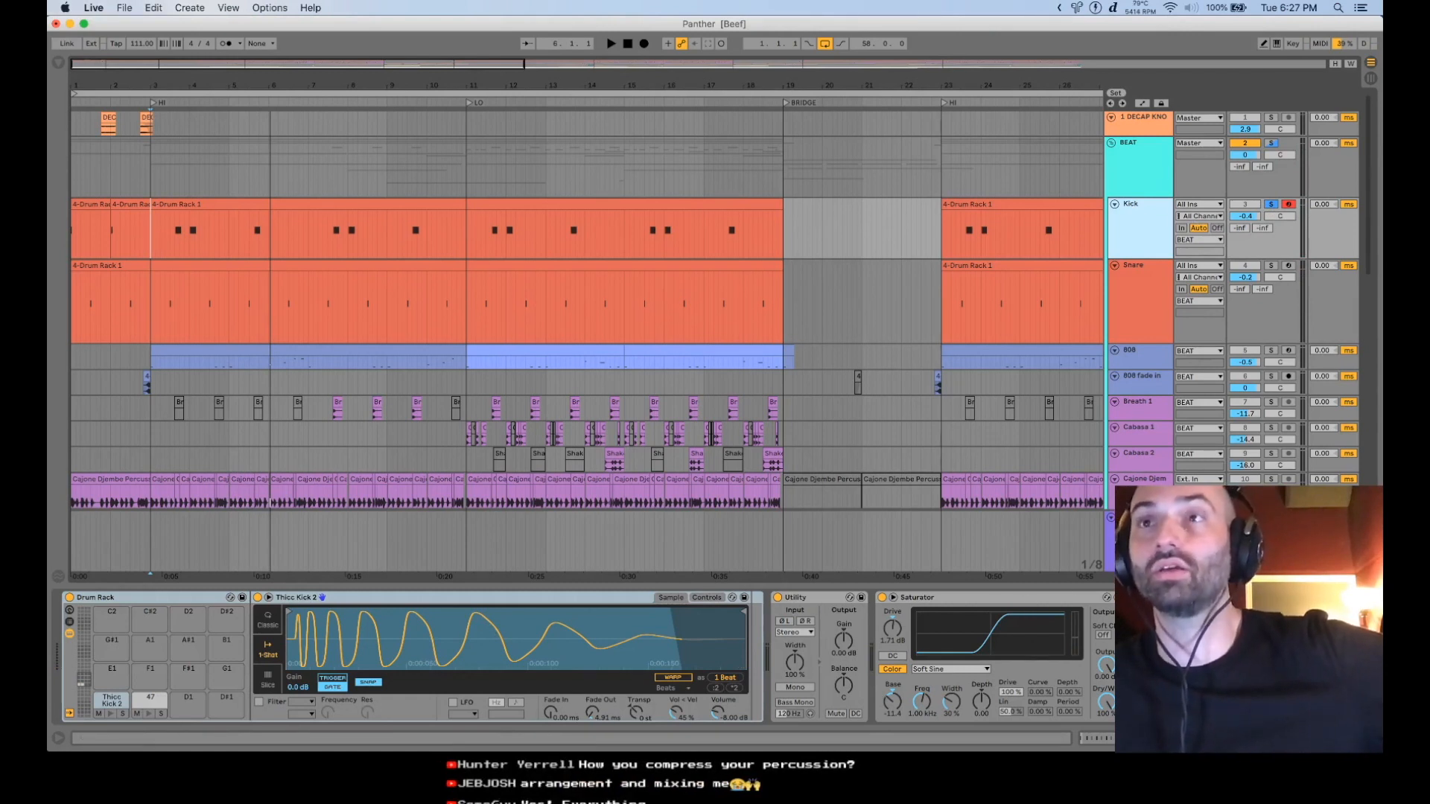
- Compare the soloed kick during playback with its Saturator bypassed and enabled
left_click(950, 616)
left_click(882, 599)
key("space")
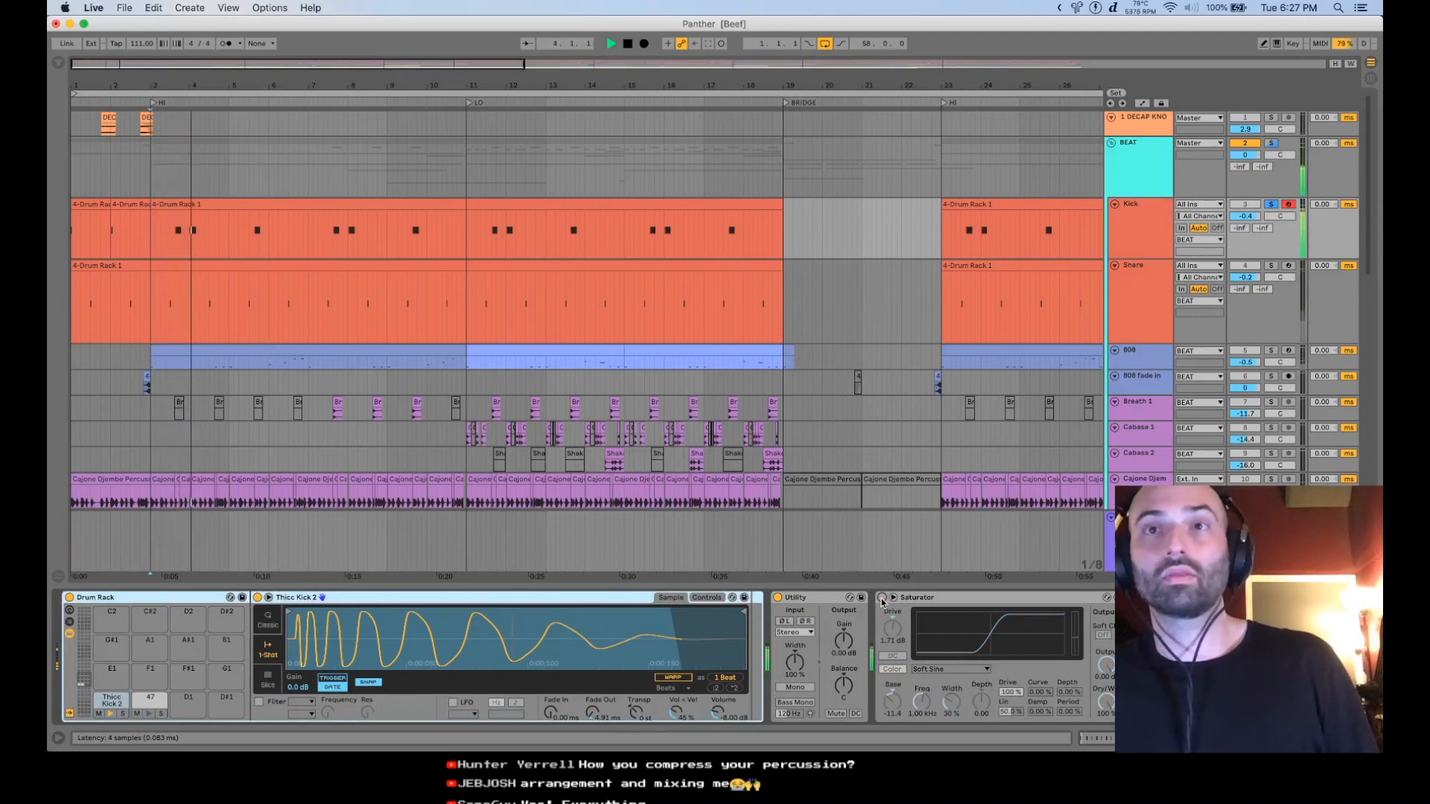
left_click(882, 599)
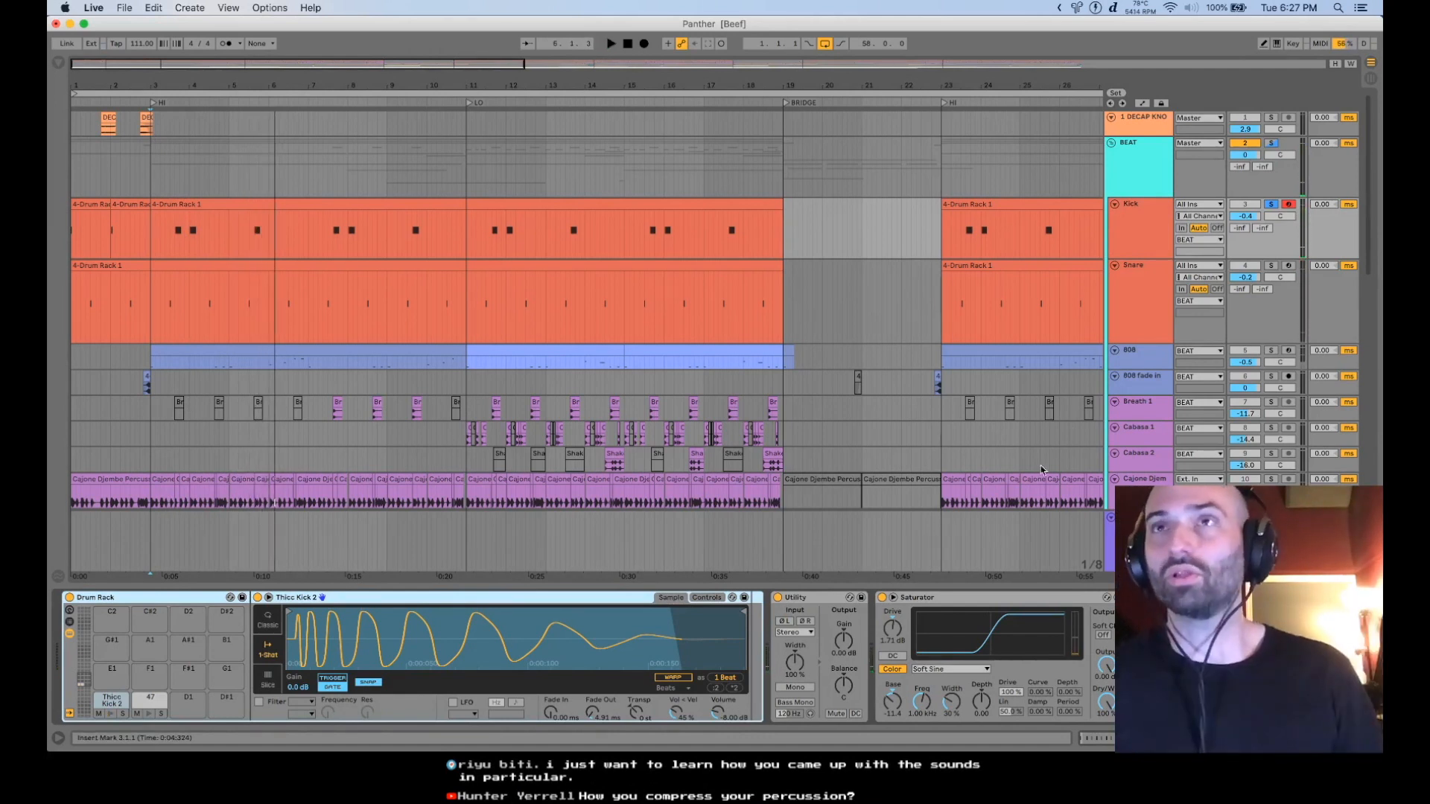
- Solo the Snare track and collapse the expanded display of its EQ Eight, leaving Saturator selected
left_click(1142, 292)
key("s")
left_click(1111, 730)
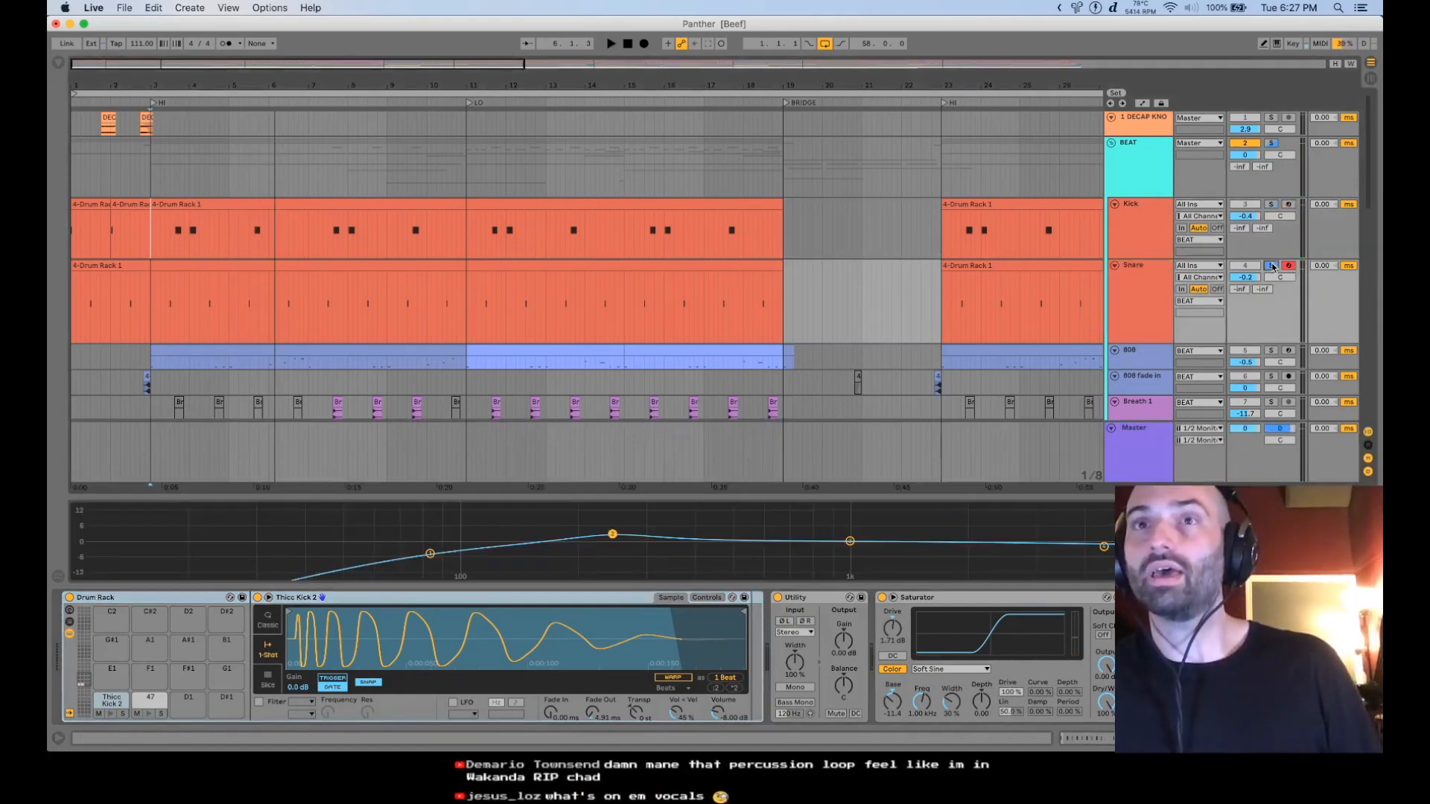
scroll(975, 675, "right", 4)
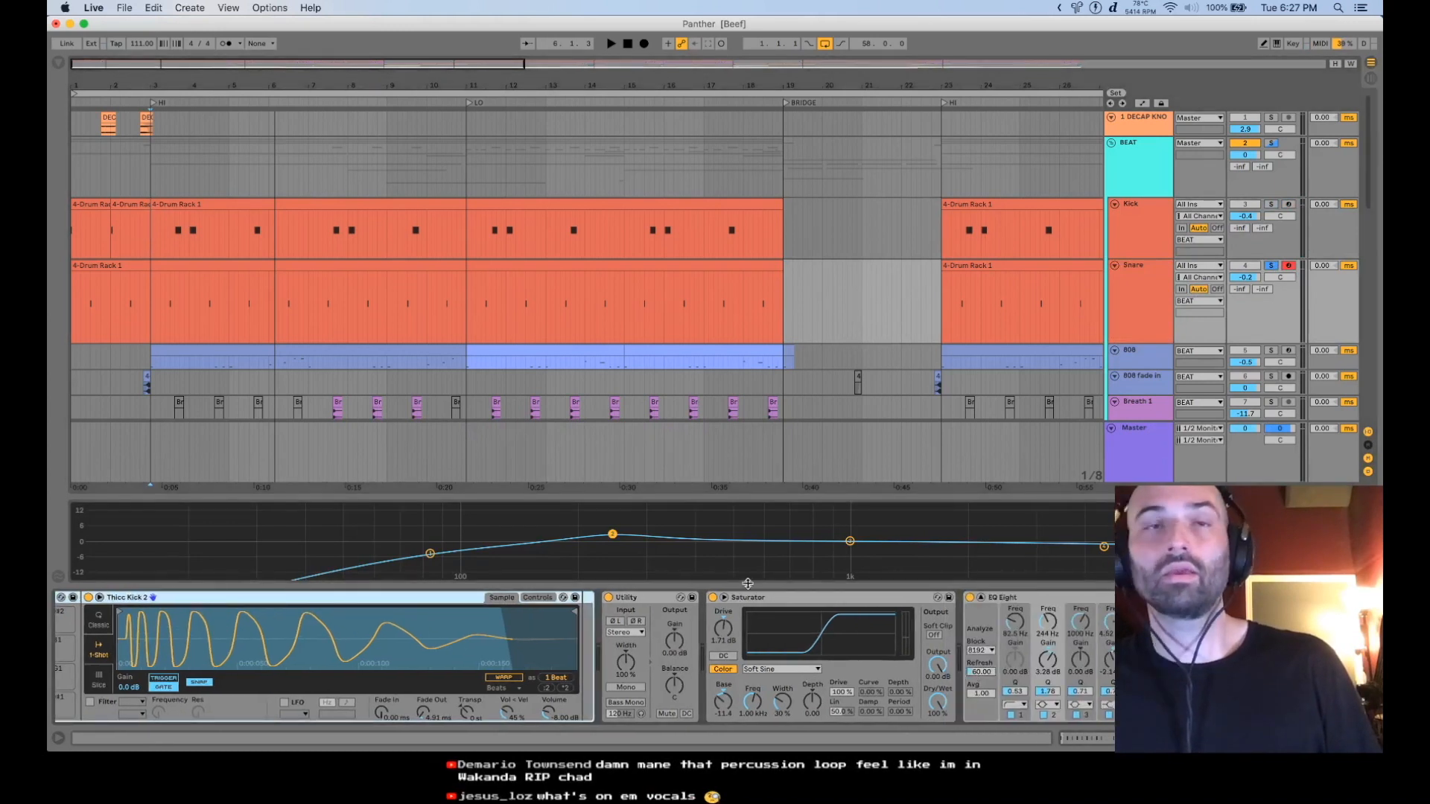
scroll(748, 593, "left", 2)
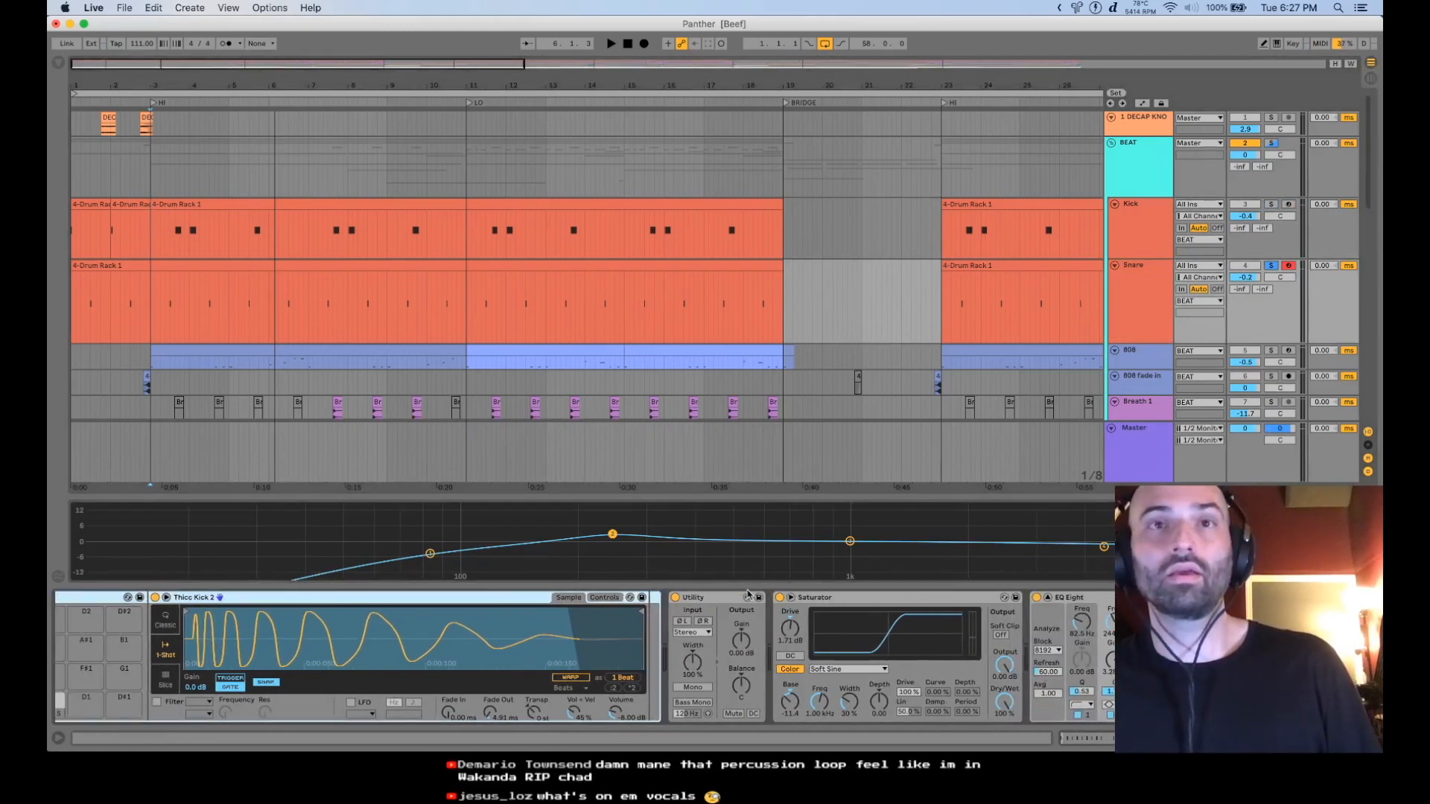
left_click(1048, 598)
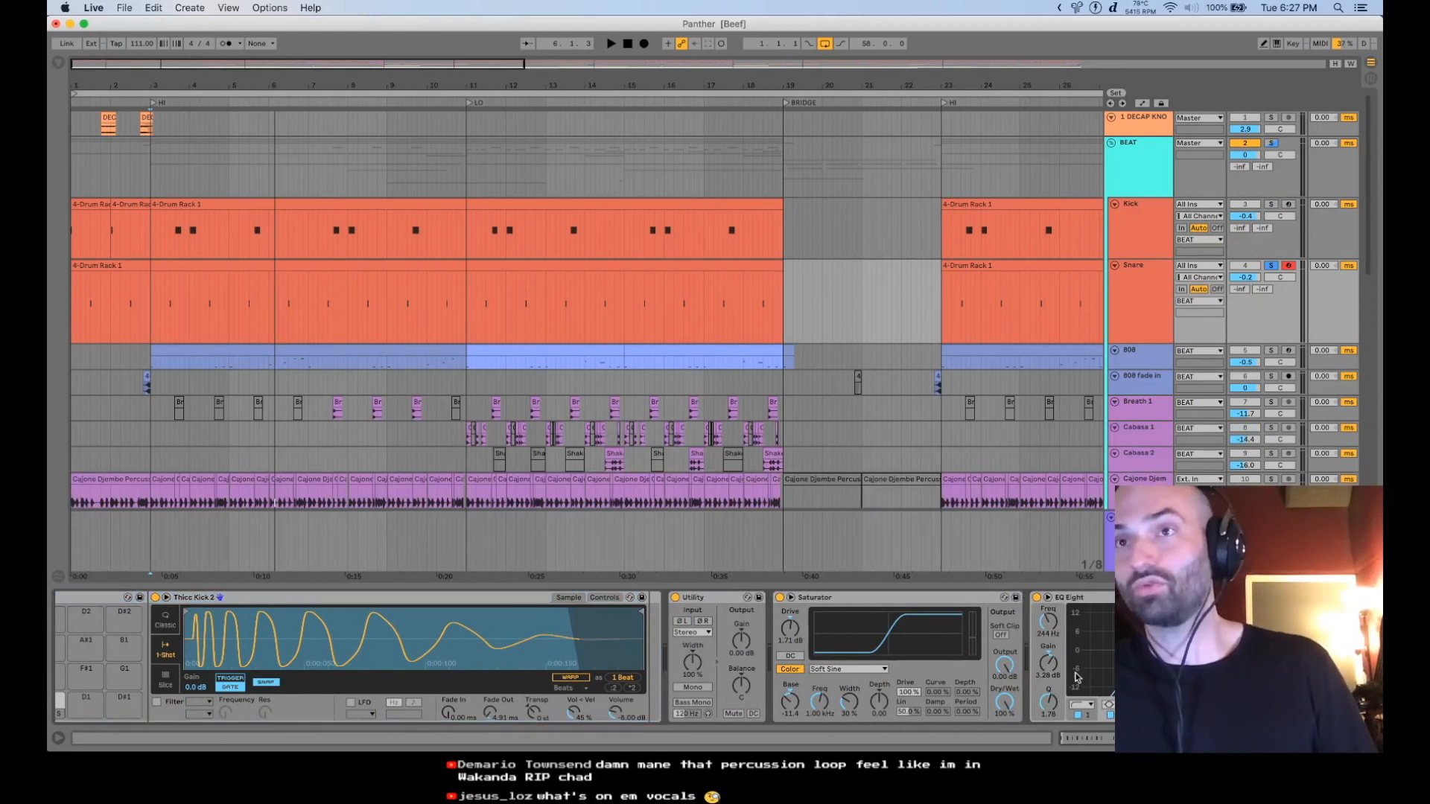
left_click(833, 598)
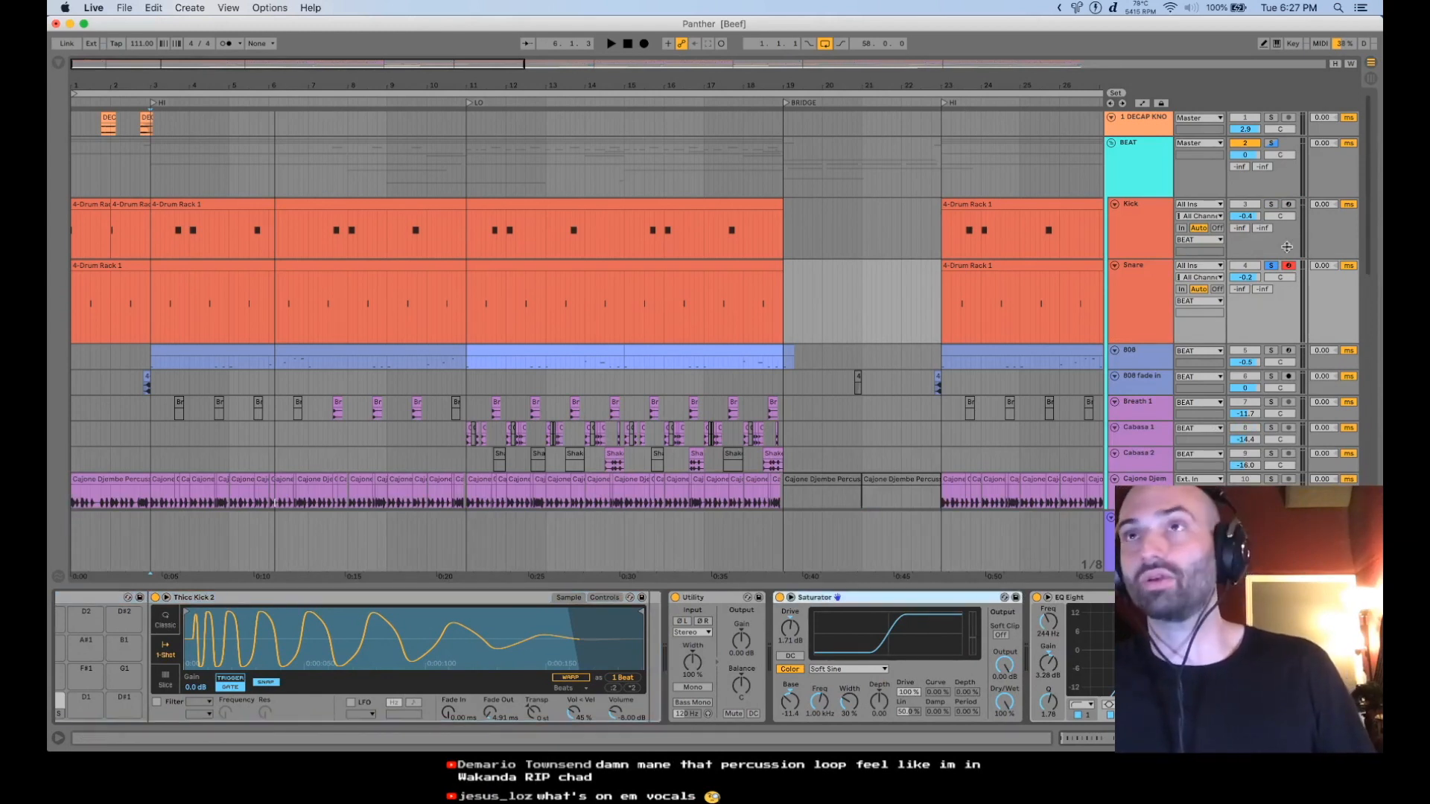
- Play the soloed snare and compare its sound with Saturator and EQ Eight bypassed and re-enabled
key("space")
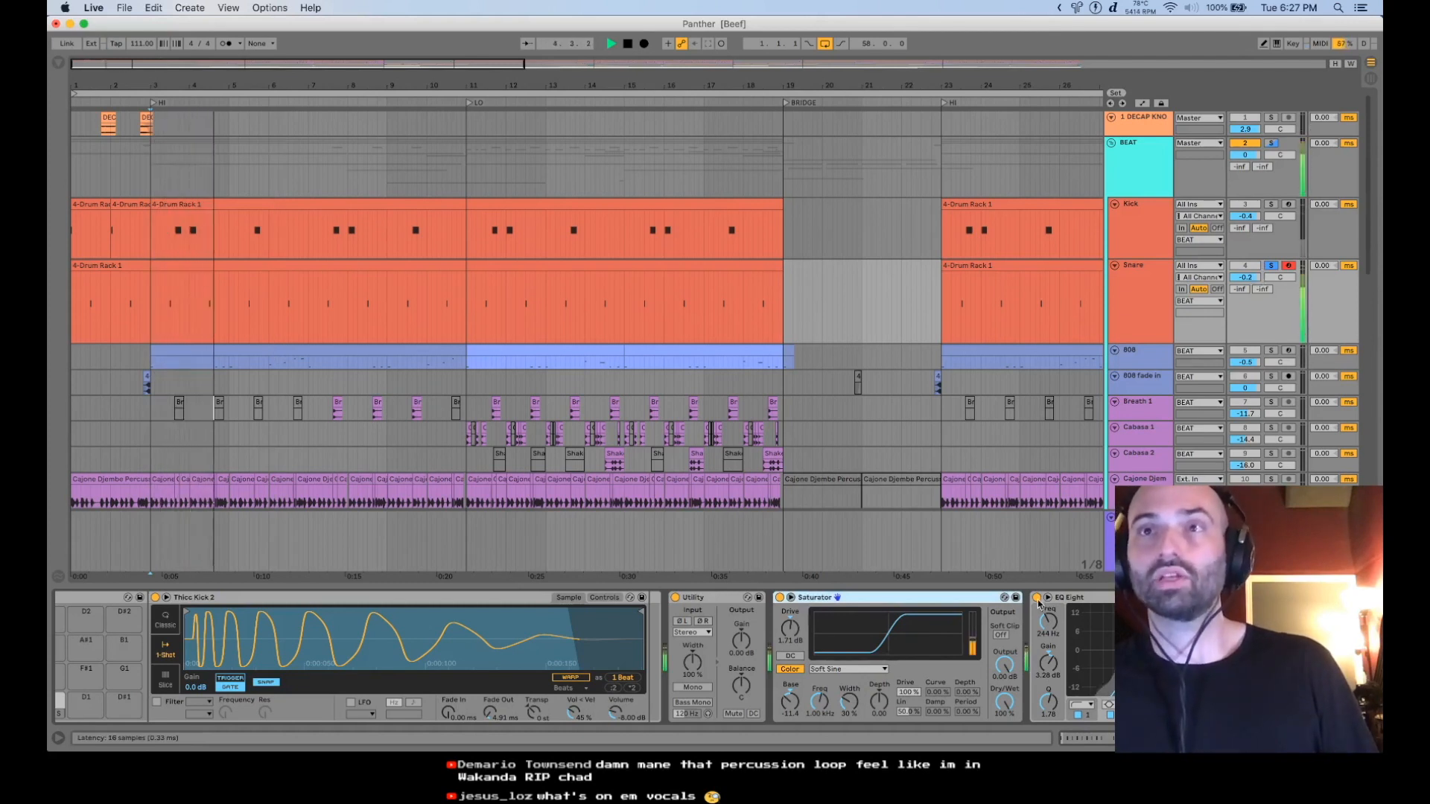
left_click(779, 598)
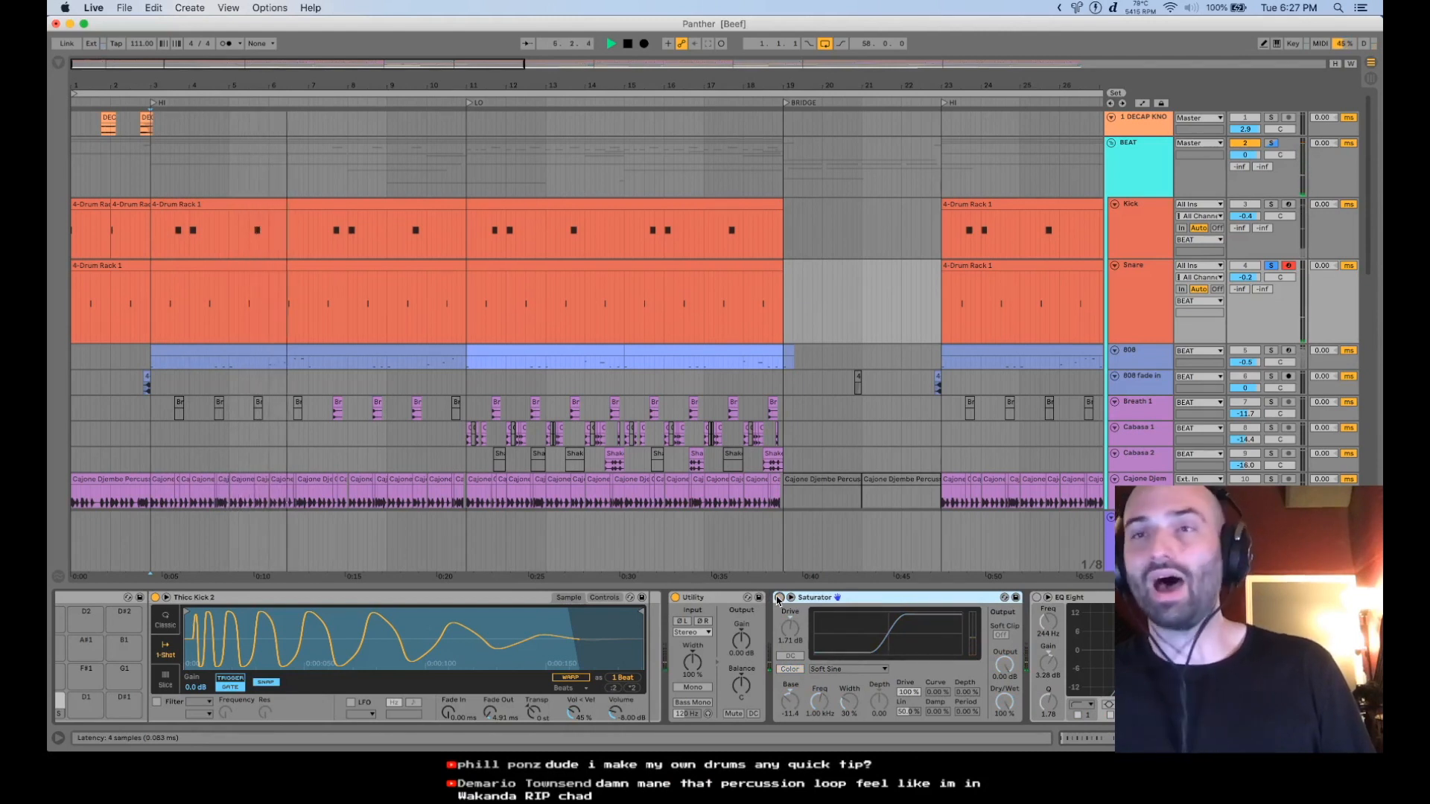
left_click(779, 598)
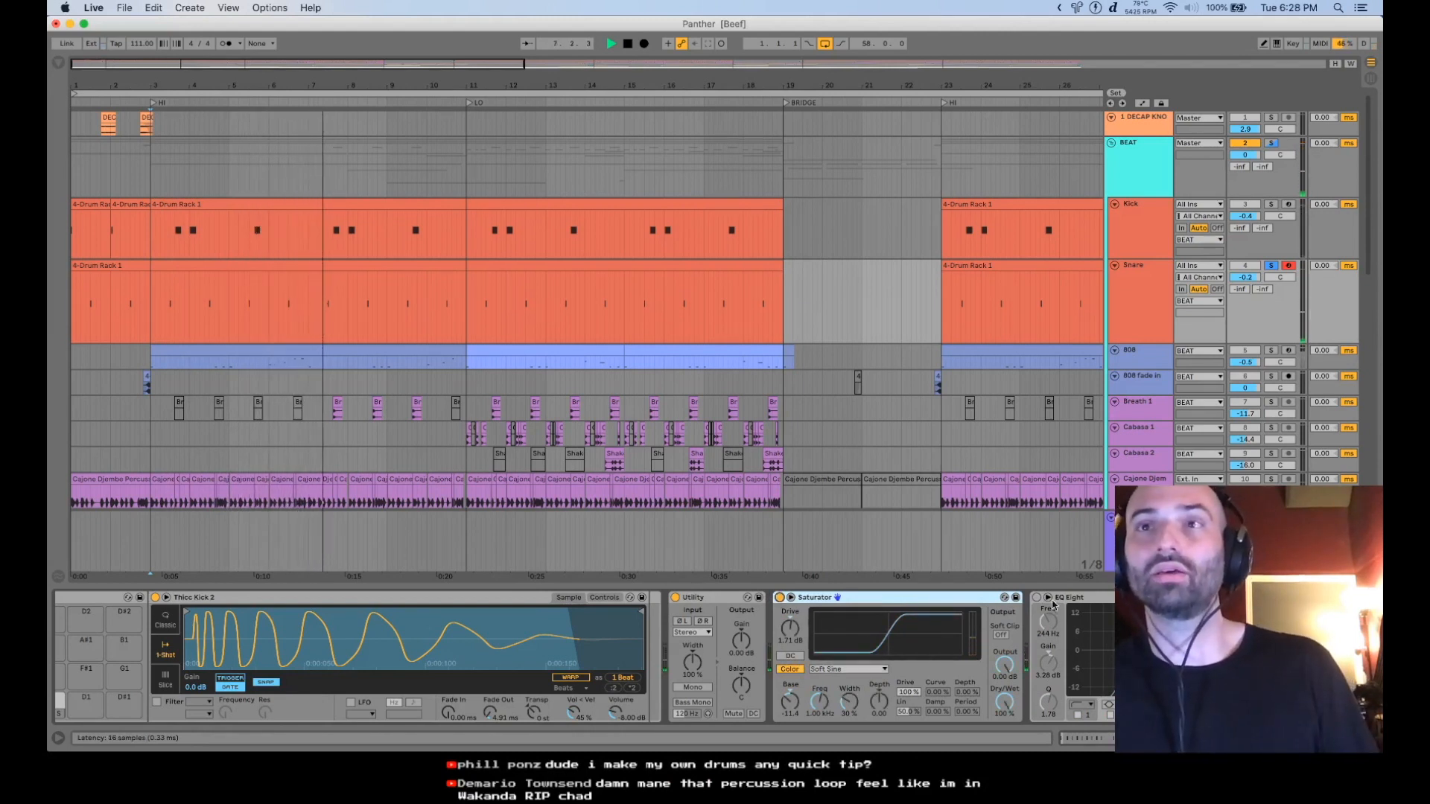
left_click(1042, 598)
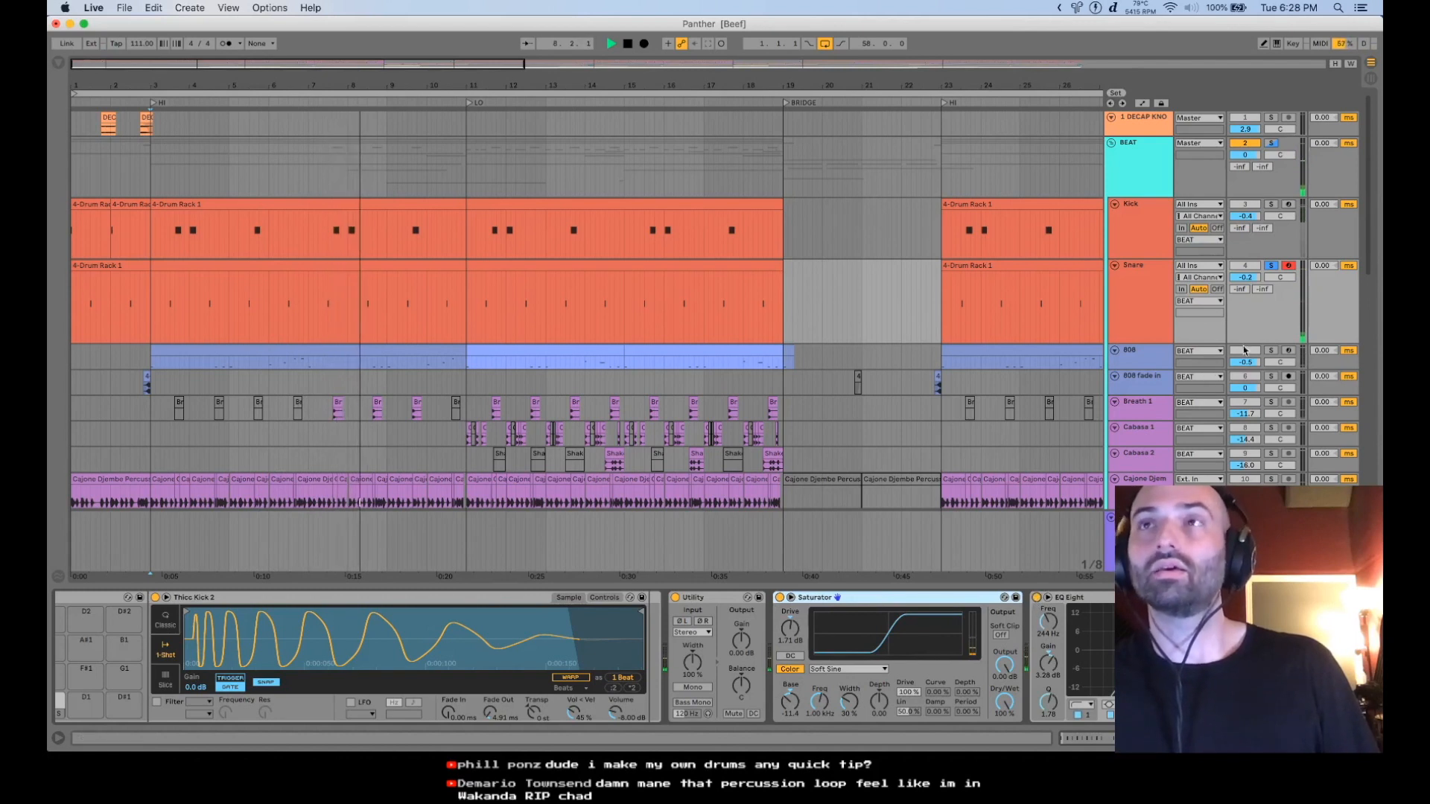
key("space")
- Solo the 808 track and look through its device chain from the sampler to the effects
left_click(1270, 350)
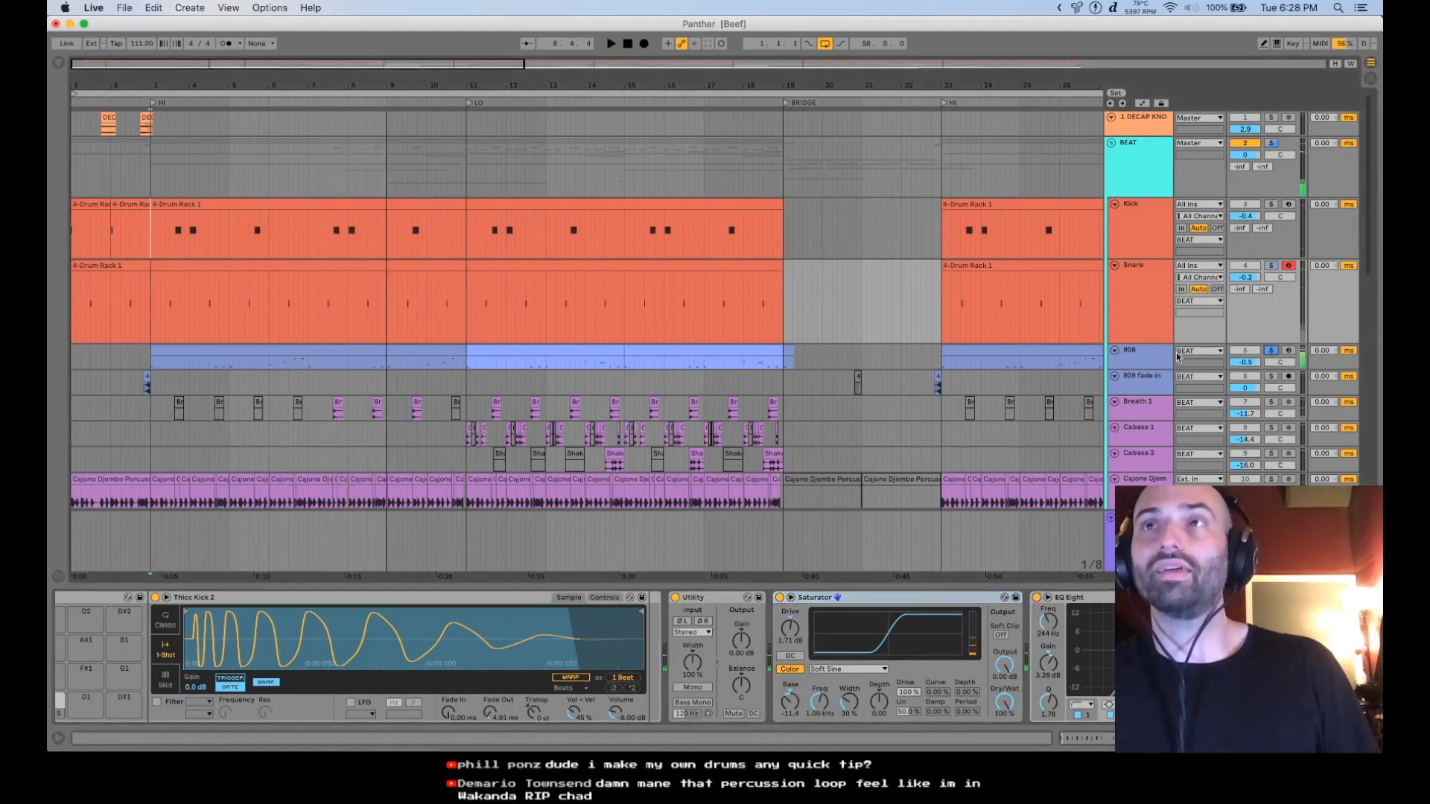
left_click(1152, 359)
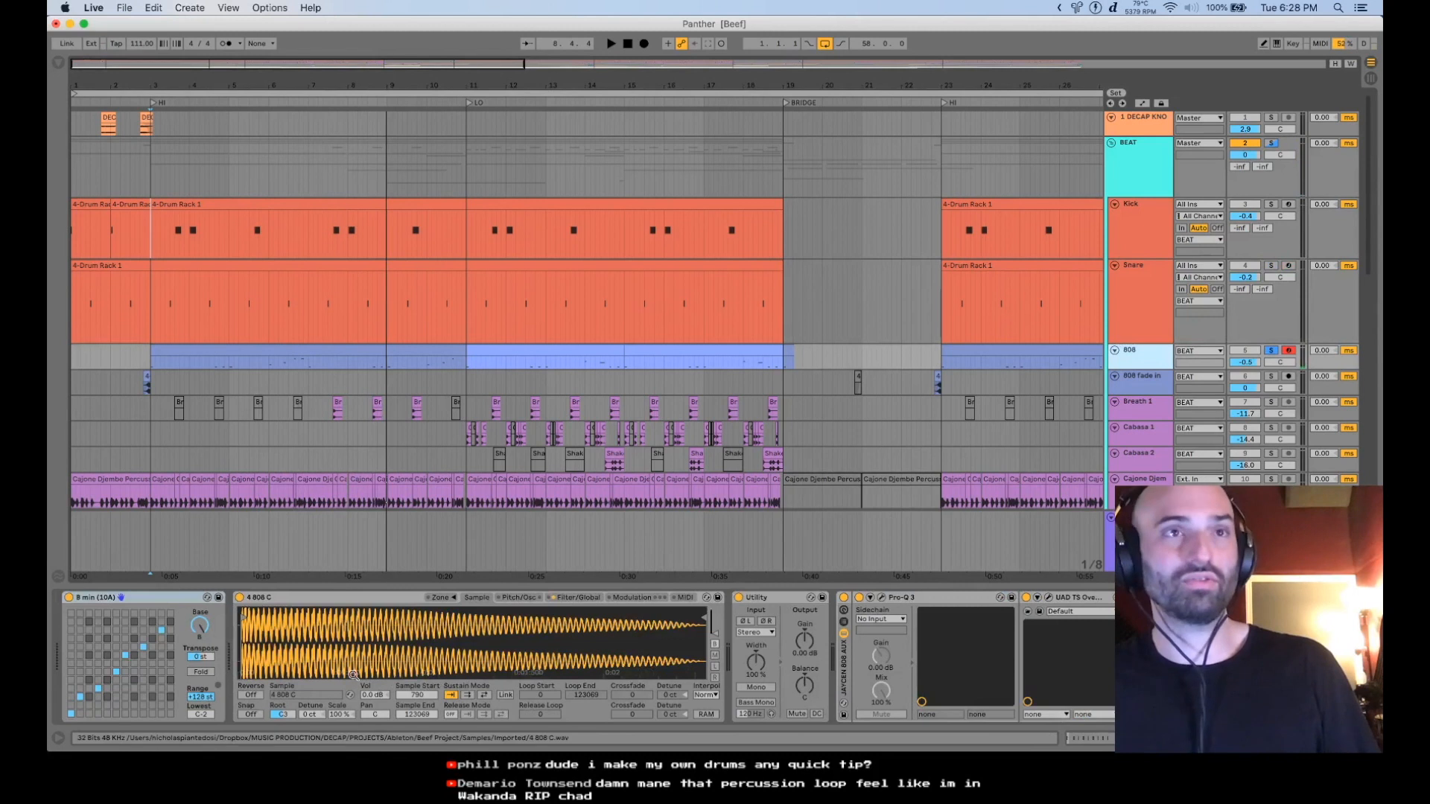
scroll(405, 642, "right", 2)
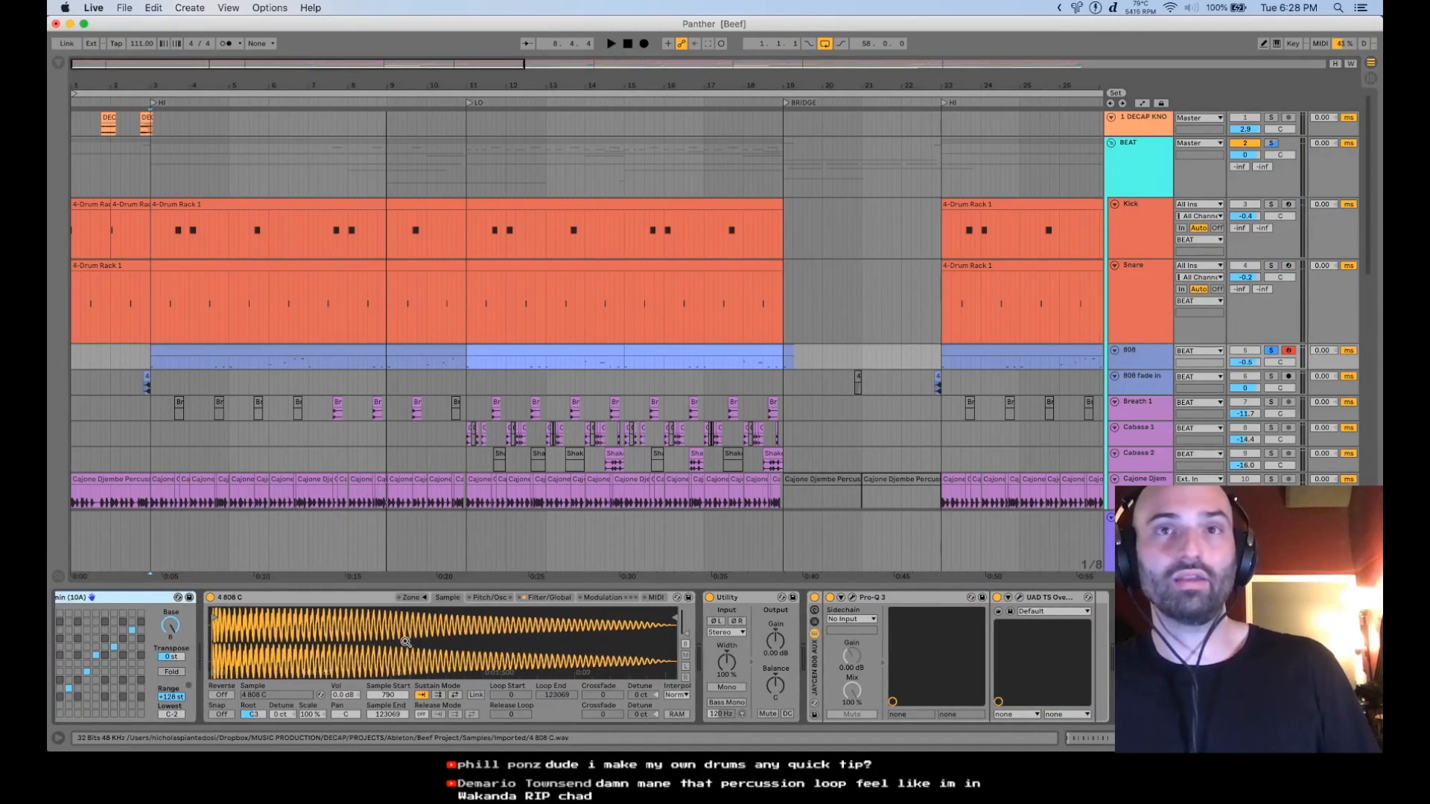
scroll(404, 642, "left", 2)
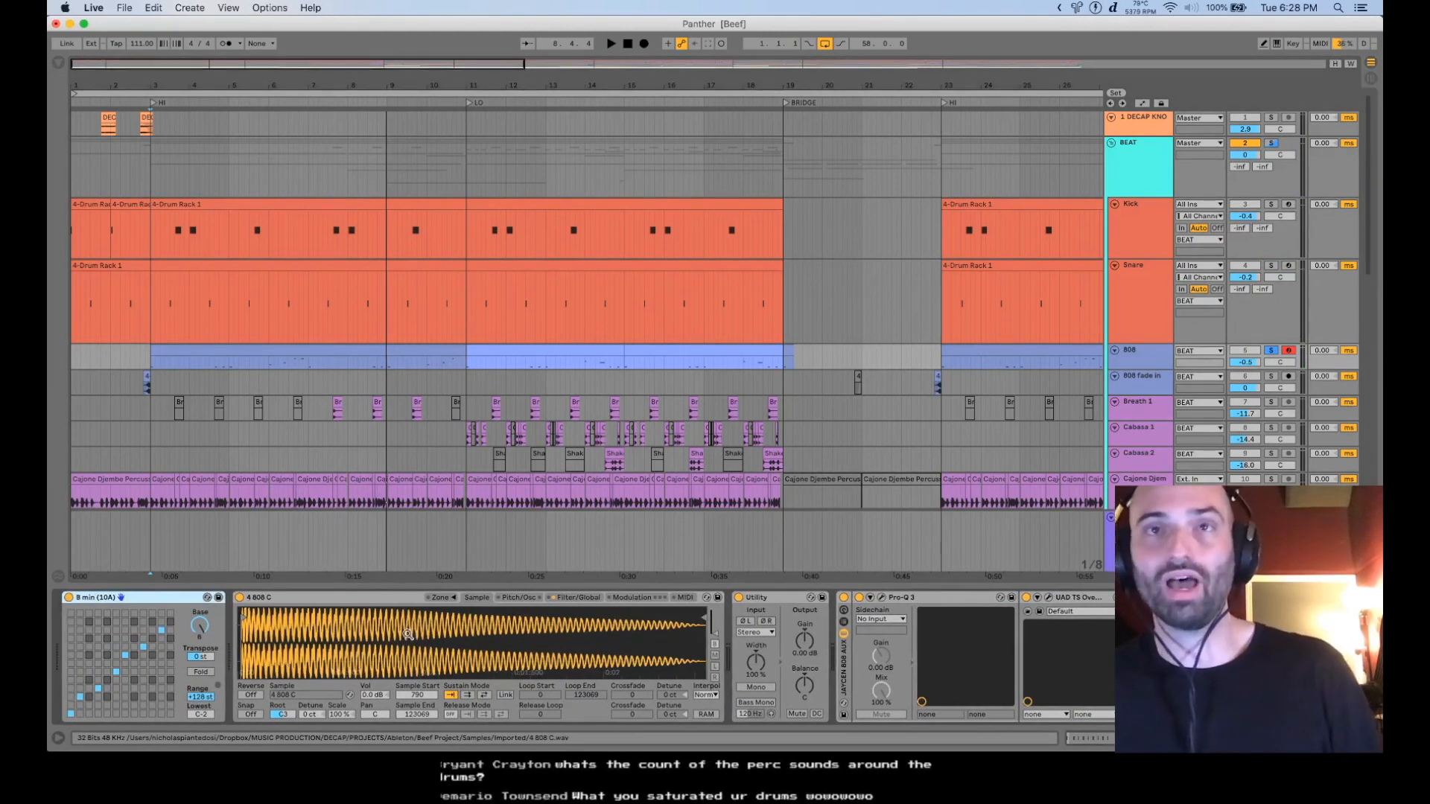
scroll(408, 632, "right", 15)
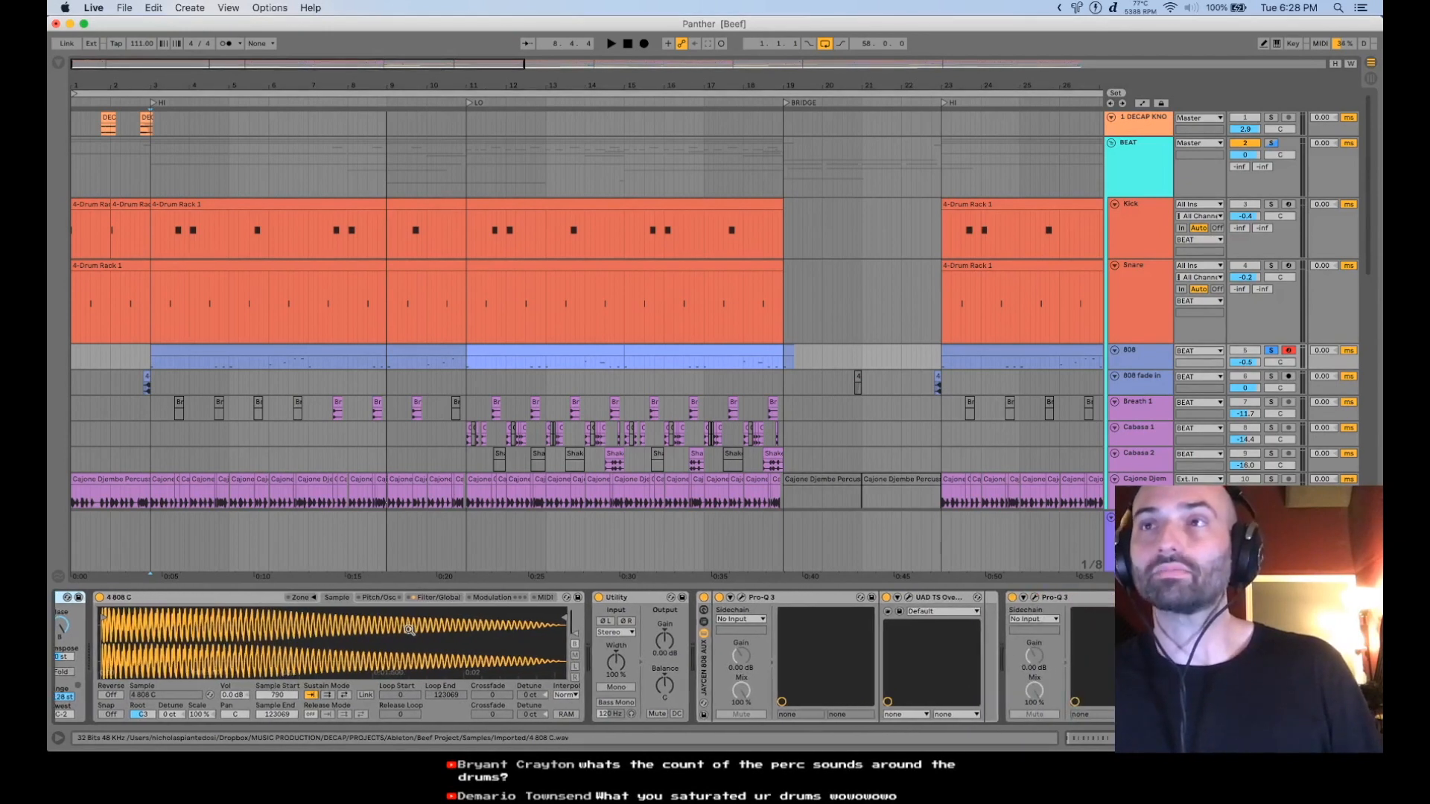
scroll(408, 632, "left", 12)
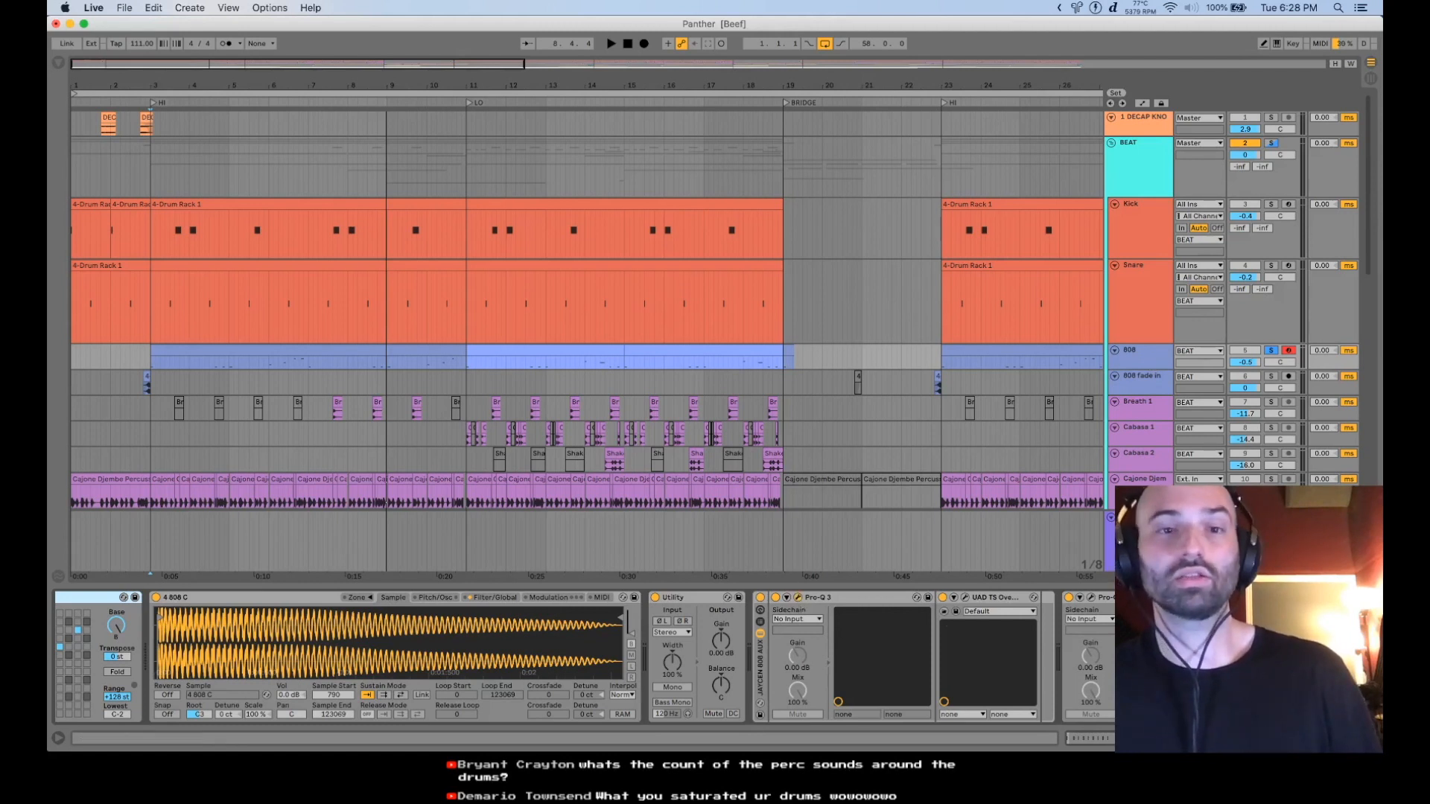
- Inspect the low cut band in the first Pro-Q 3 on the 808 track and close the plug-in window
left_click(798, 597)
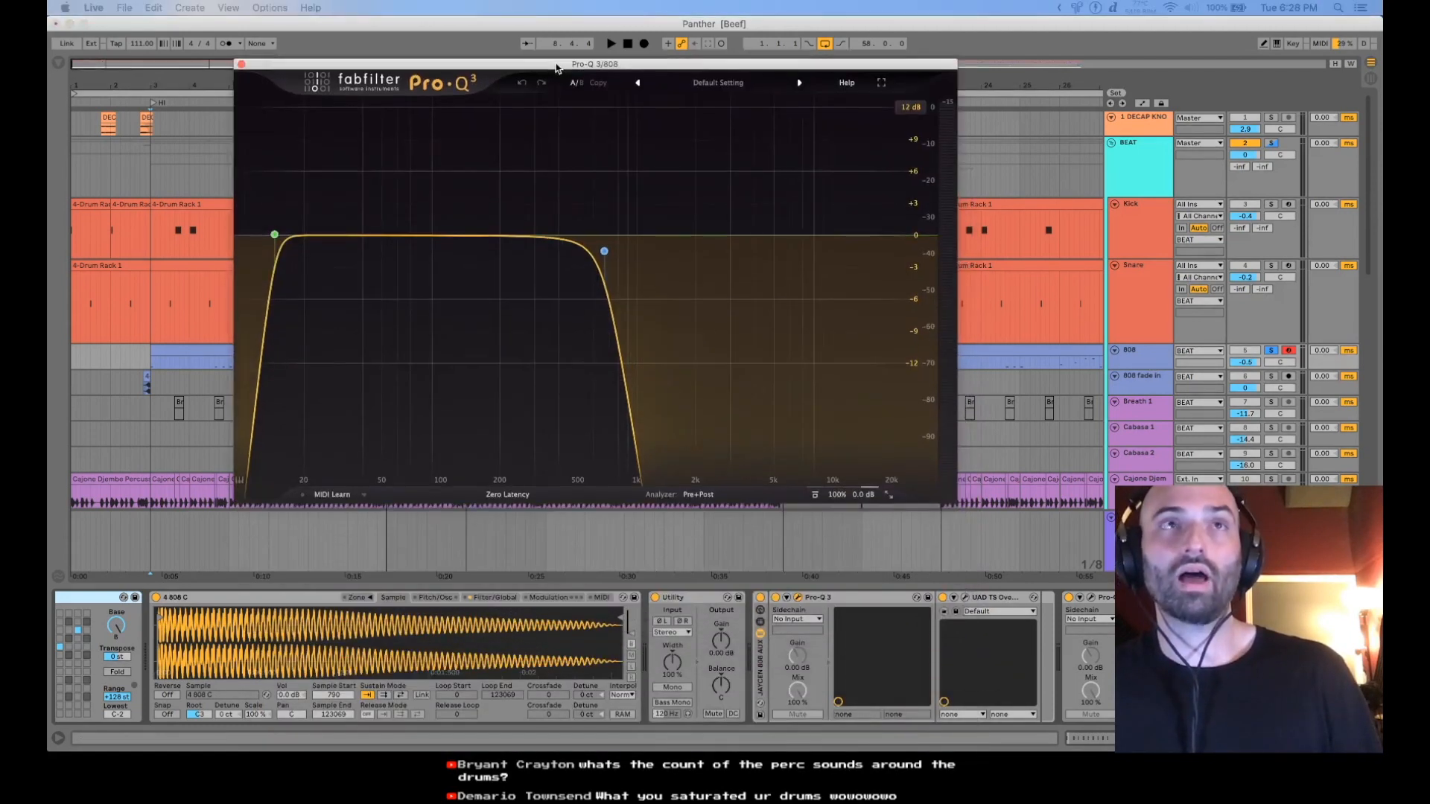
left_click(275, 235)
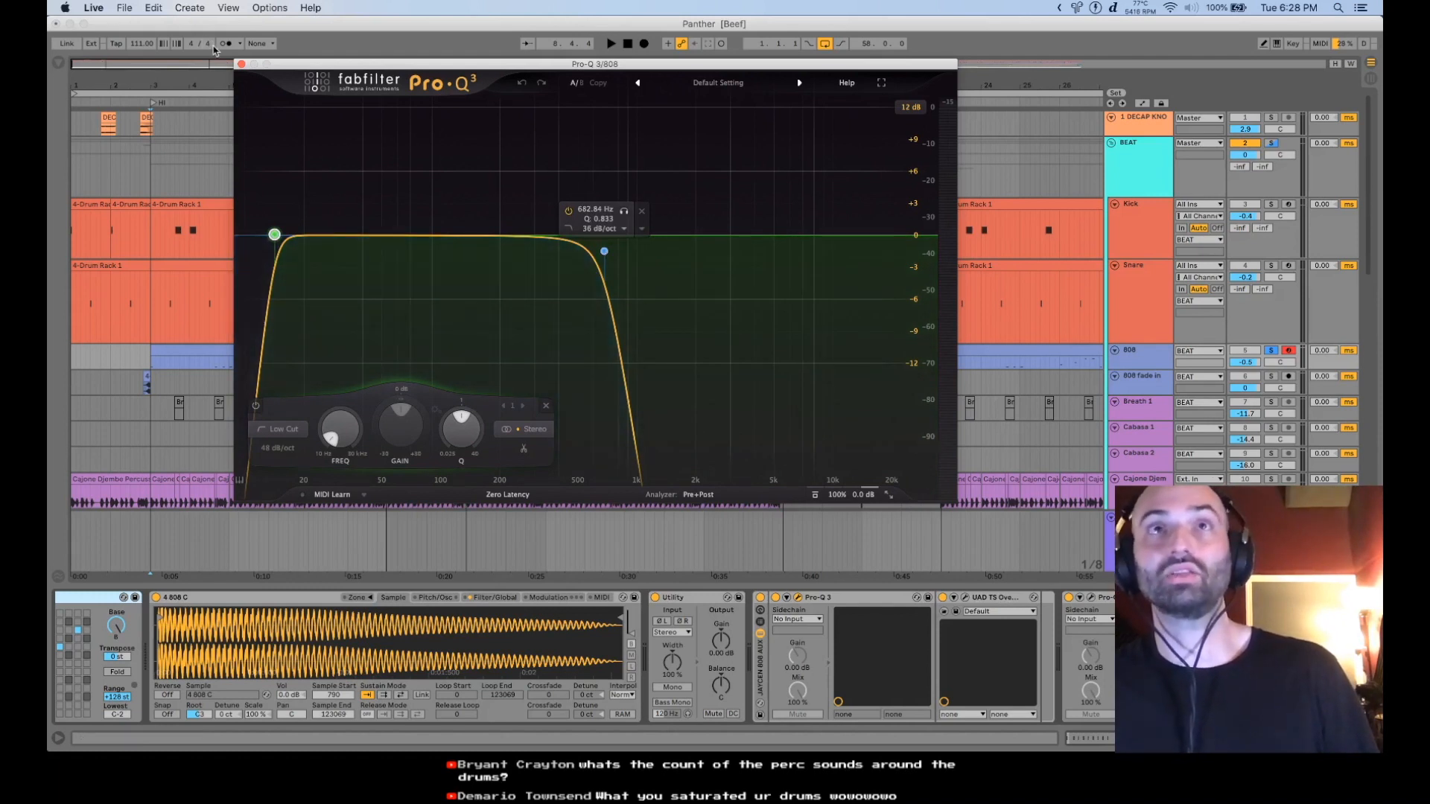
left_click(240, 65)
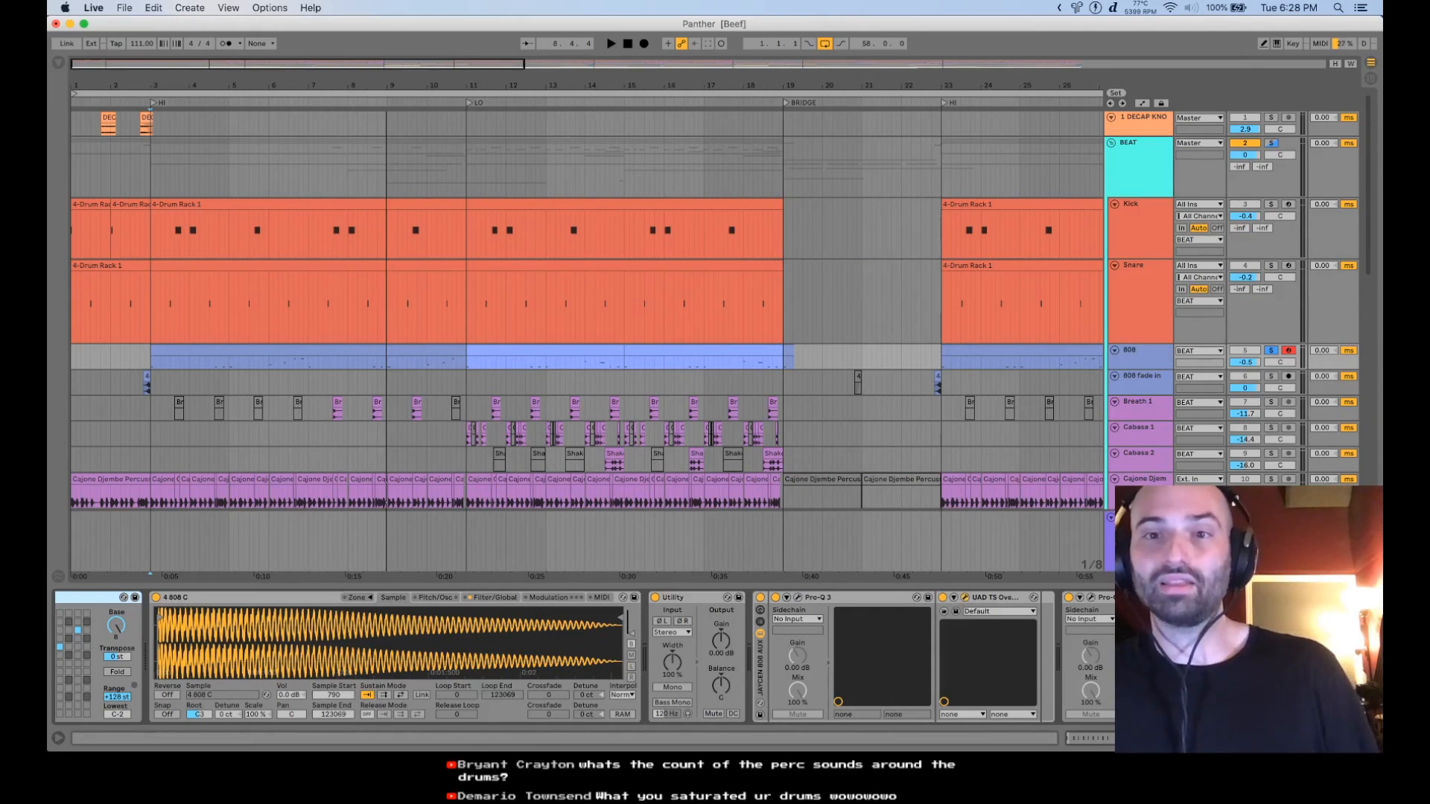
- Inspect the 808's UAD TS Overdrive and the Tilt Shelf band in the second Pro-Q 3, closing both plug-in windows
left_click(966, 597)
left_click_drag(669, 108, 797, 75)
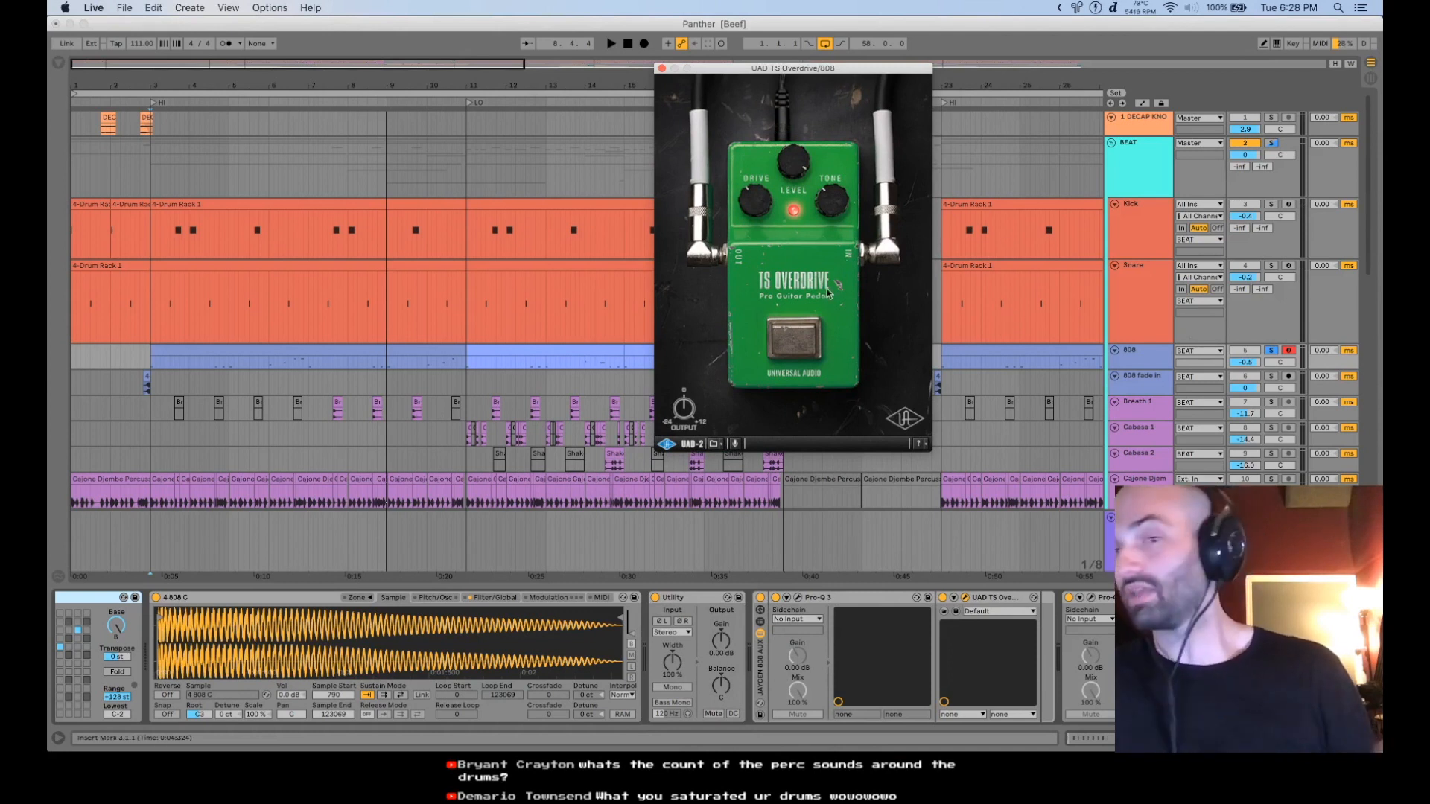
left_click(1092, 600)
left_click(797, 597)
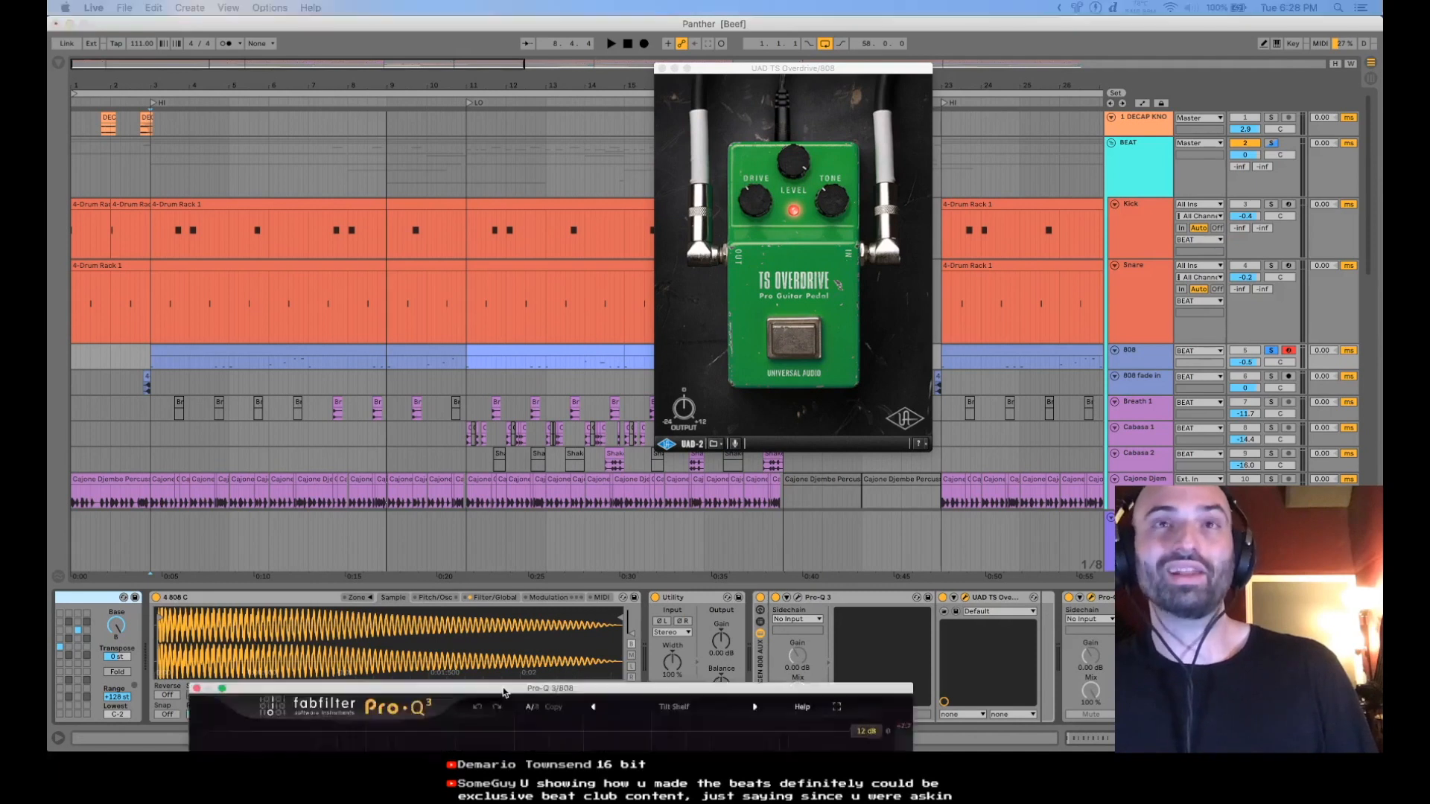
left_click_drag(500, 685, 564, 99)
mouse_move(521, 281)
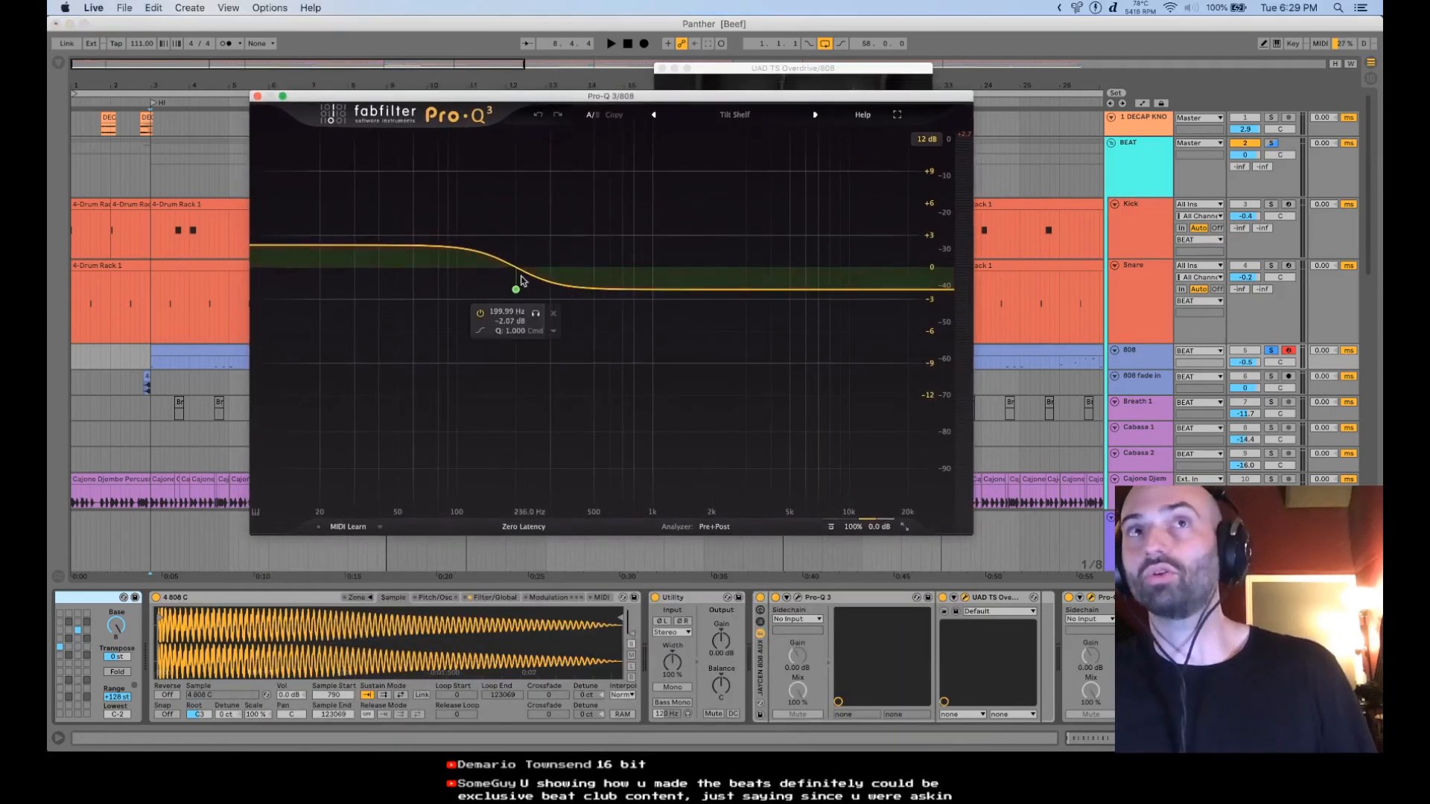
left_click(257, 97)
left_click(661, 70)
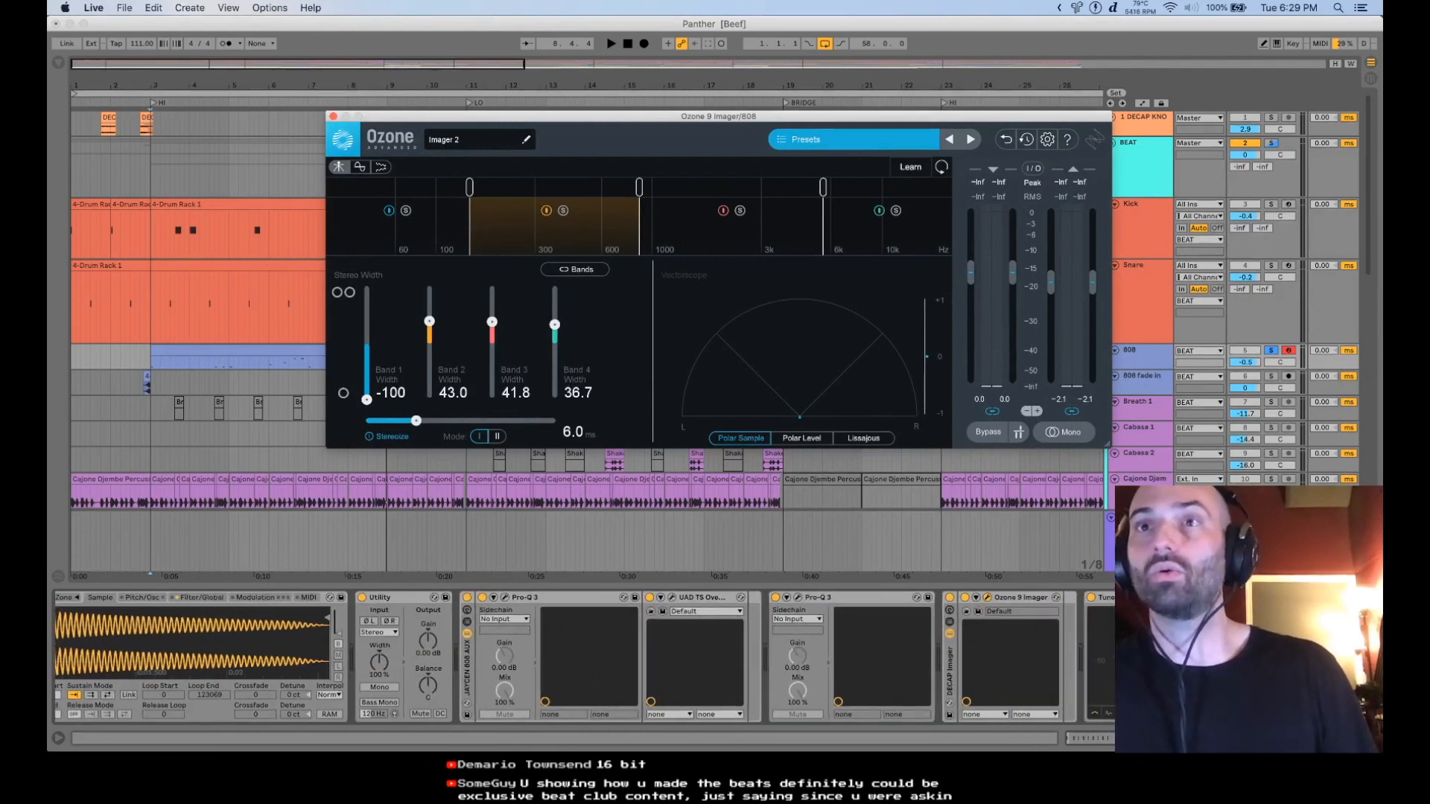
- Group the 808 track's effects from Utility through Tuner into one audio effect rack
left_click(402, 599)
left_click(1106, 597, "shift")
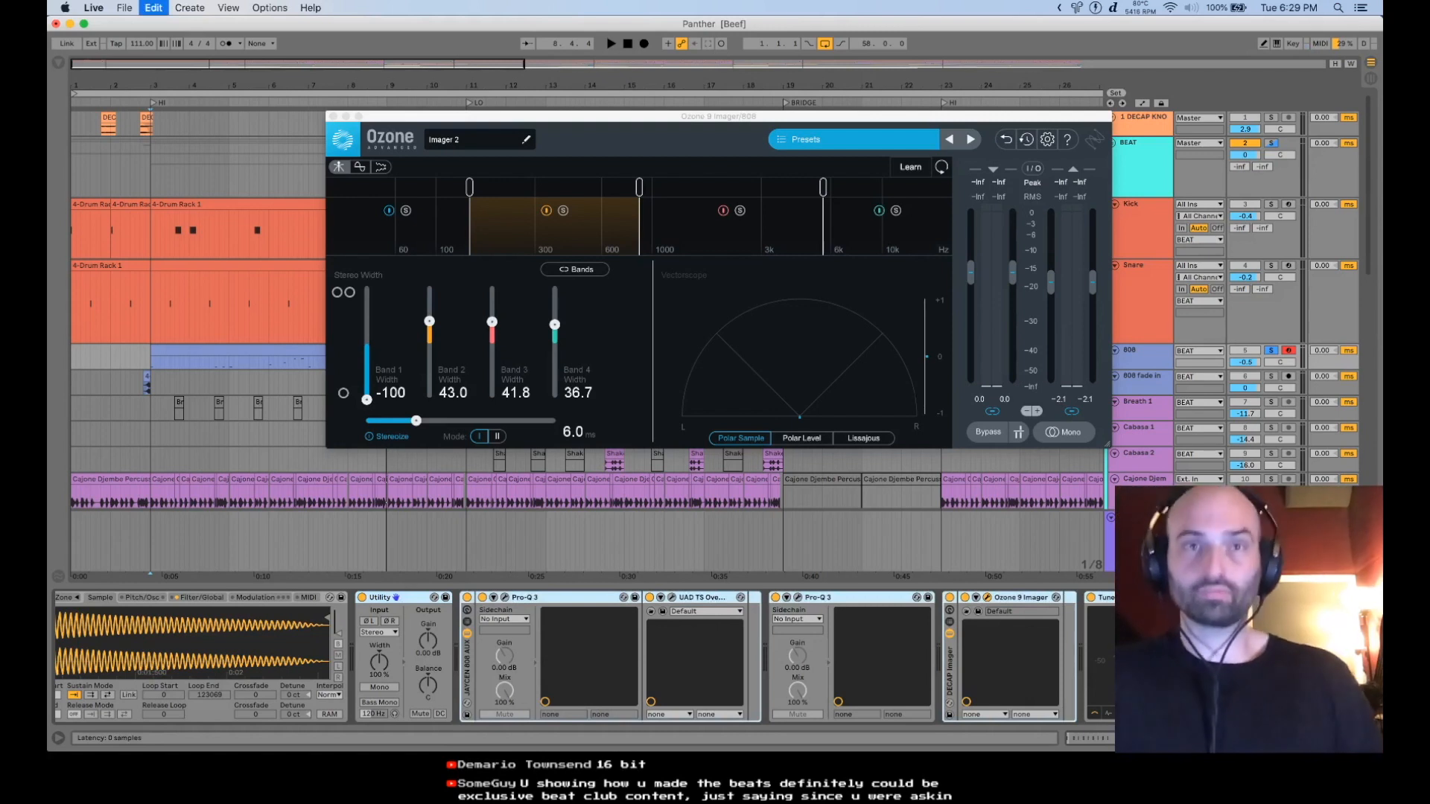
key("super+g")
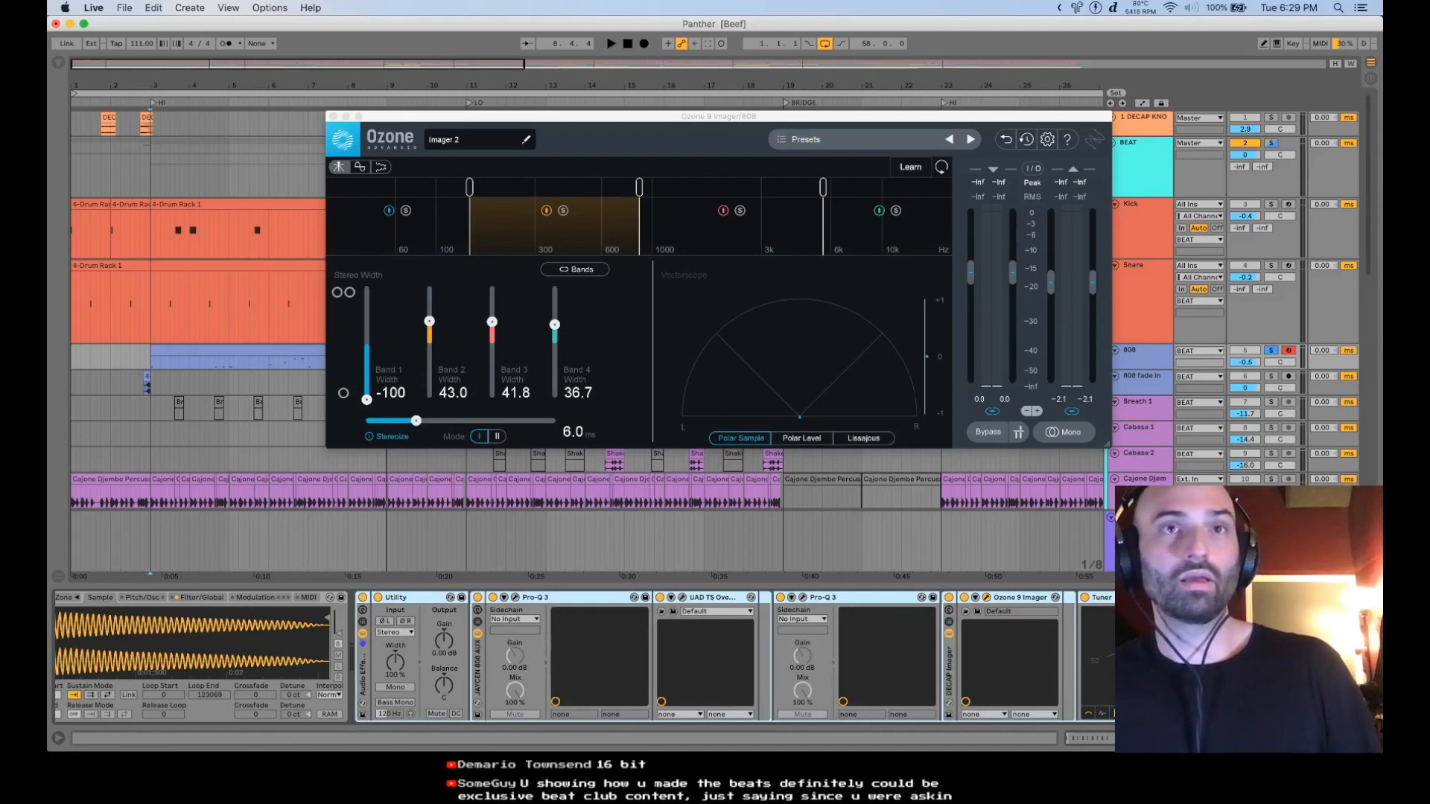
- Compare the soloed 808 during playback with the whole effect rack bypassed and enabled
left_click(363, 598)
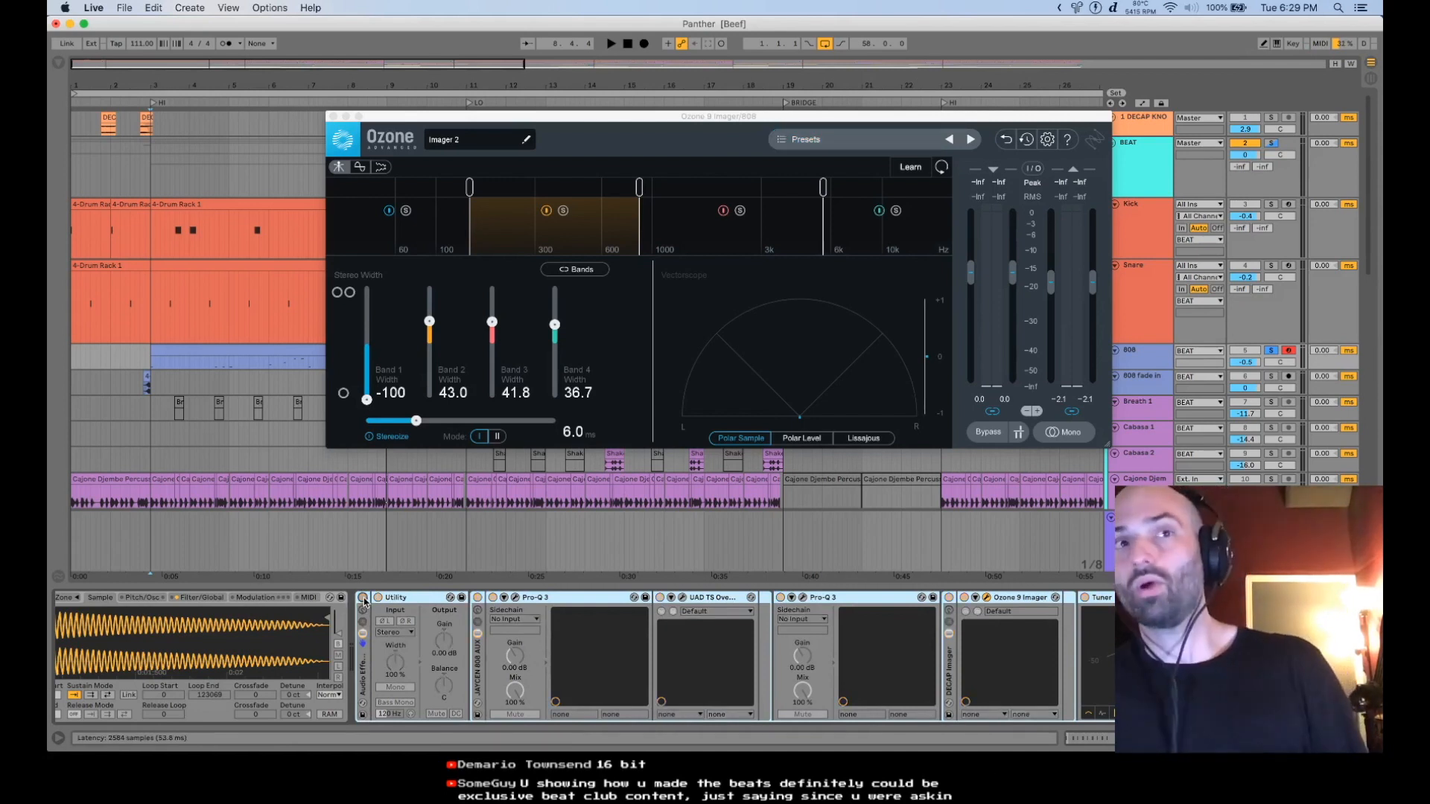
key("space")
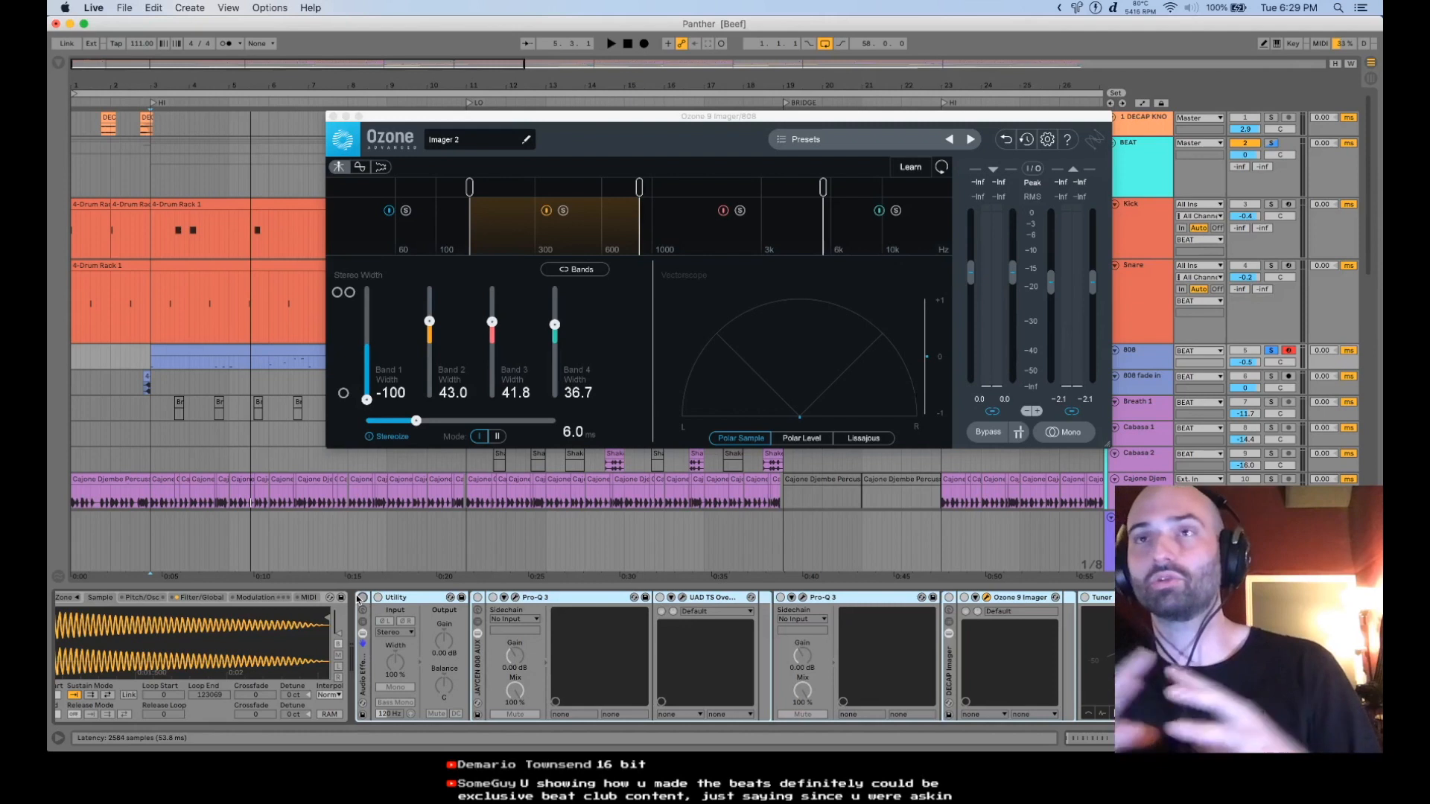
left_click(362, 598)
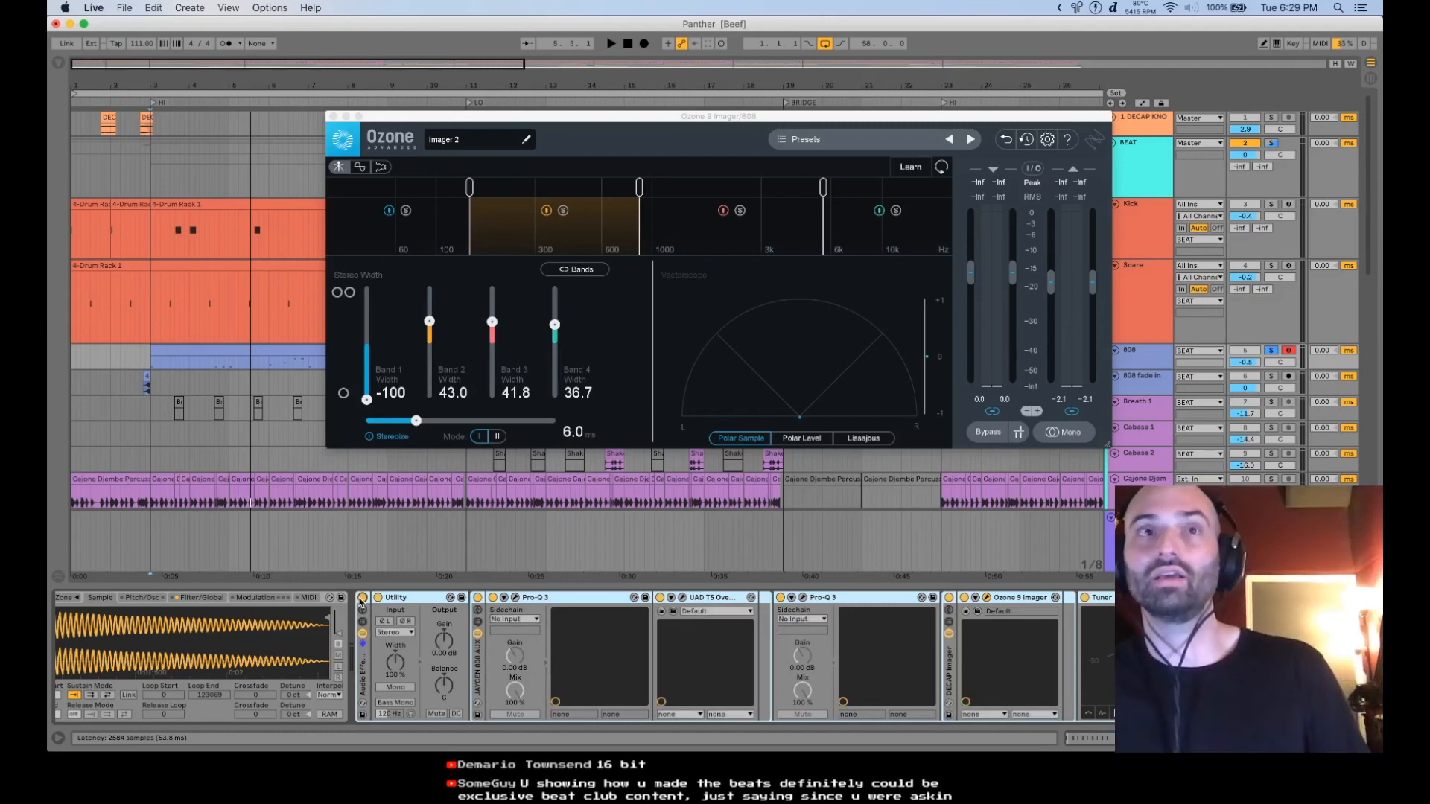
key("space")
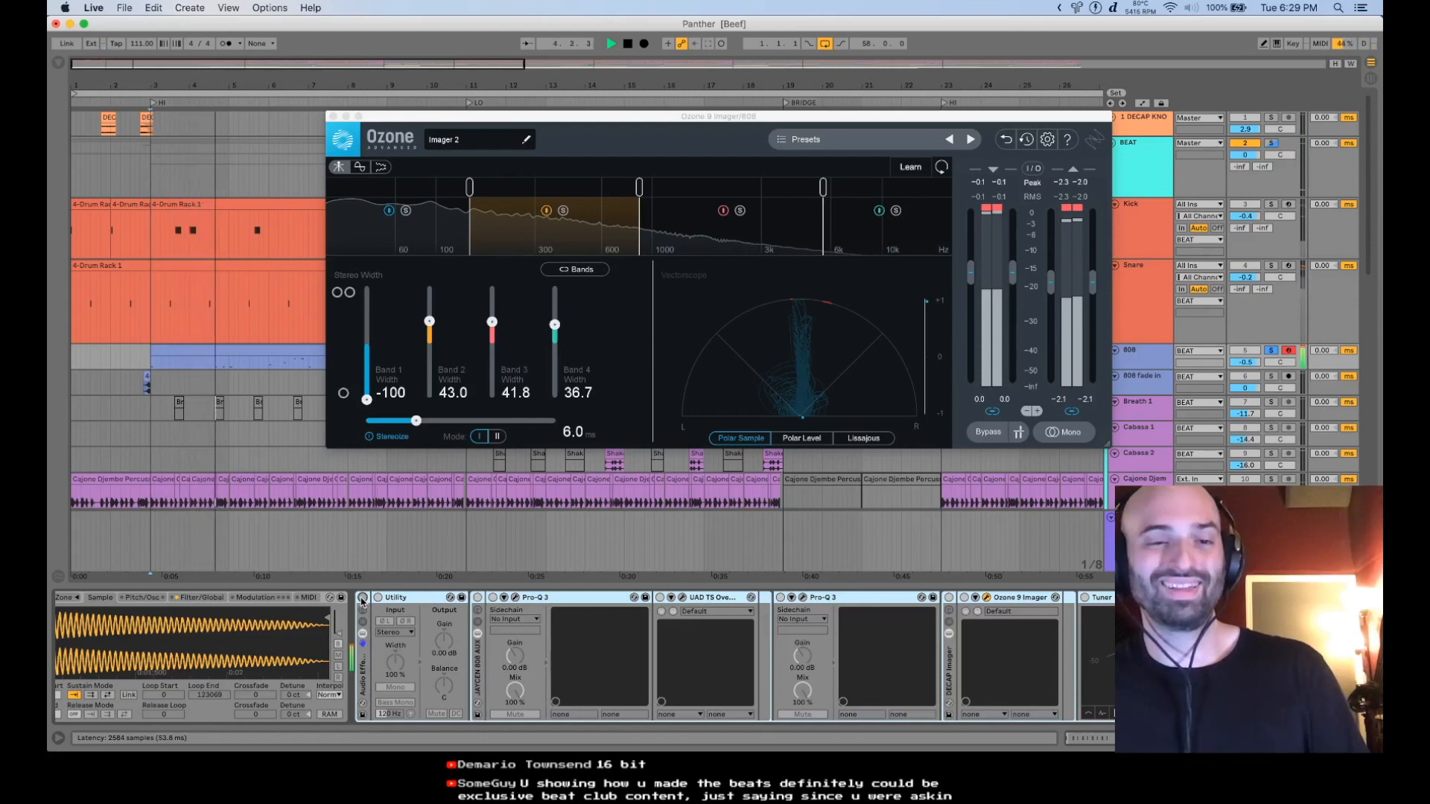
key("space")
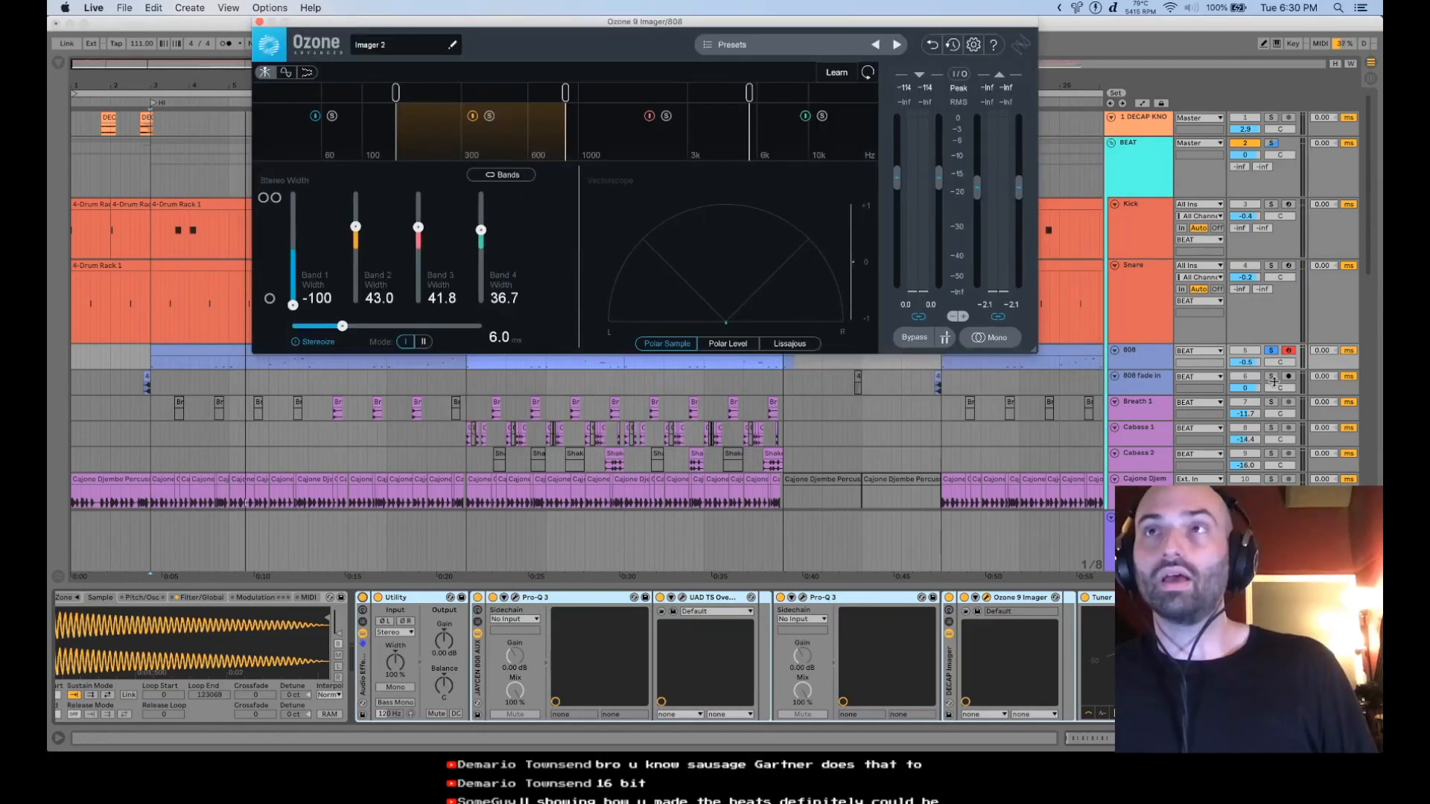
- Clear the solos and play the full mix from the 808 fade in clip just before the second HI section
left_click(1271, 376)
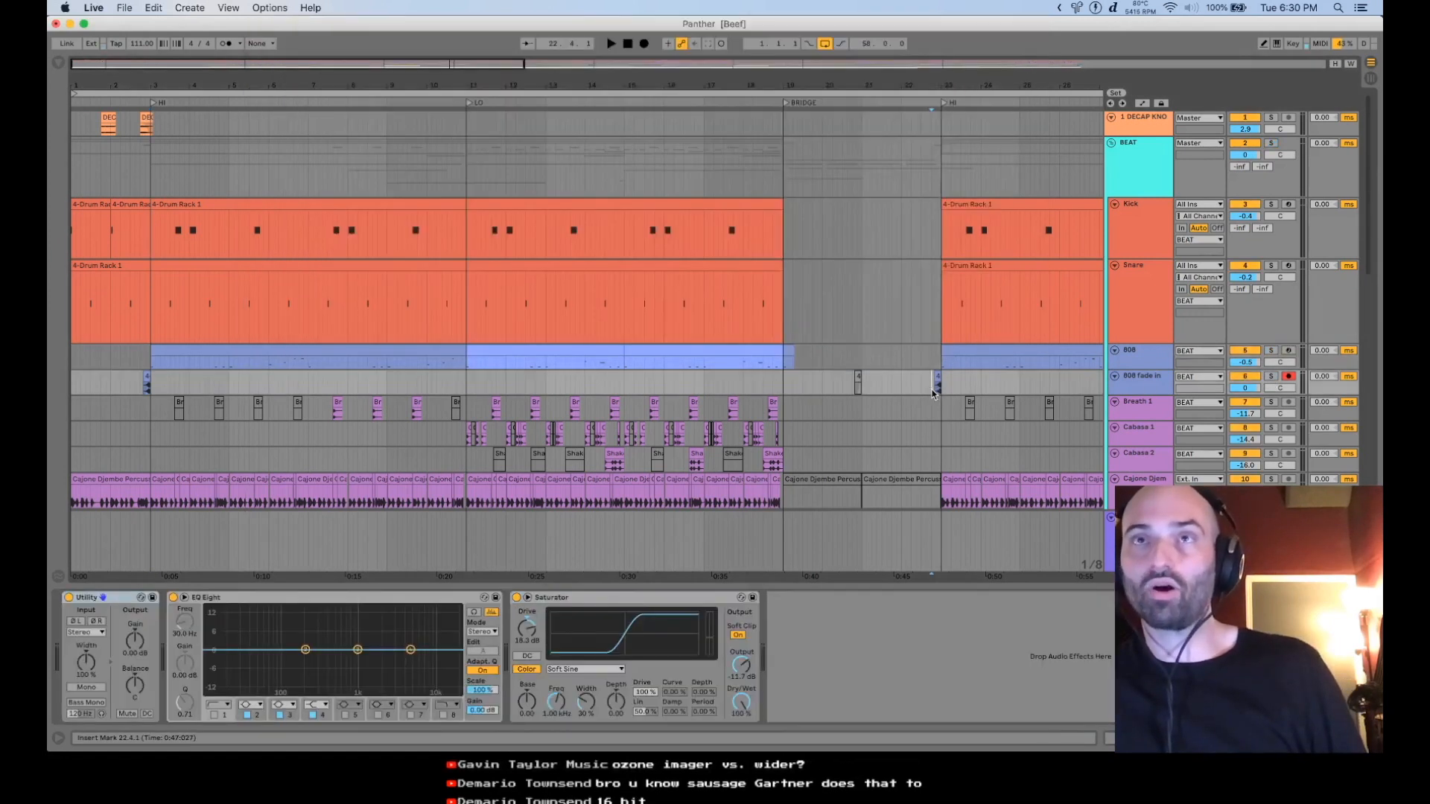
left_click(933, 394)
key("space")
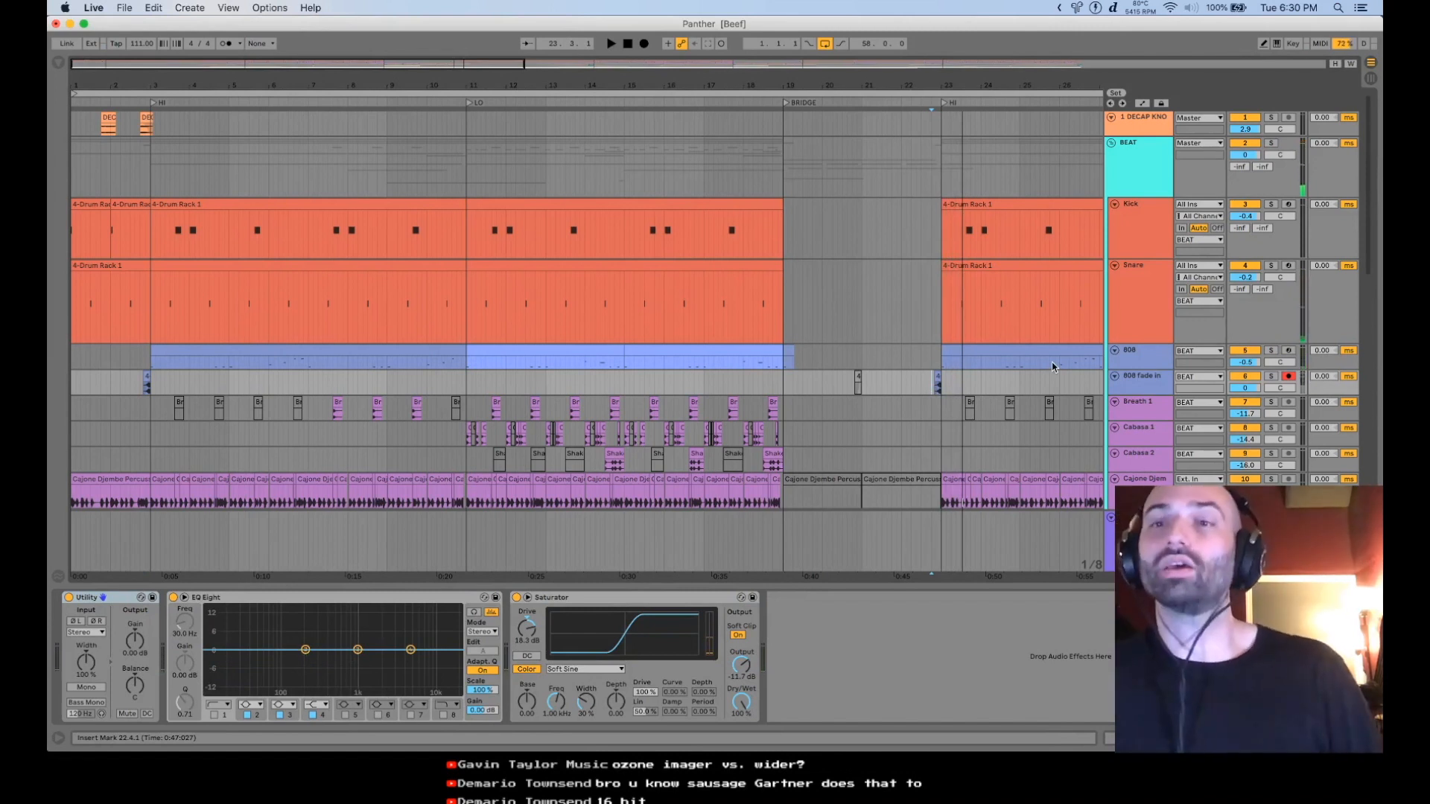
- Shorten the fade-in on the 808 fade in clip just before the second HI section
left_click(938, 377)
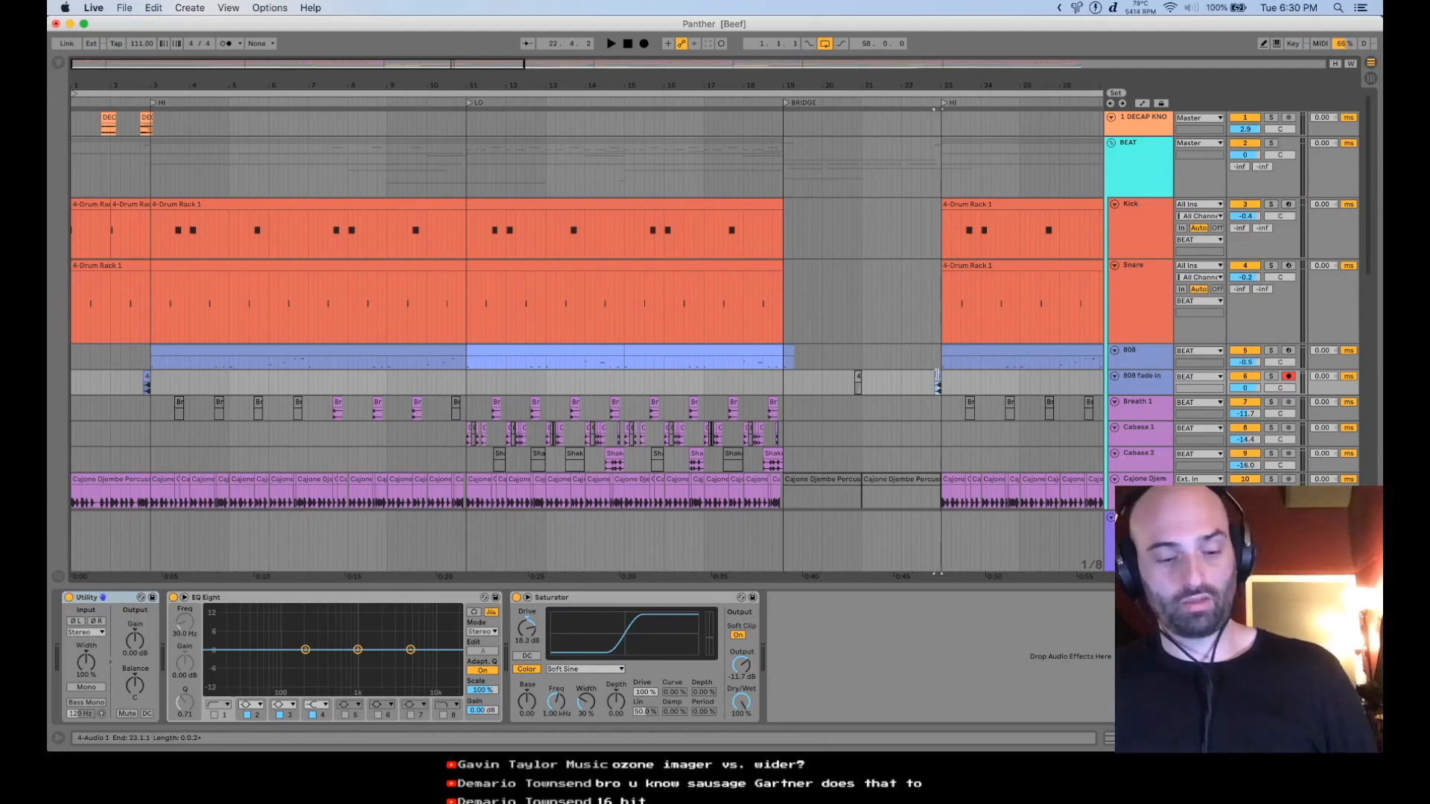
key("z")
left_click(936, 301)
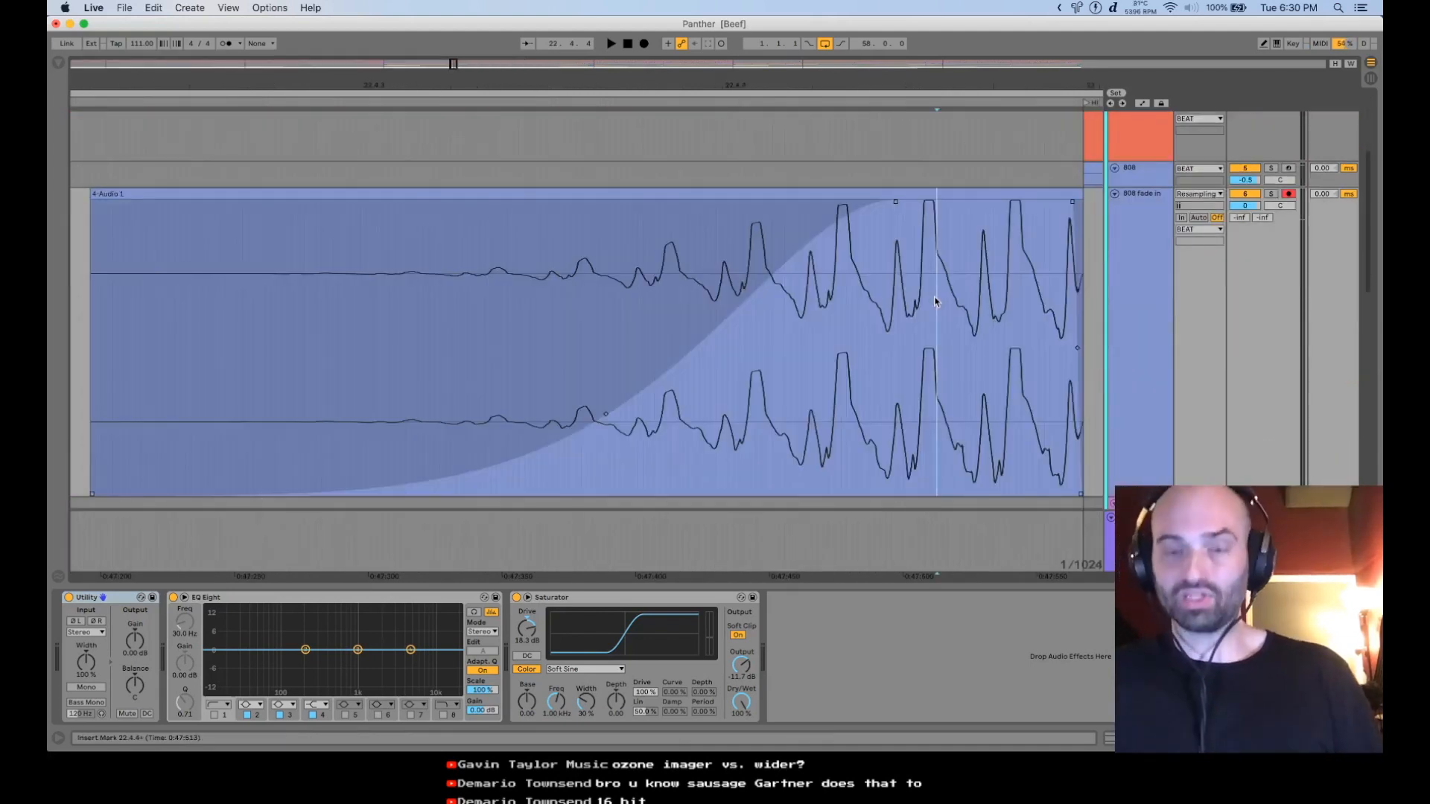
key("minus")
key("minus")
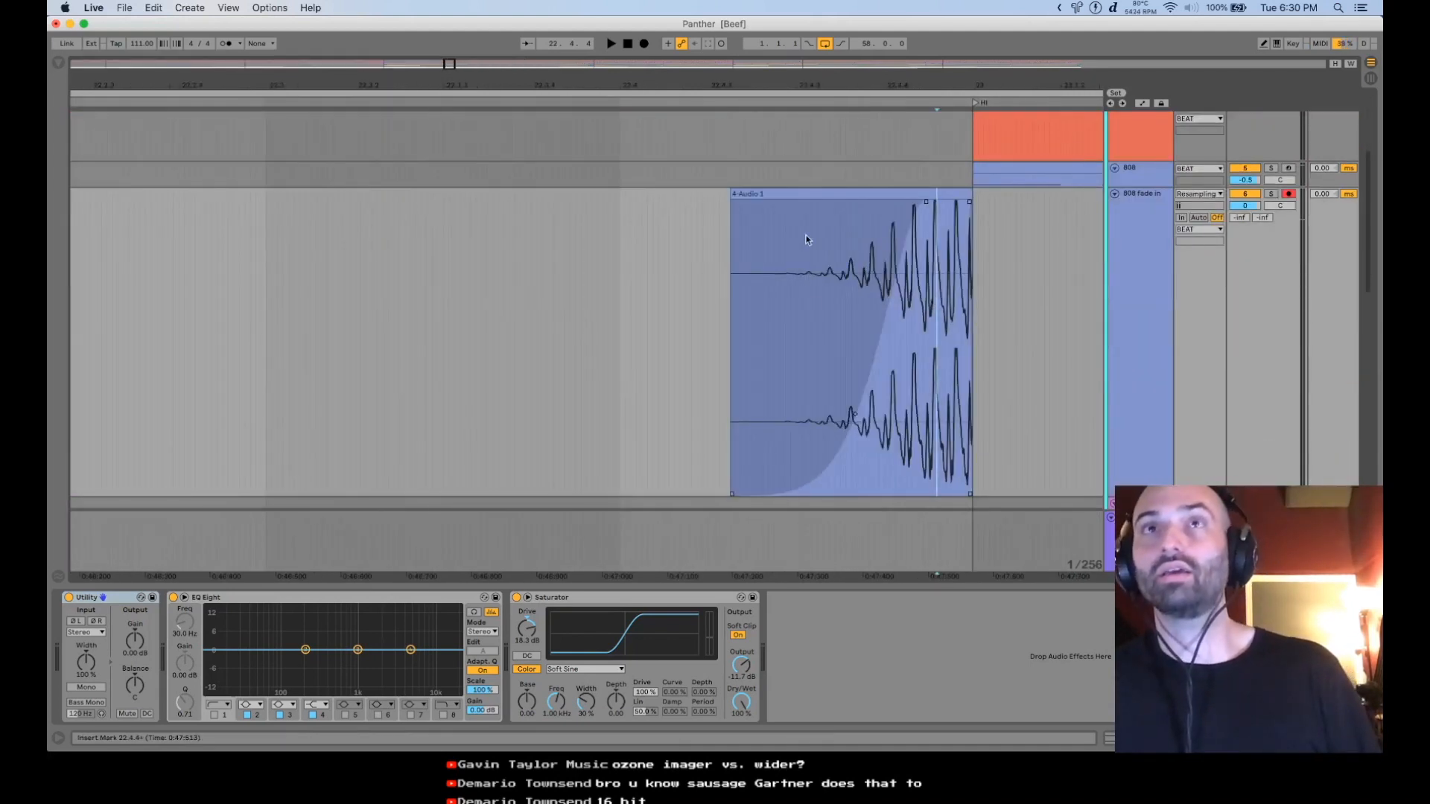
left_click_drag(925, 206, 885, 197)
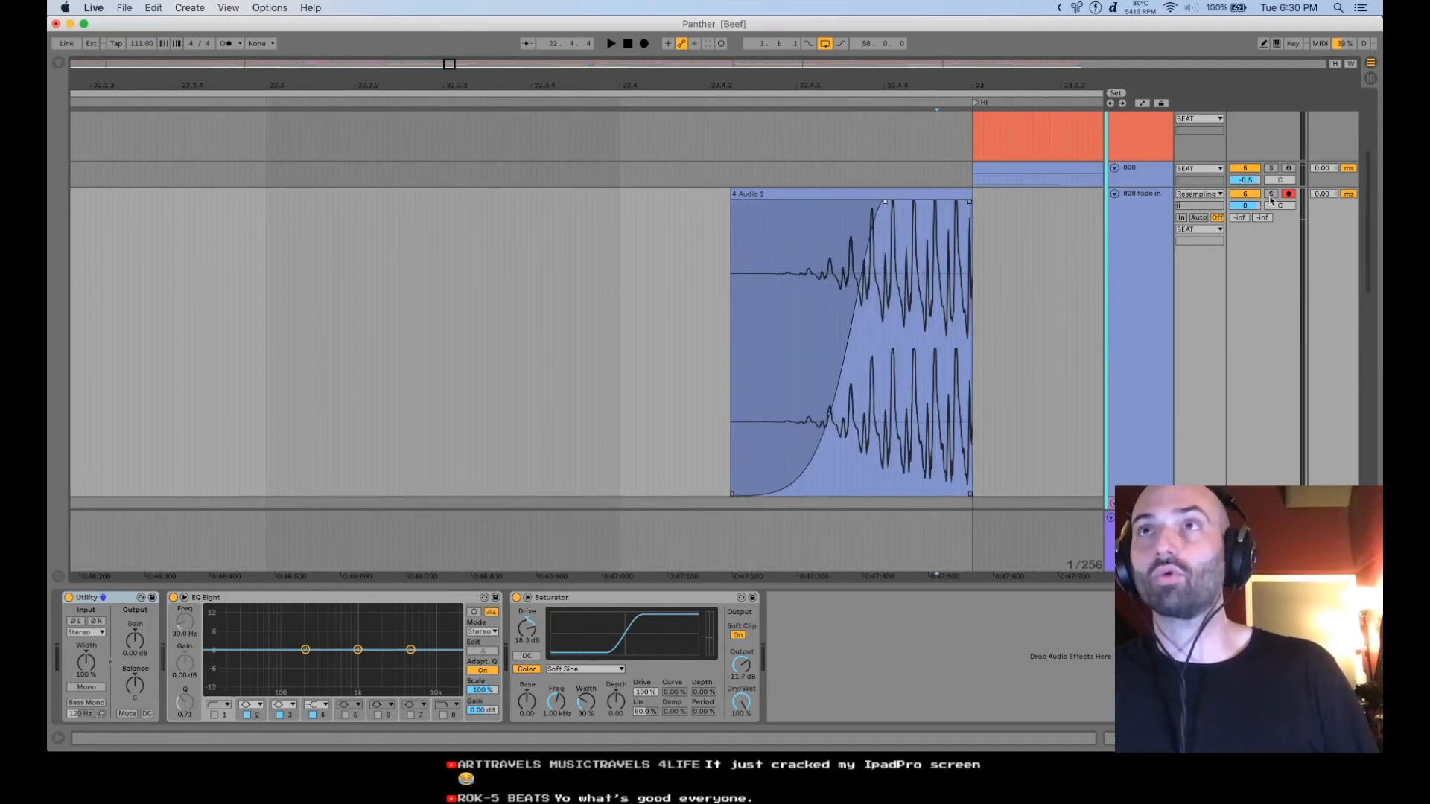
- Play the 808 fade in clip soloed from its start, alone and together with the soloed 808 track
left_click(1271, 195)
key("space")
left_click(727, 289)
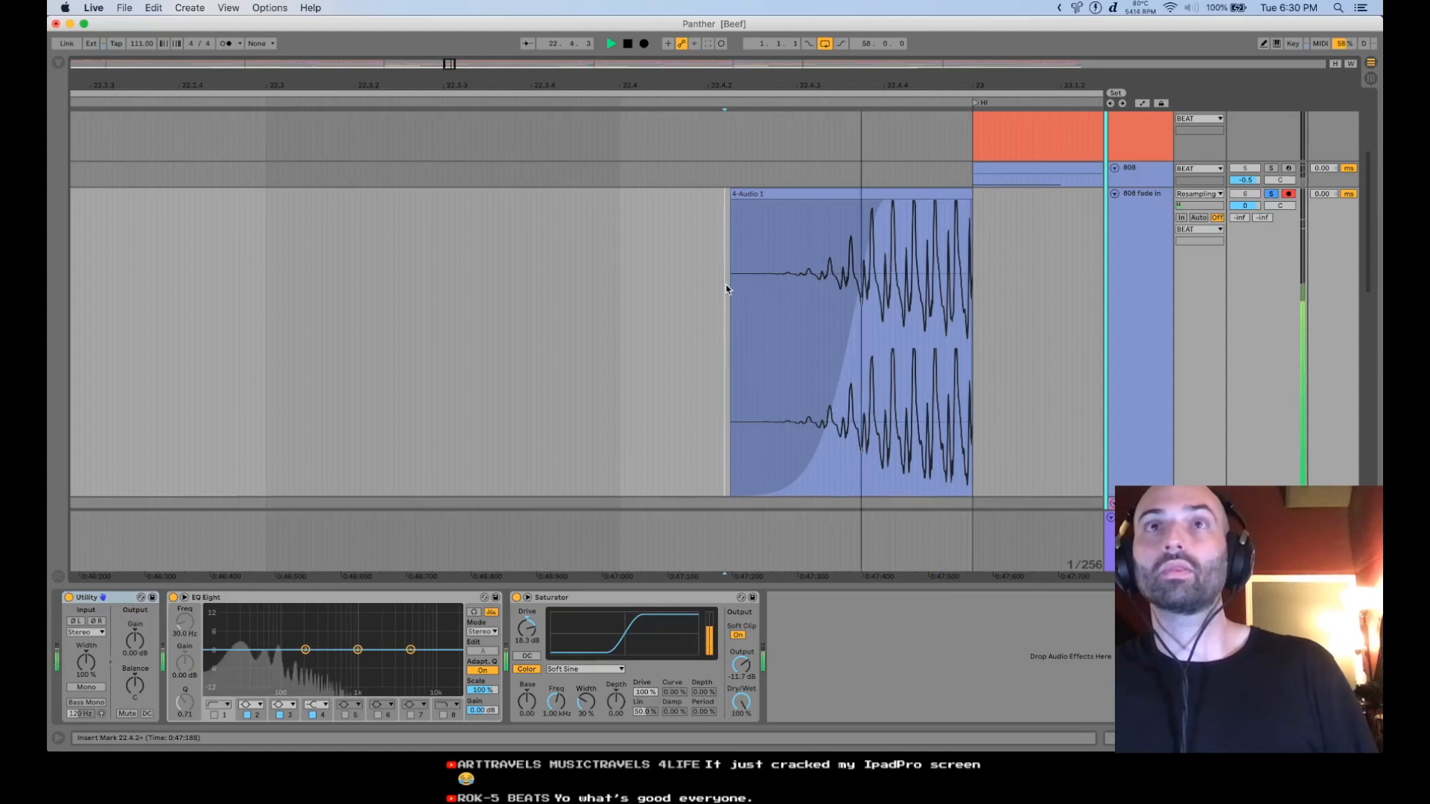
key("space")
left_click(1272, 168)
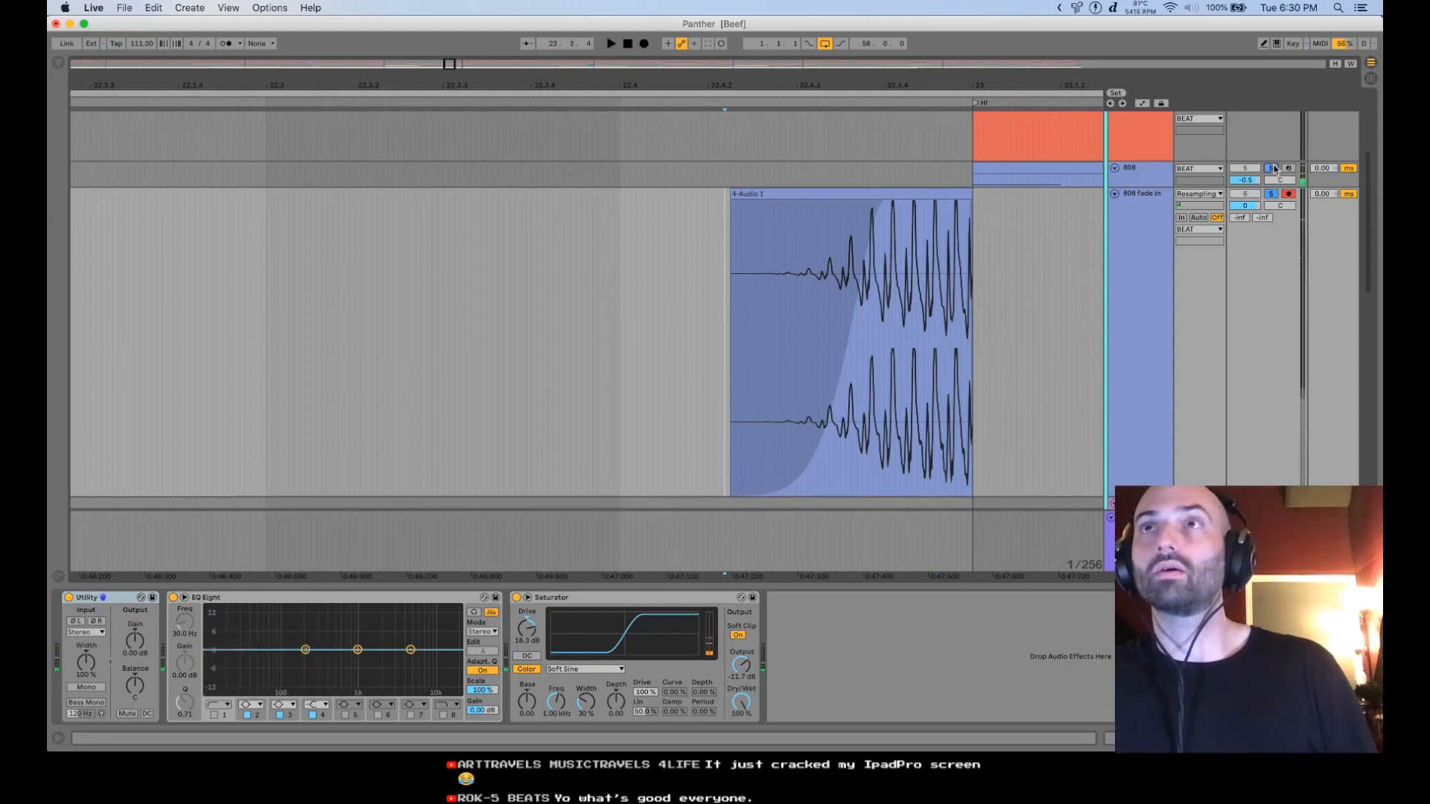
key("space")
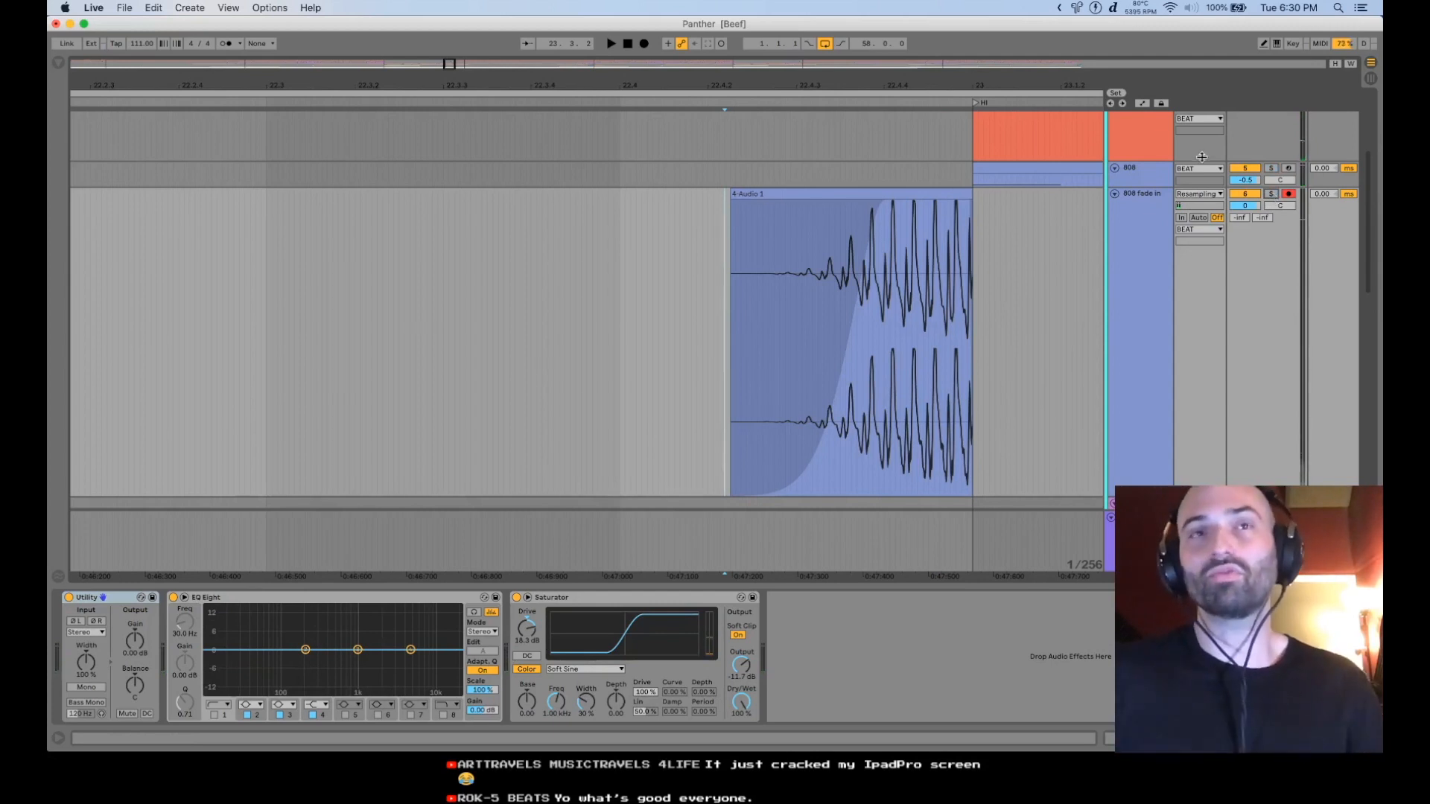
- Play the Breath 1, Cabasa and Cajone Djembe percussion tracks soloed together from the start of the LO section
left_click(916, 360)
key("minus")
key("minus")
key("minus")
key("minus")
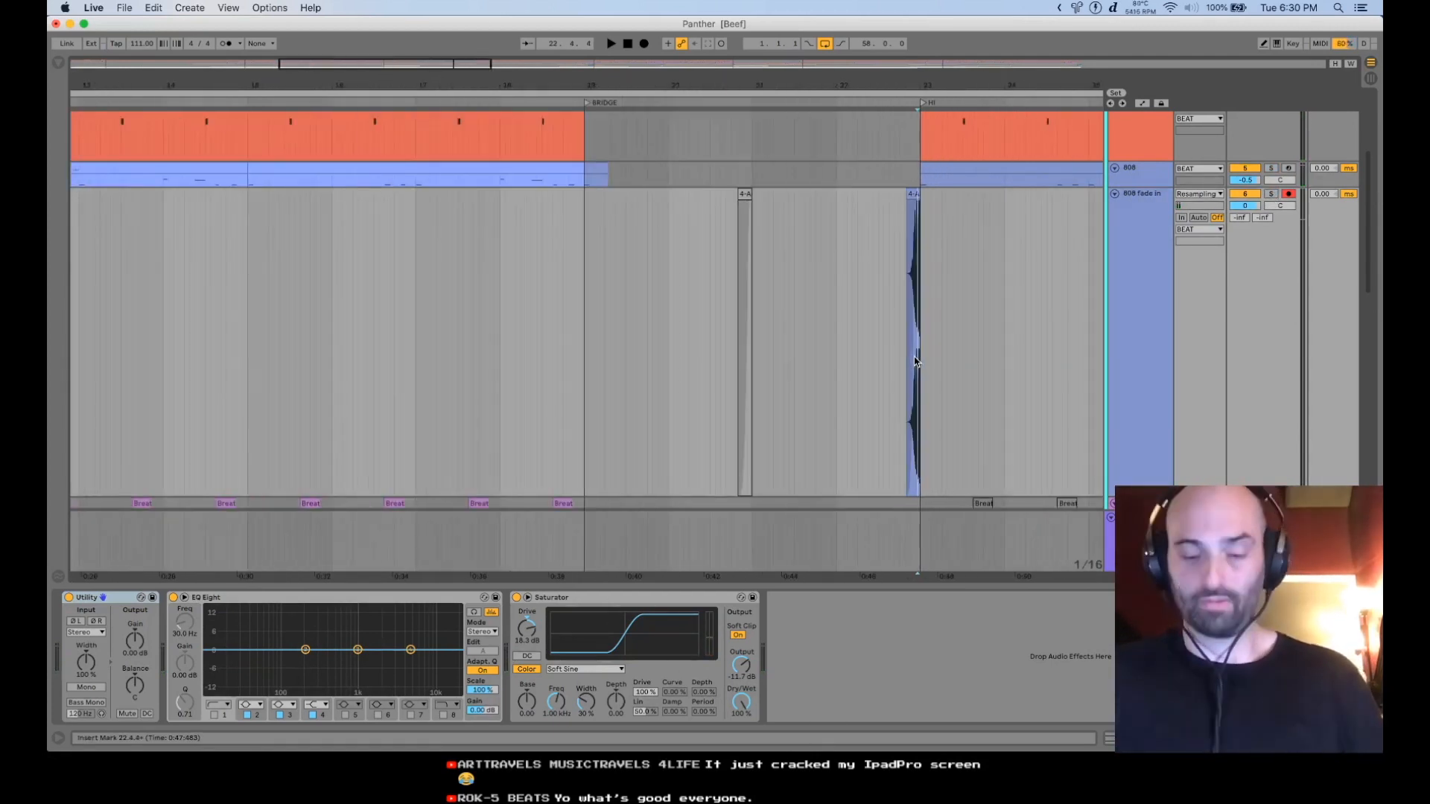
key("x")
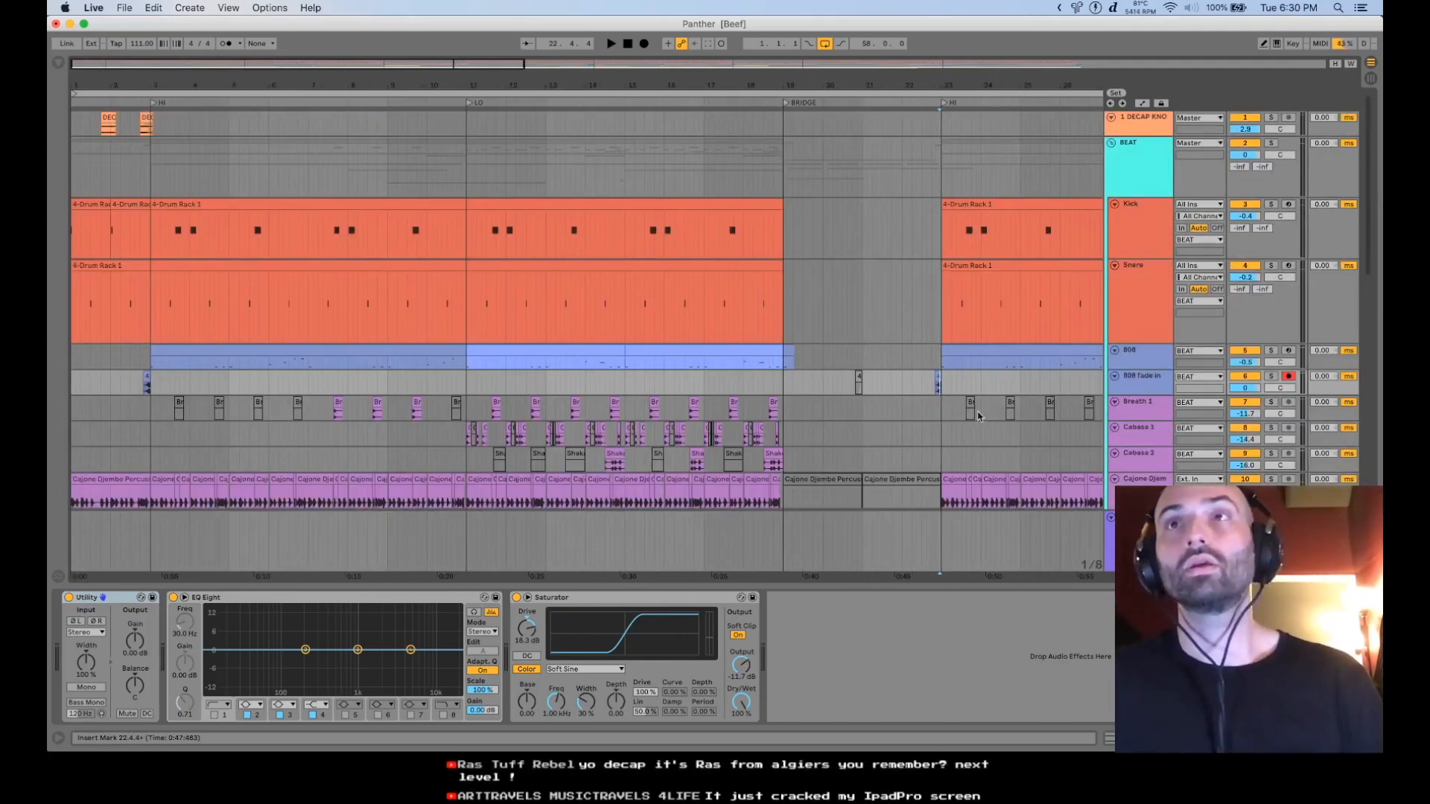
left_click(468, 412)
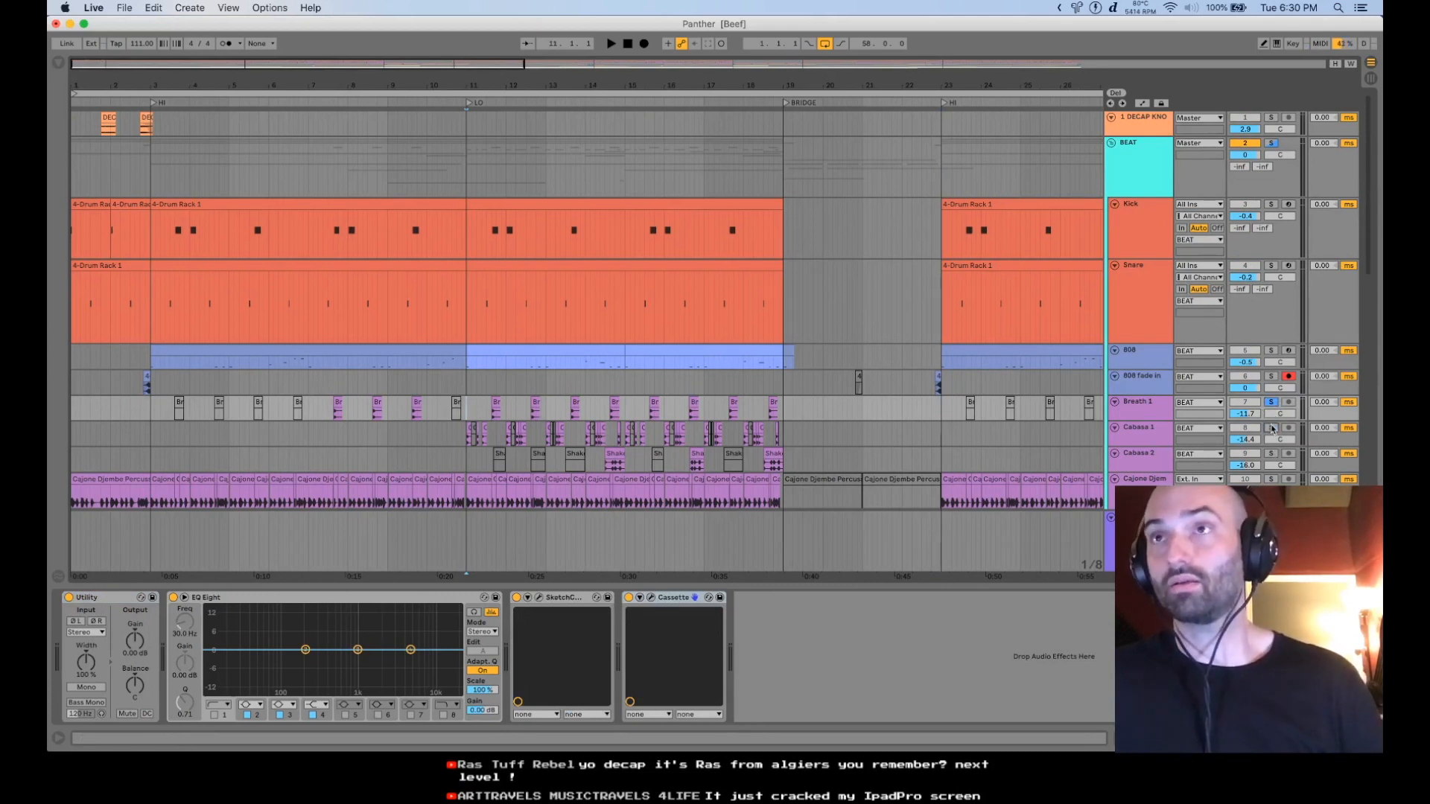
left_click(1272, 479)
key("space")
scroll(945, 402, "down", 5)
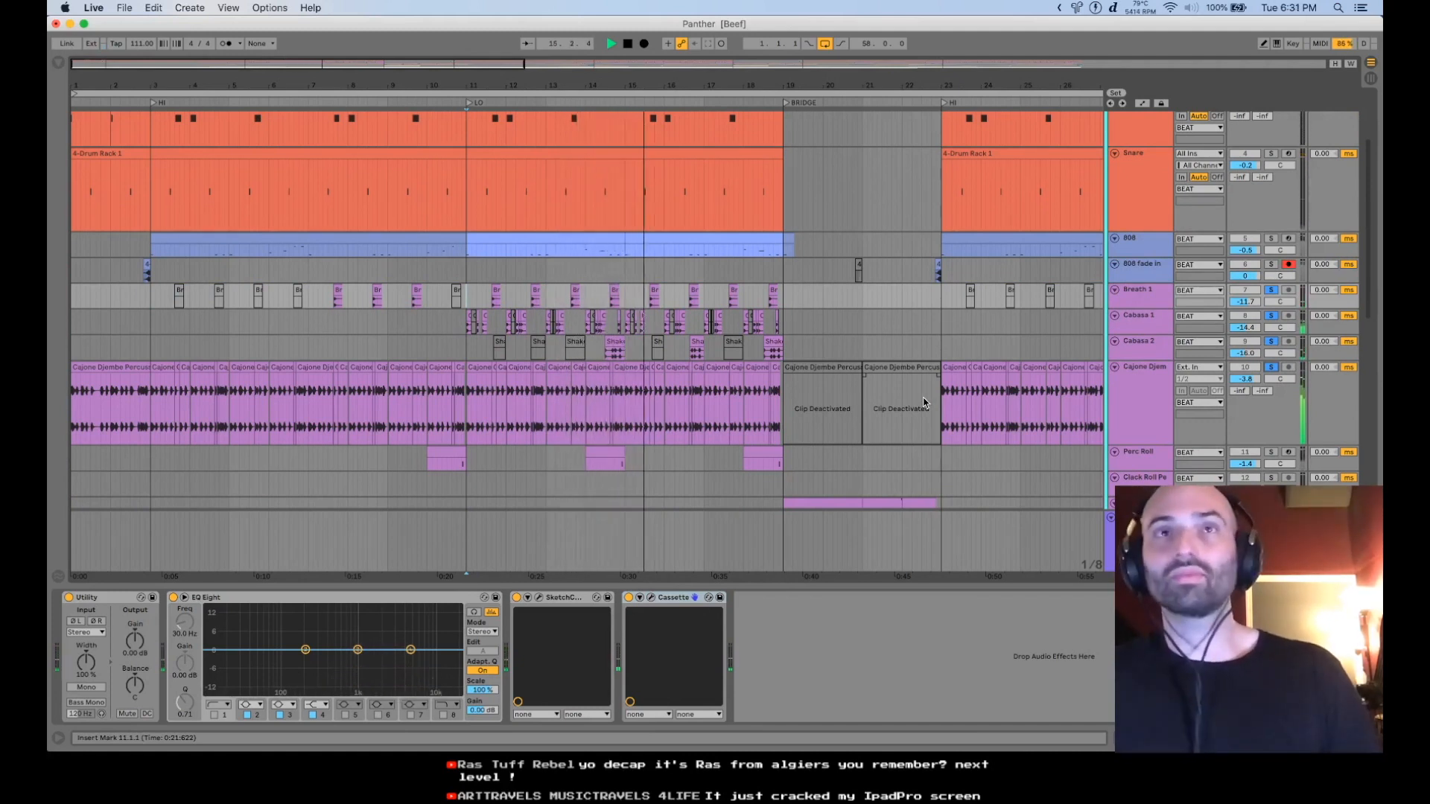
key("space")
- Solo only Breath 1 and play it from its first clip in the LO section
left_click(1166, 398)
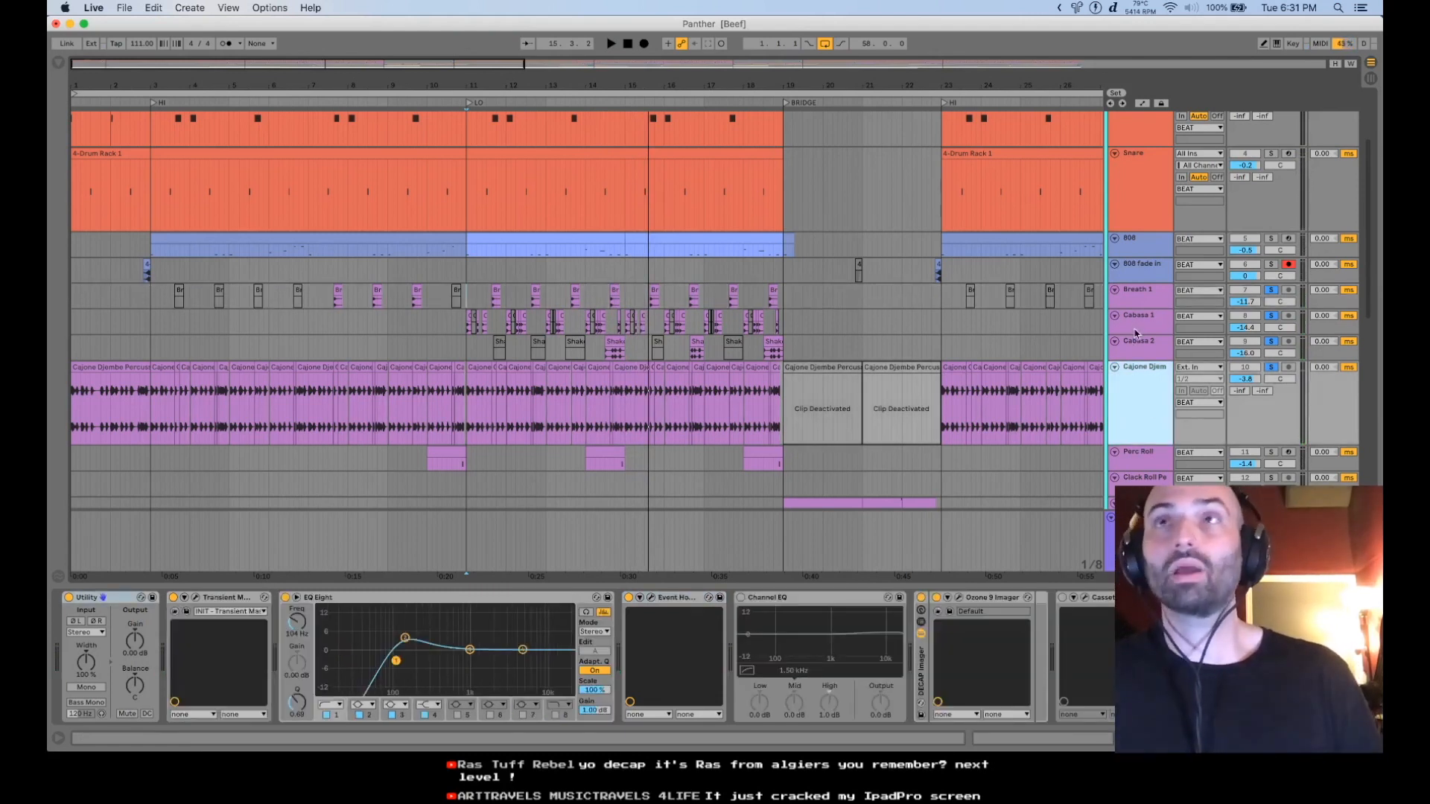
left_click(528, 294)
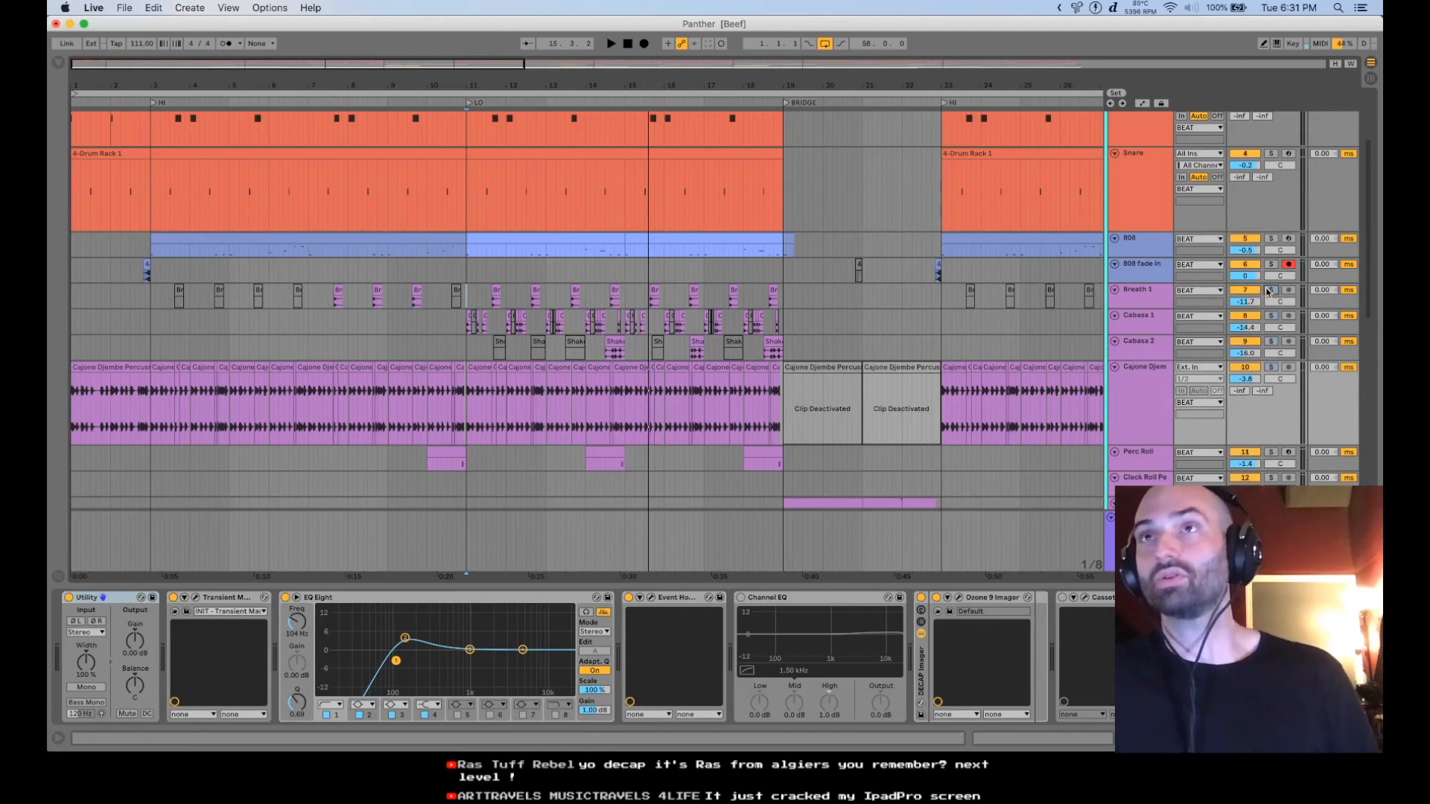
left_click(496, 298)
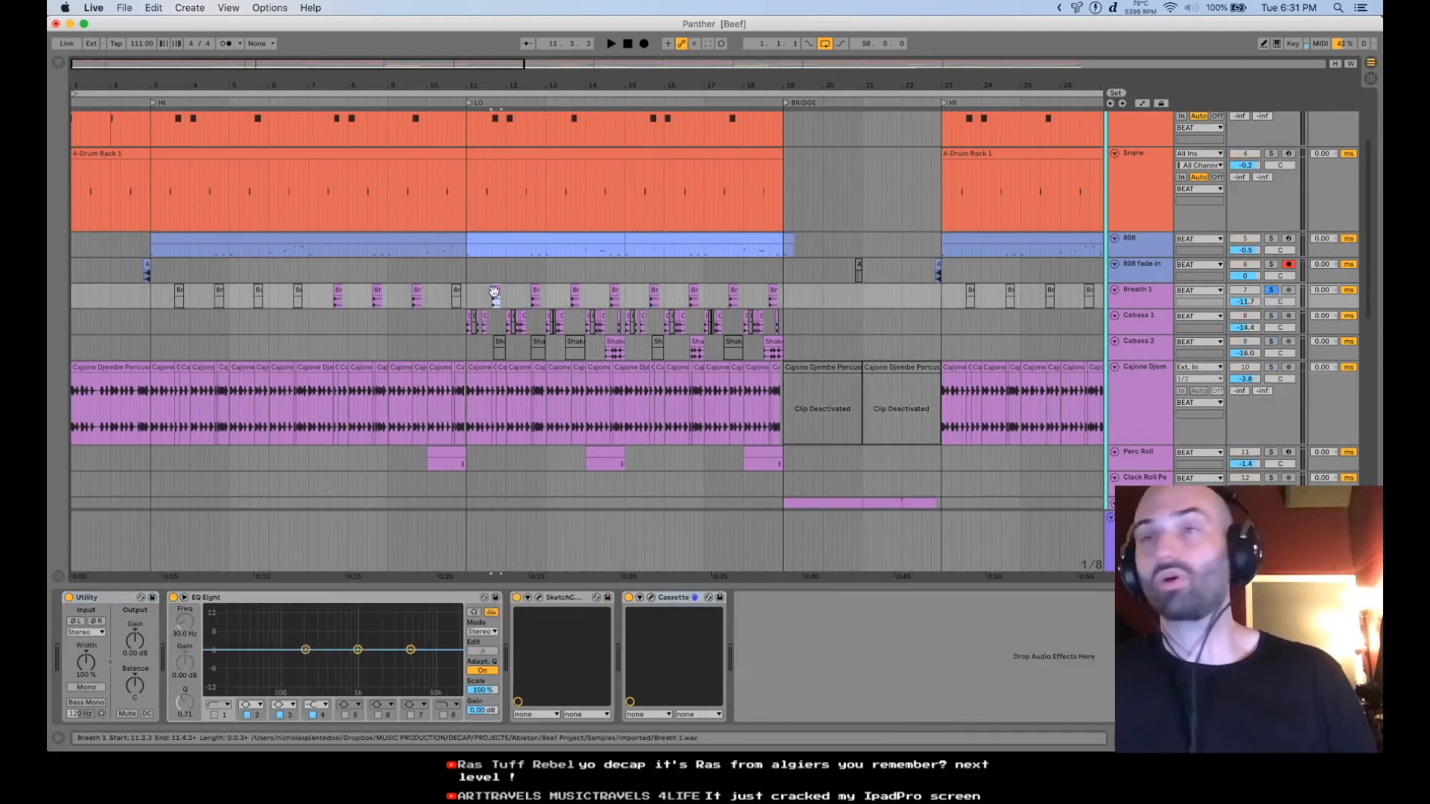
key("space")
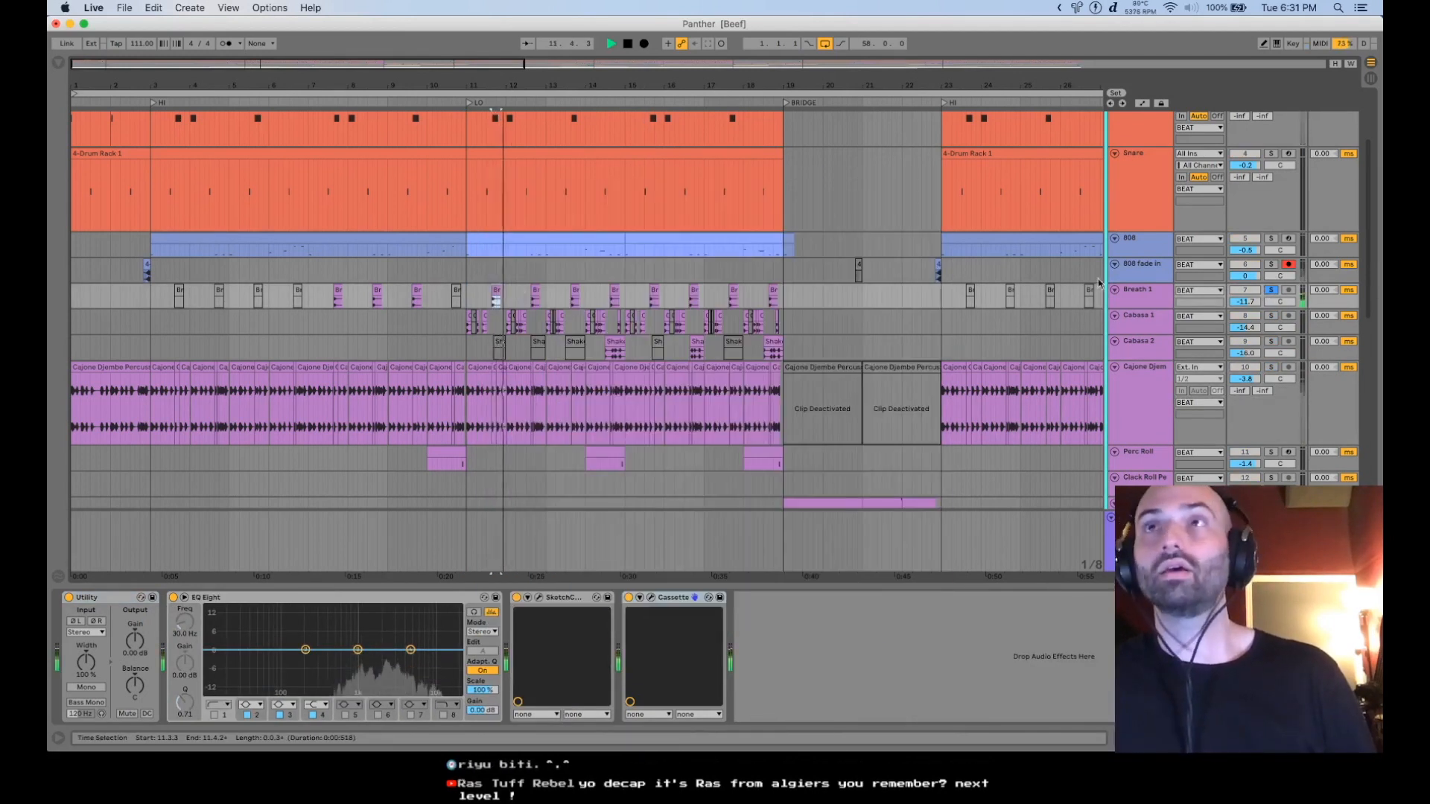
left_click(1131, 293)
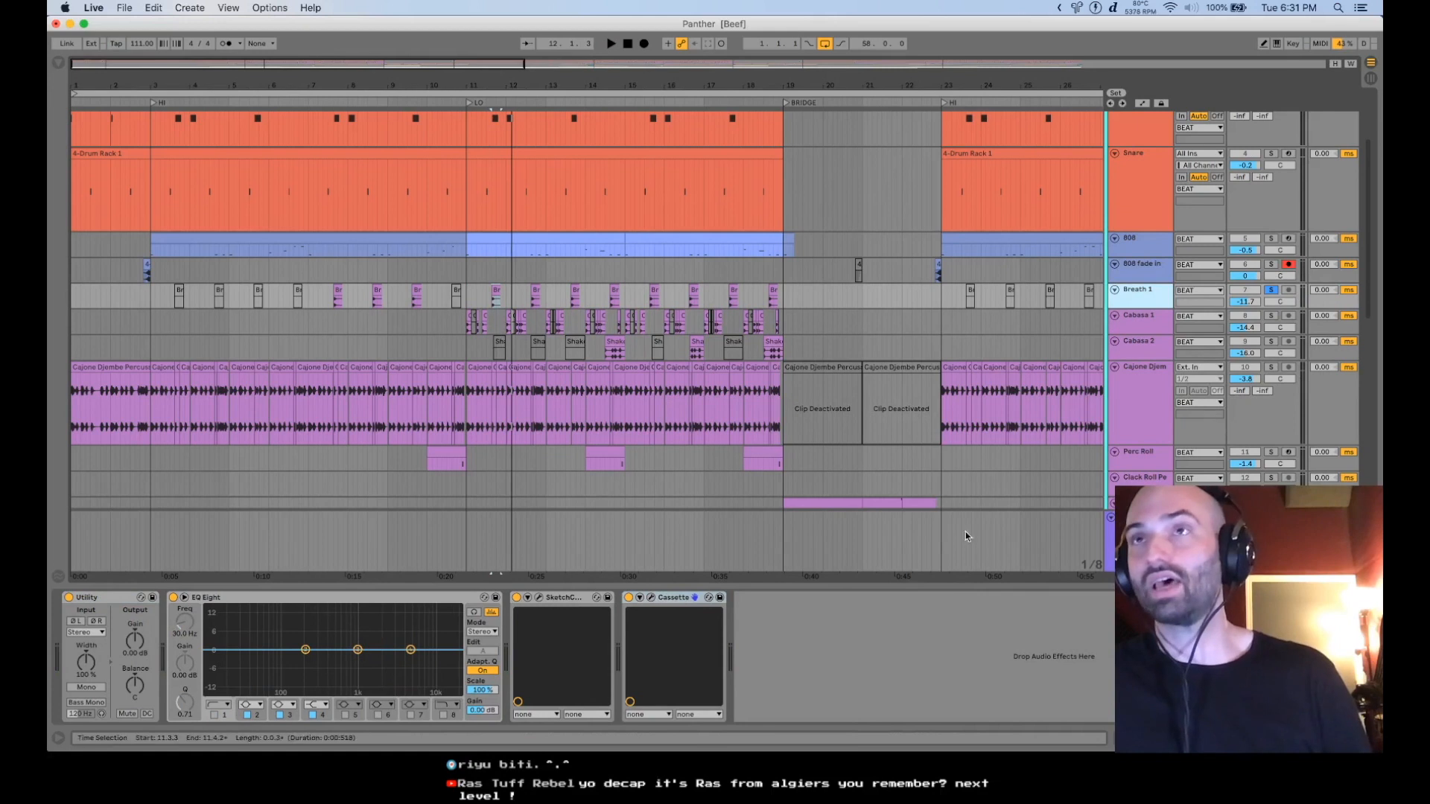
- Play Cabasa 1 soloed from the start of the LO section and inspect its Ozone 9 Exciter, closing the plug-in window
left_click(1272, 316)
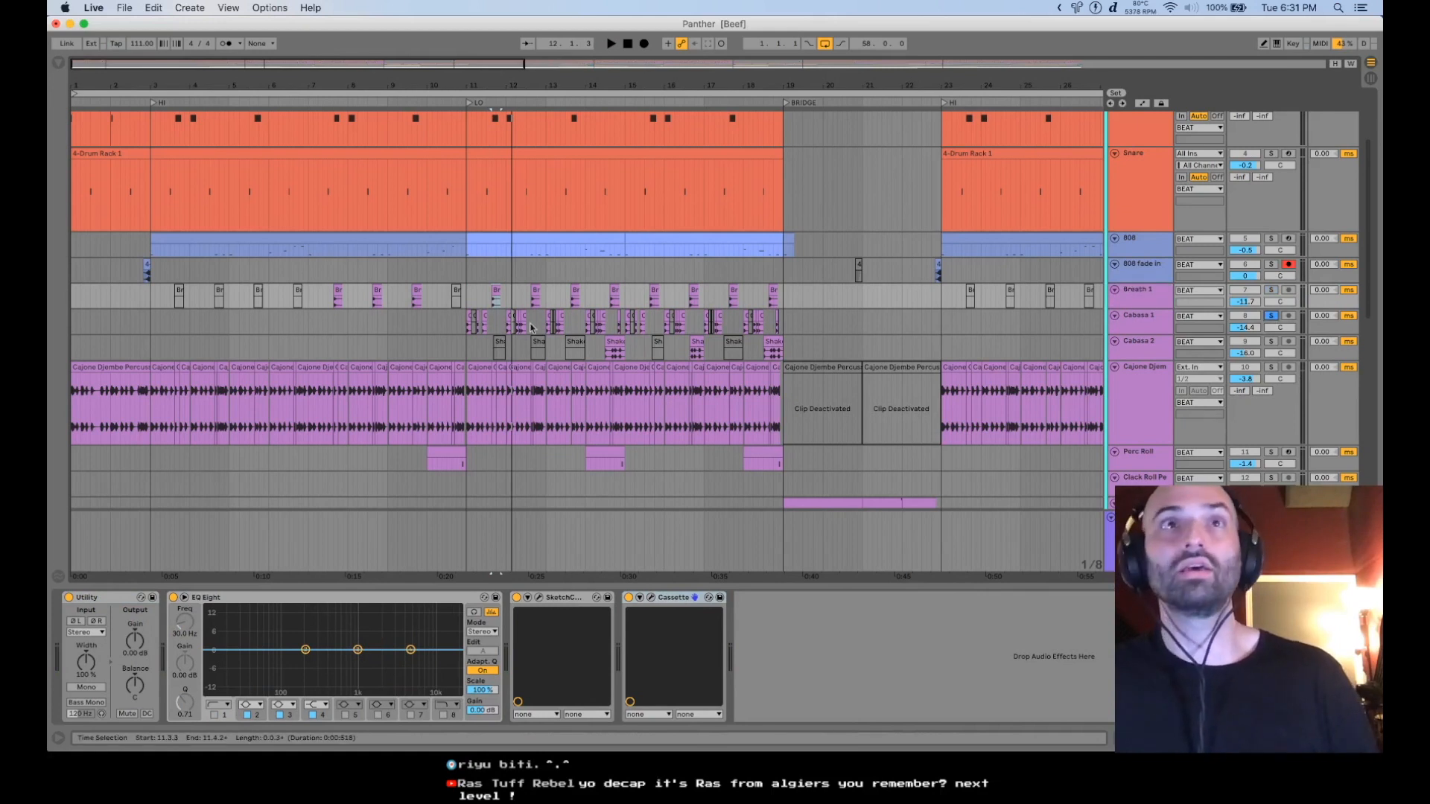
left_click(467, 330)
key("space")
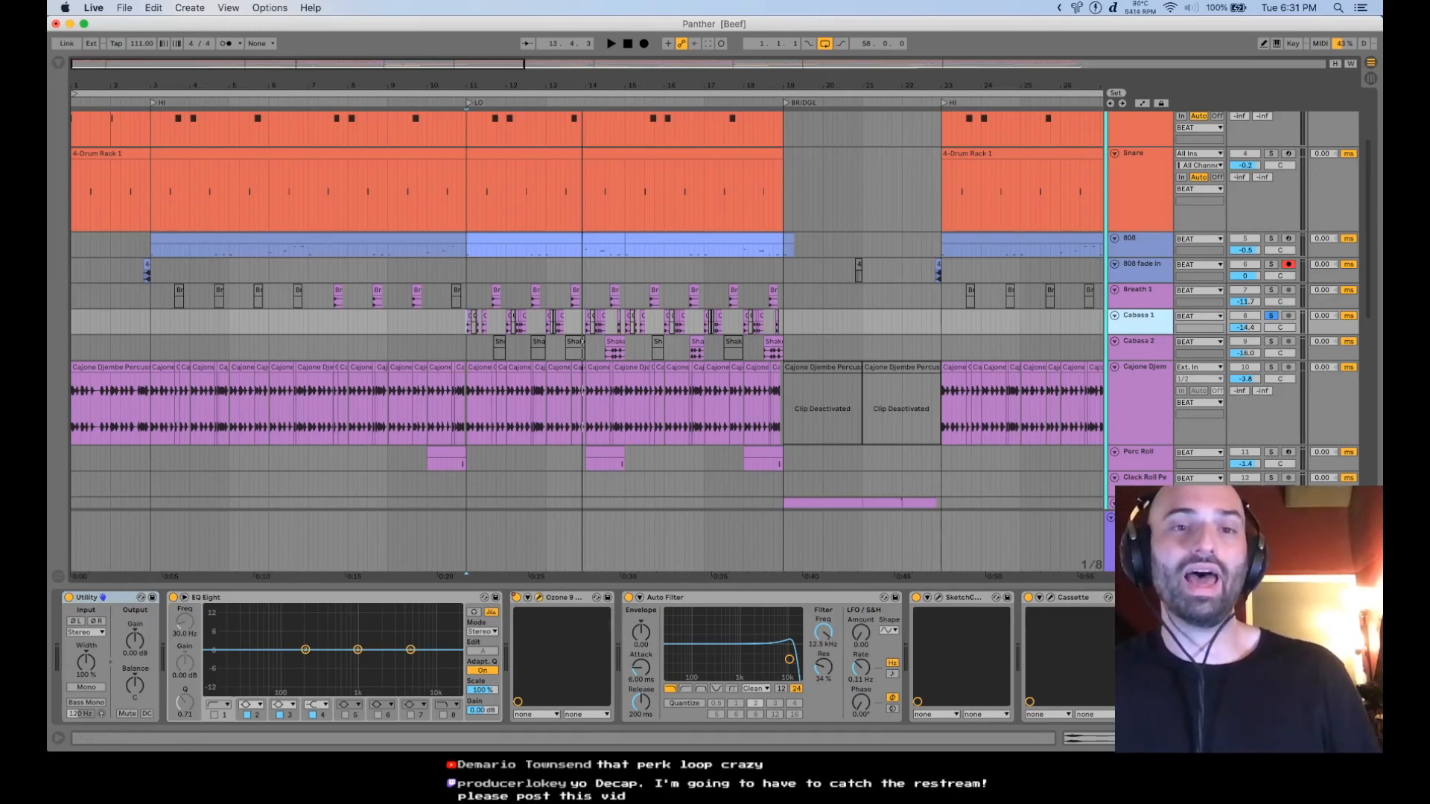
left_click(539, 598)
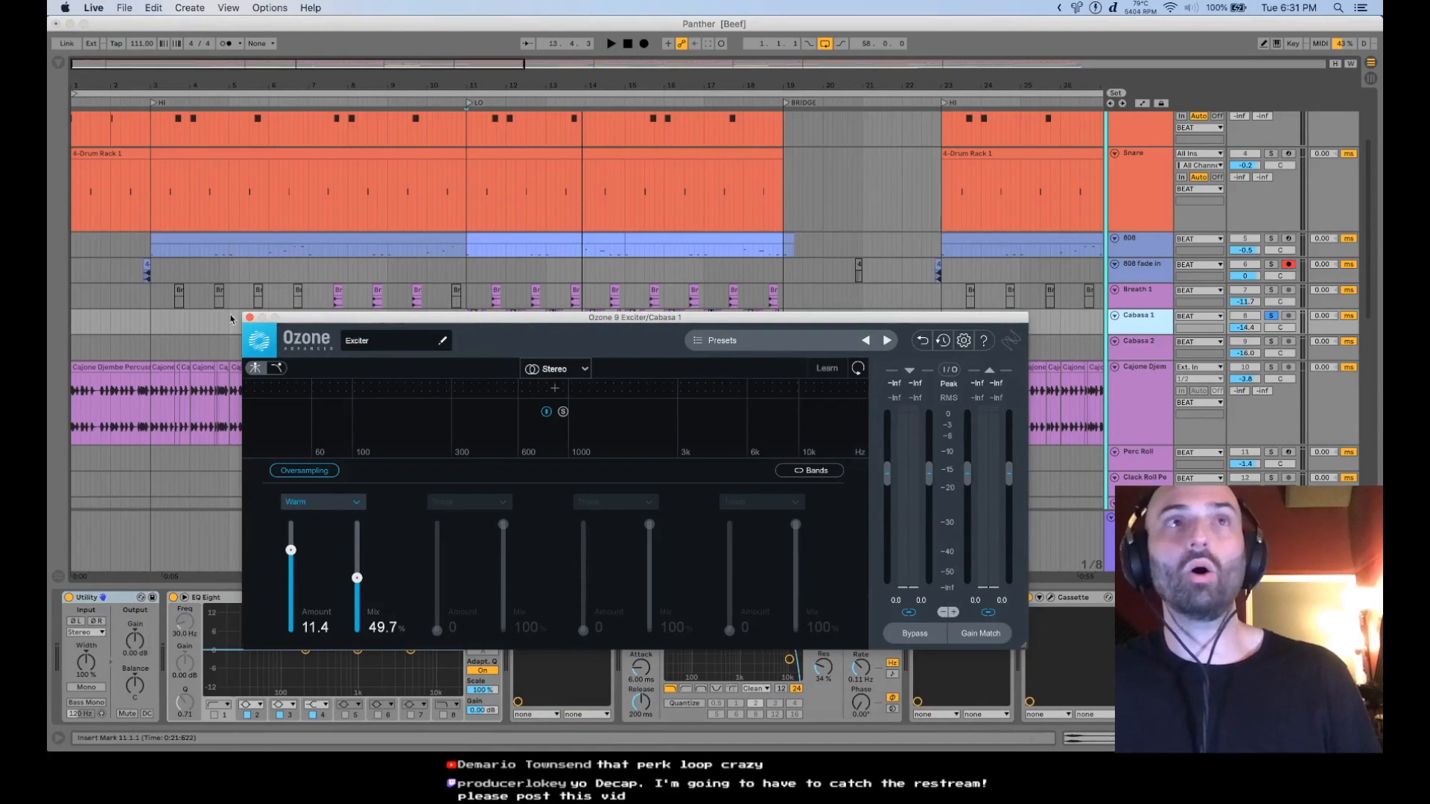
left_click(251, 318)
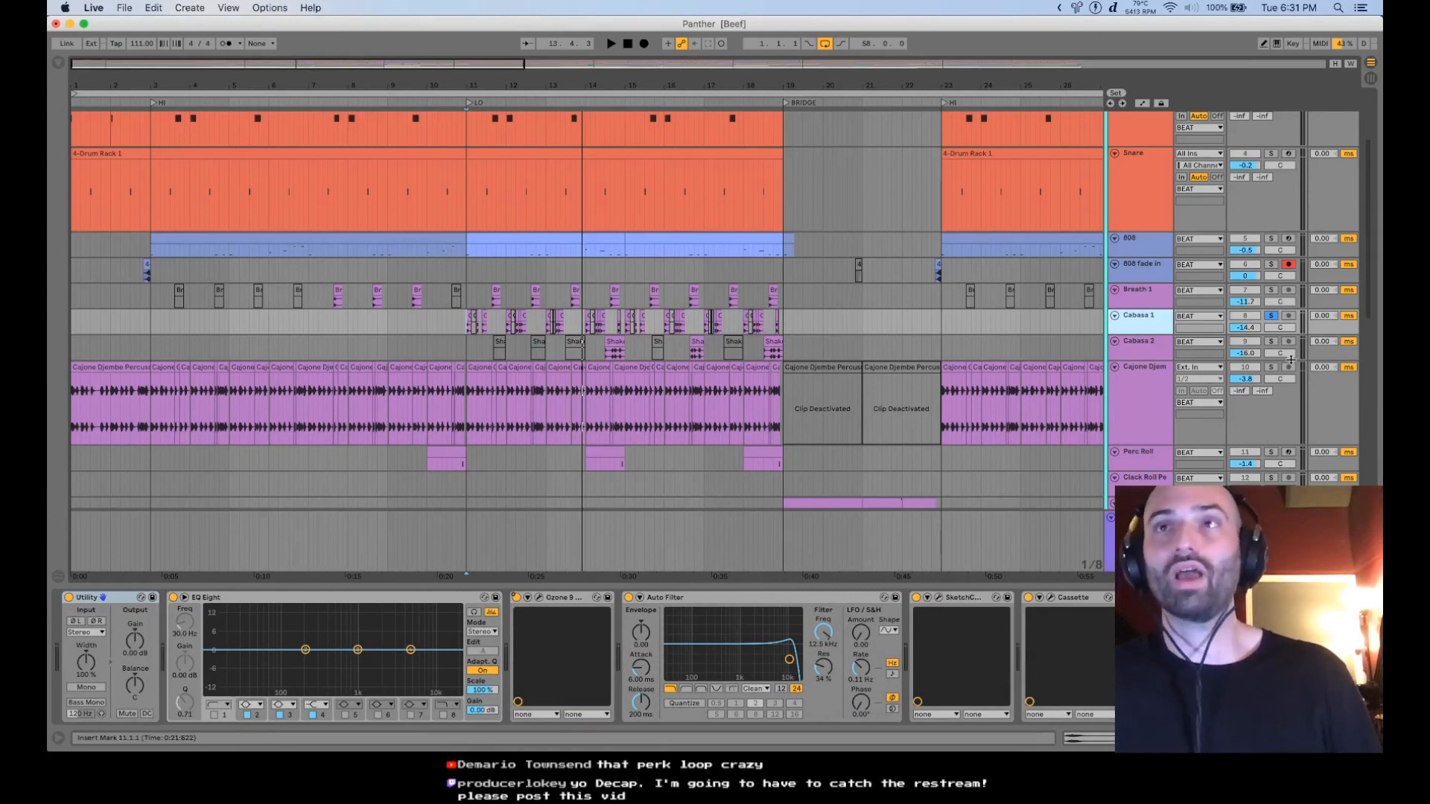
- Solo the Perc Roll track and play its middle clip in the LO section
scroll(1135, 452, "down", 2)
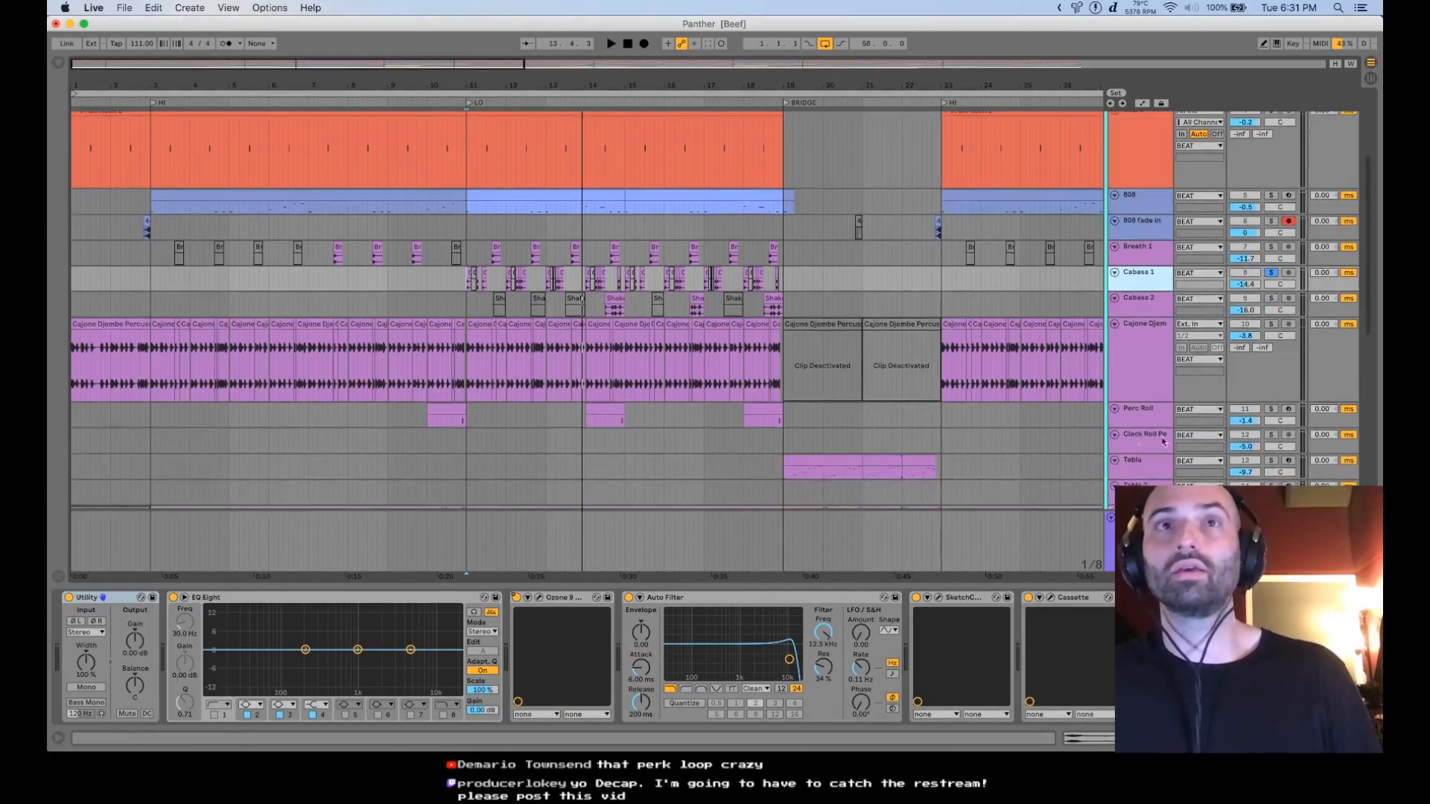
left_click(1271, 410)
left_click(615, 423)
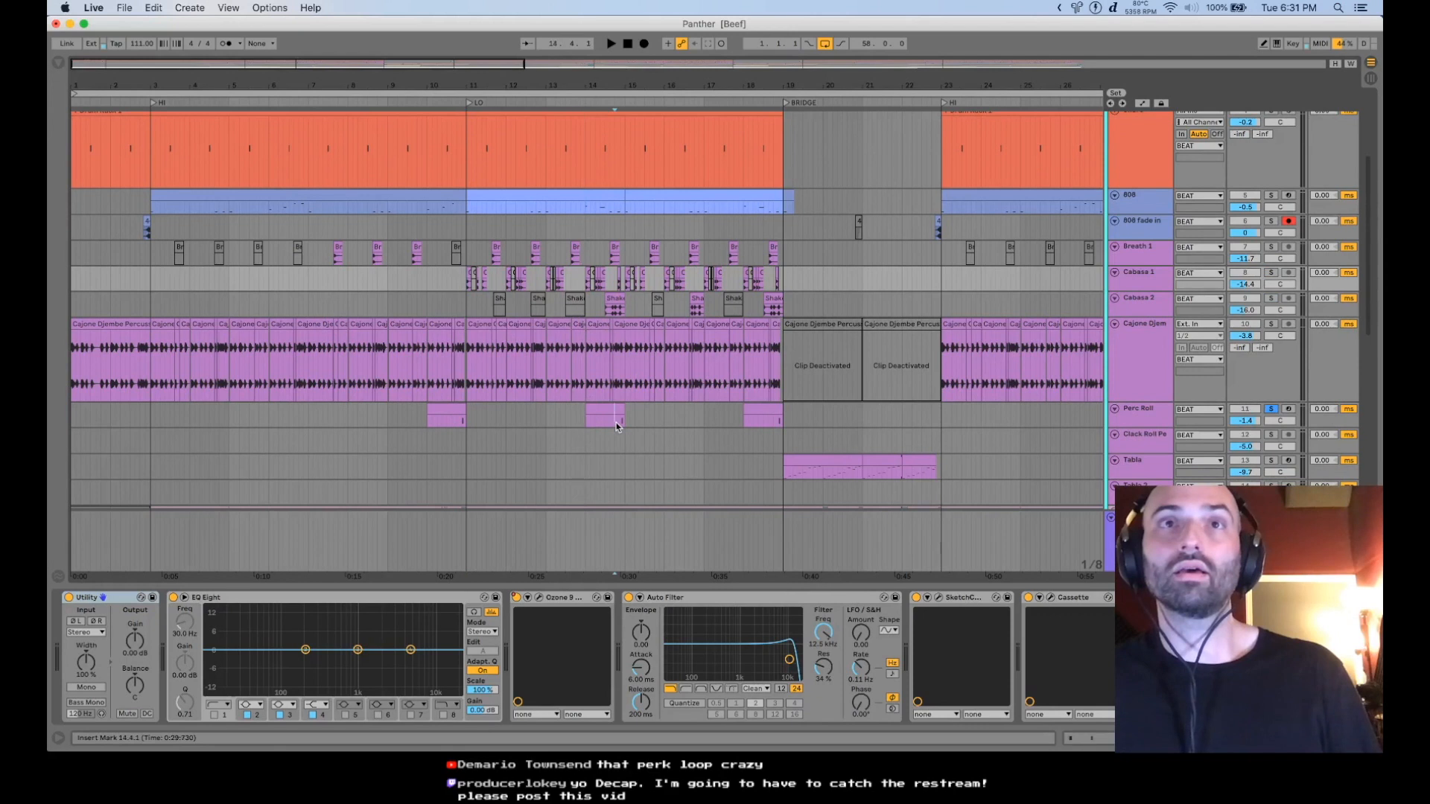
key("space")
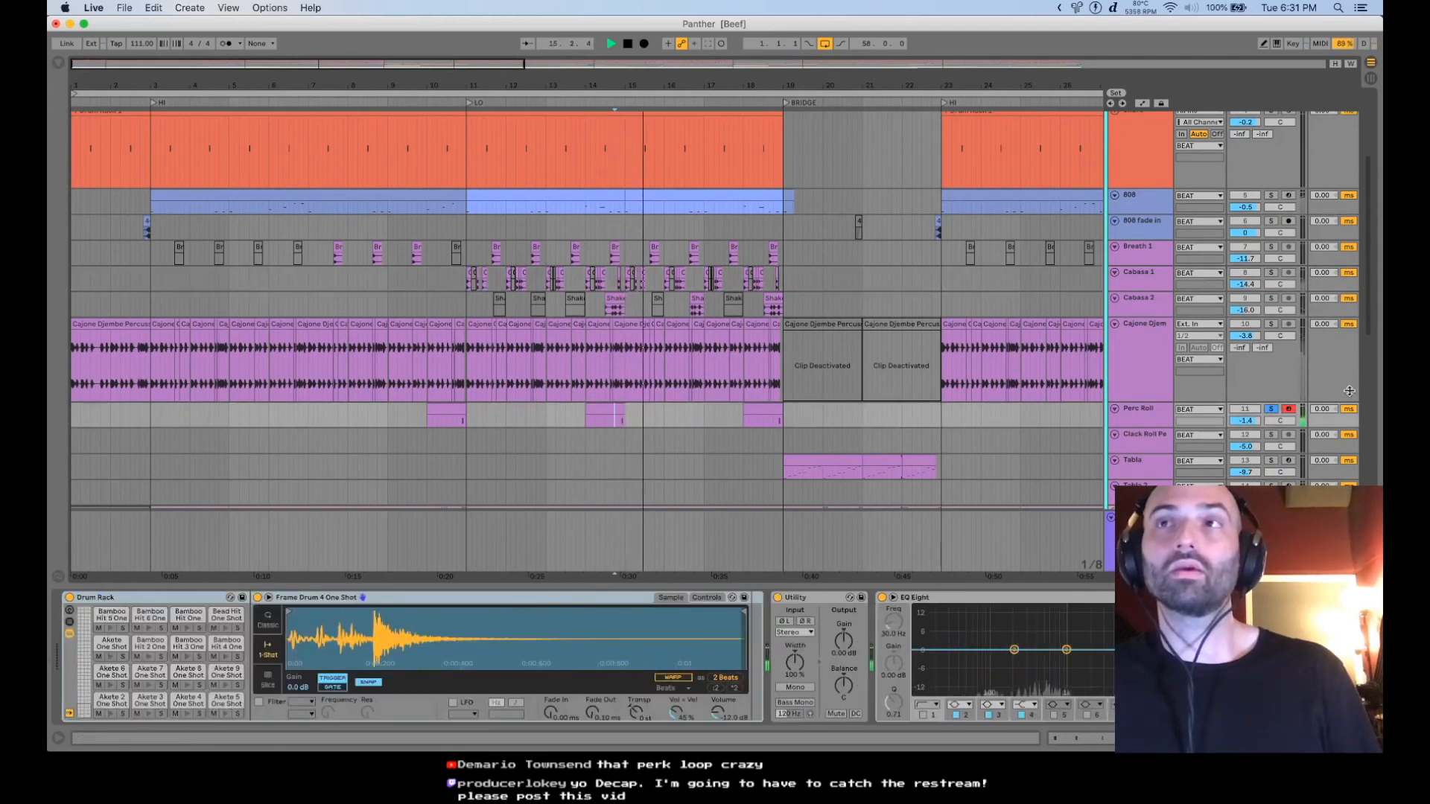
key("space")
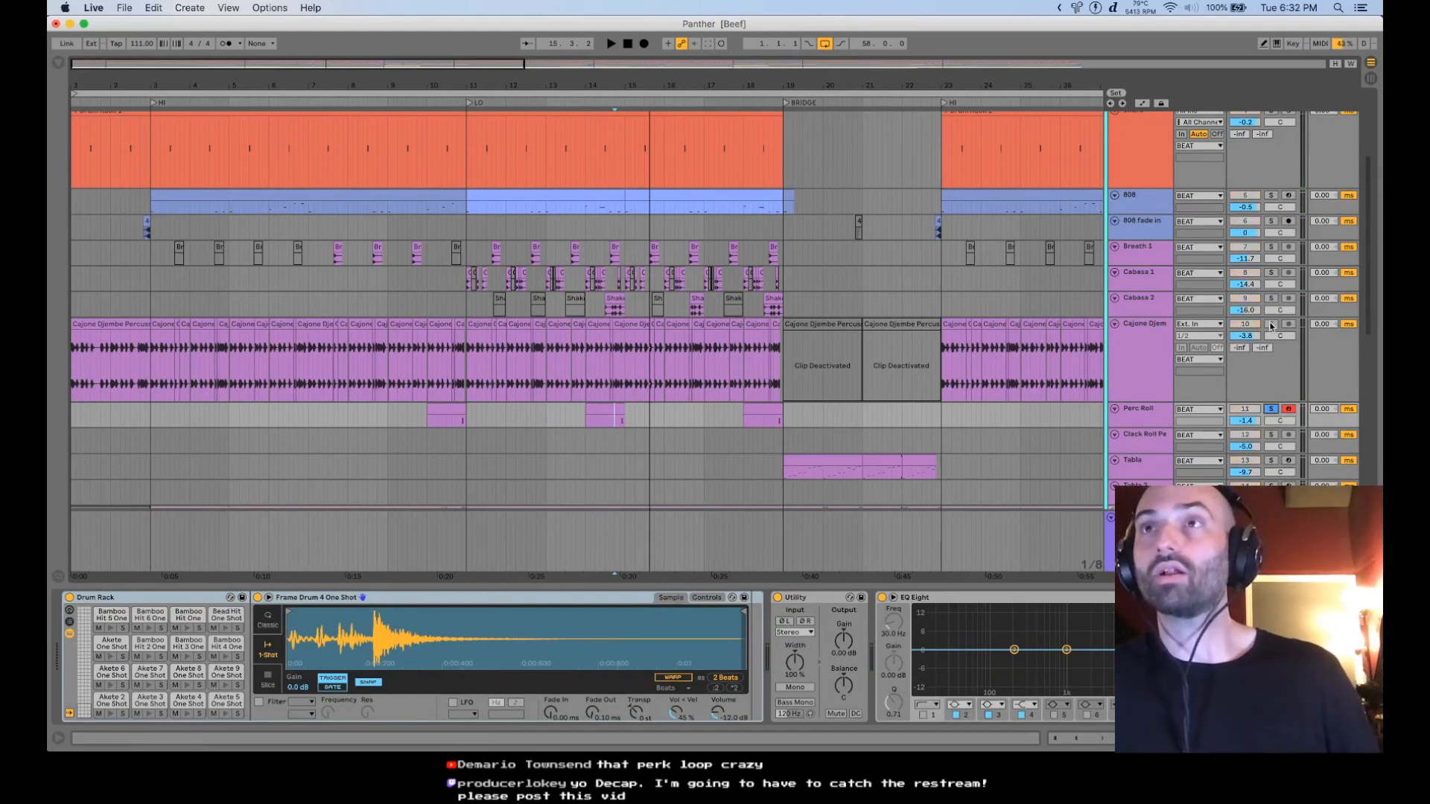
- Play the Perc Roll soloed together with the Breath, Cabasa and Cajone Djembe tracks, then clear the solos
left_click(1271, 247)
key("space")
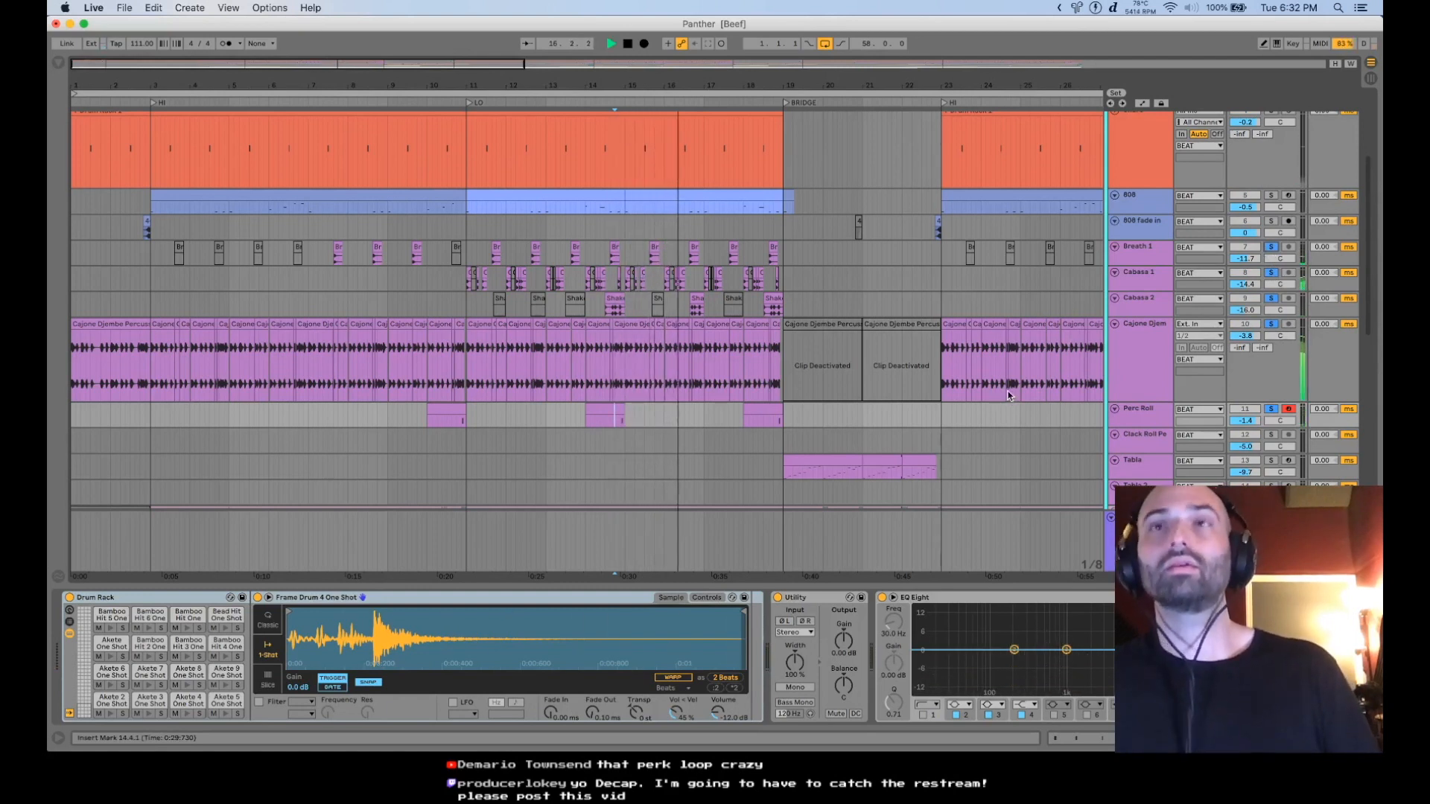
scroll(670, 321, "down", 4)
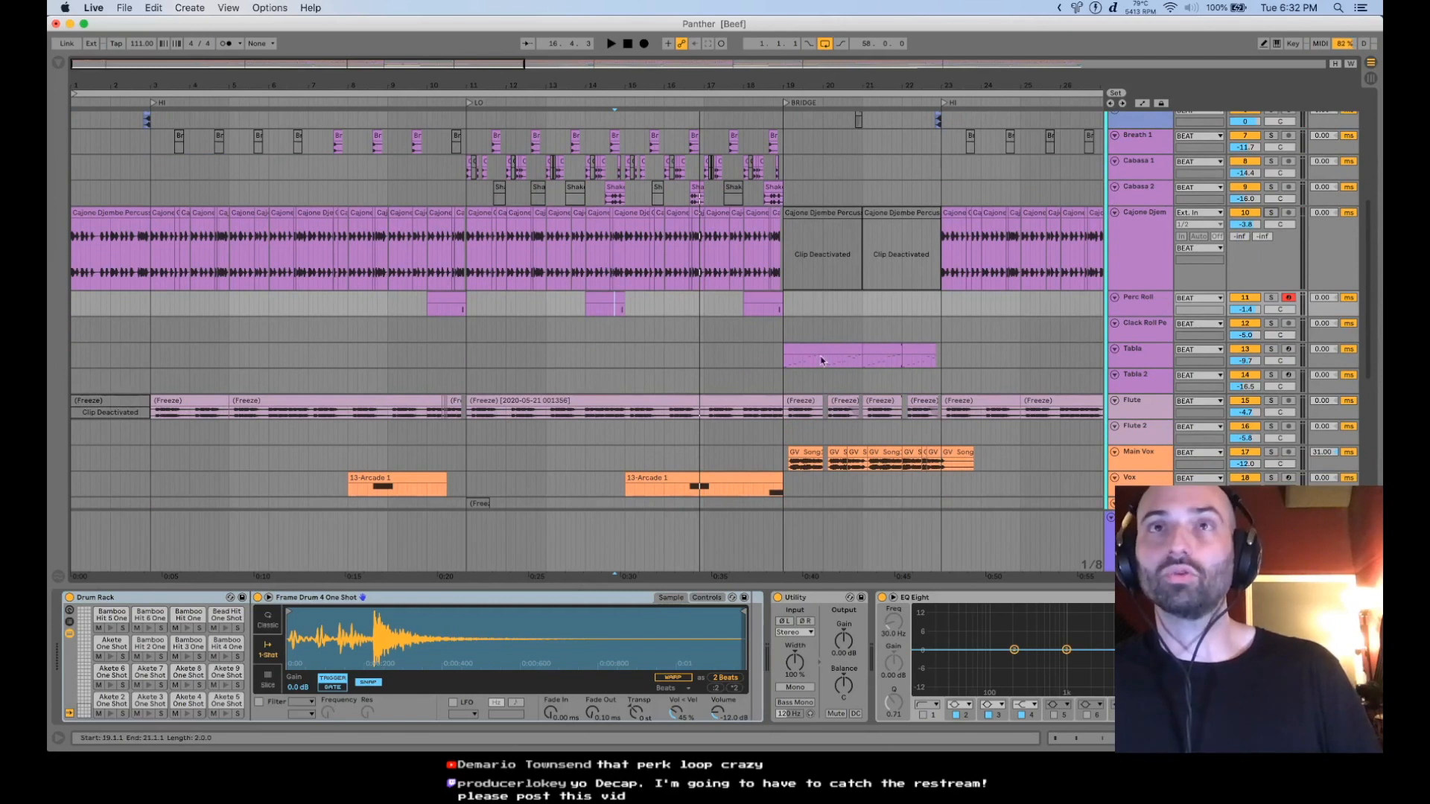
- Solo the Tabla track, enlarge its lane to show the notes, and place the insert marker at the BRIDGE start
left_click(1270, 352)
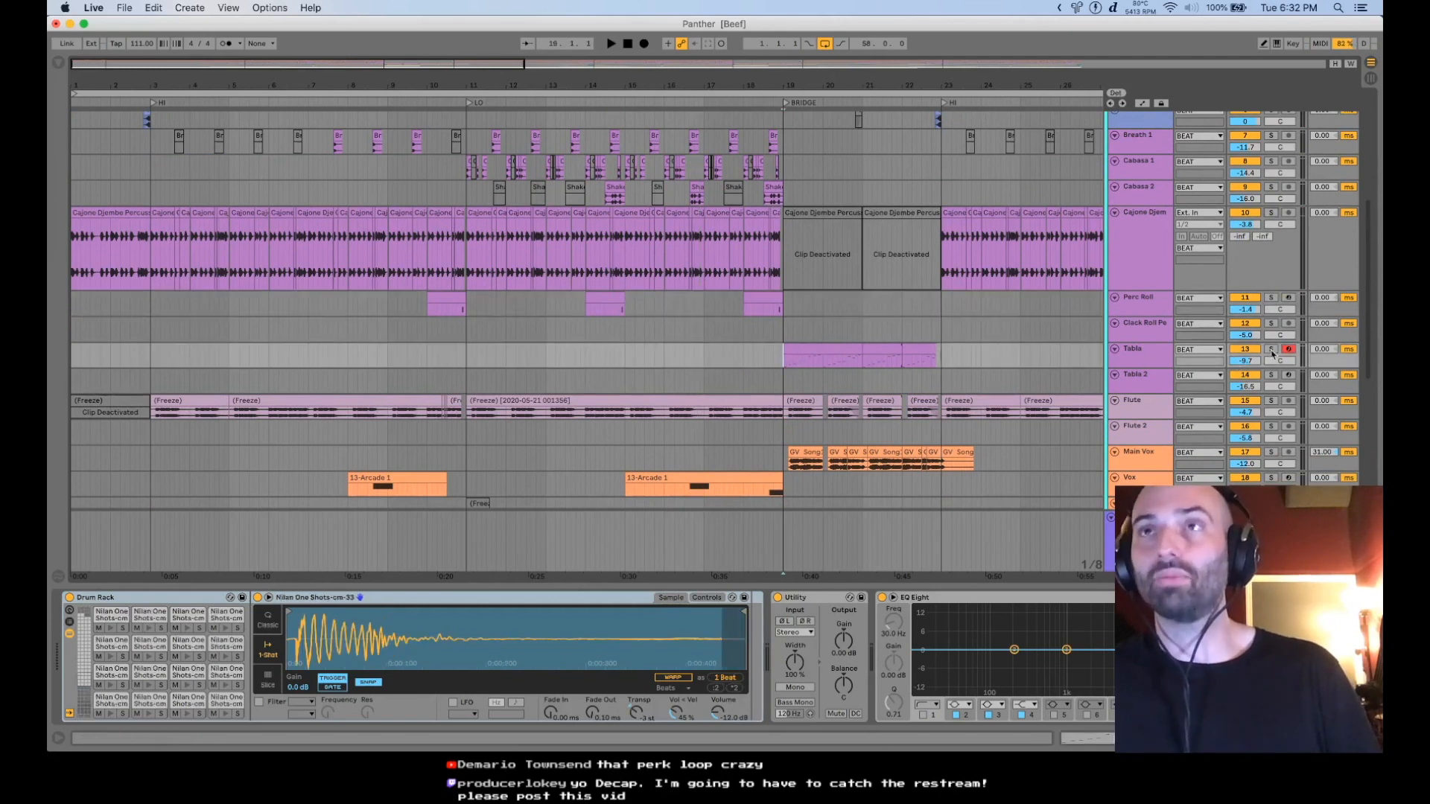
left_click(665, 253)
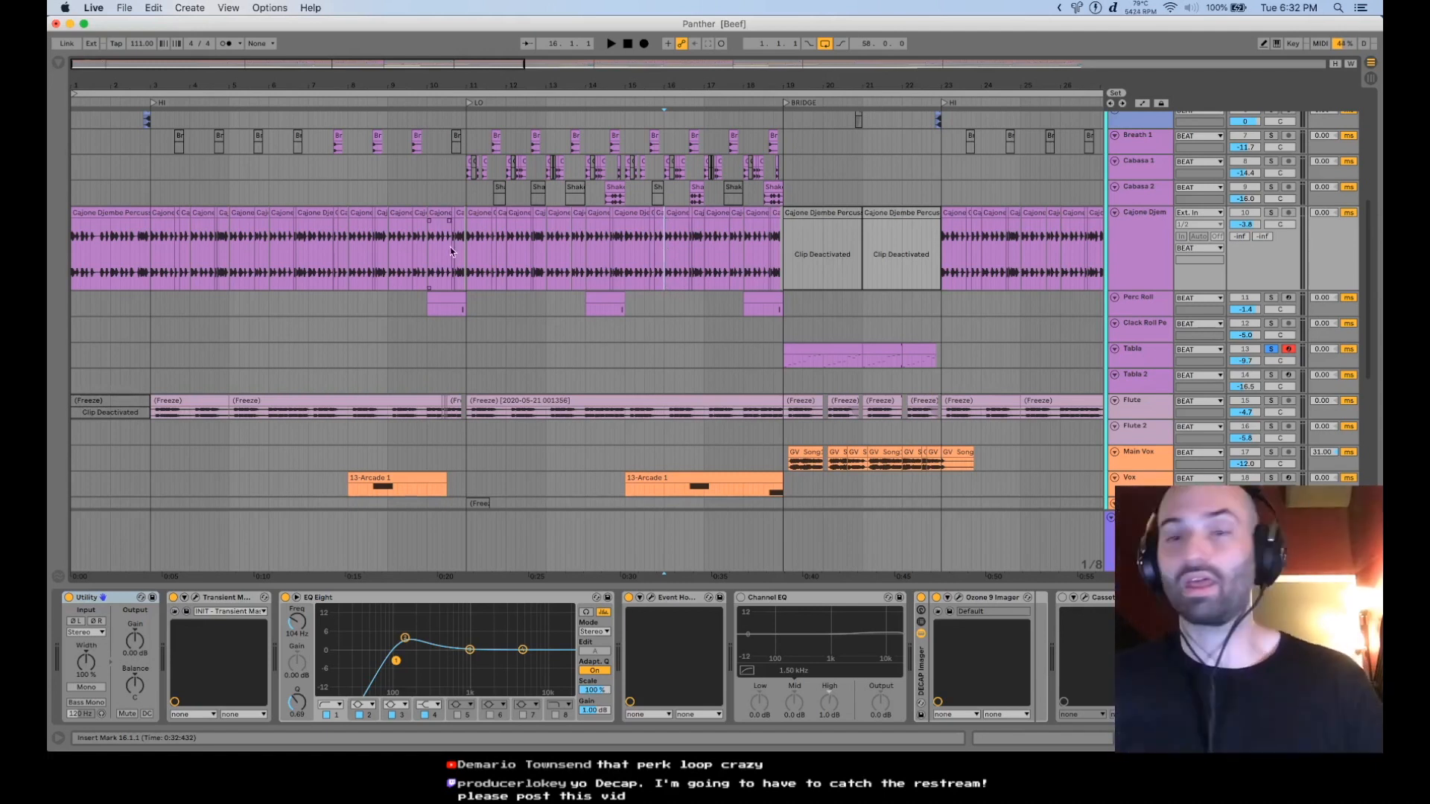
left_click(783, 362)
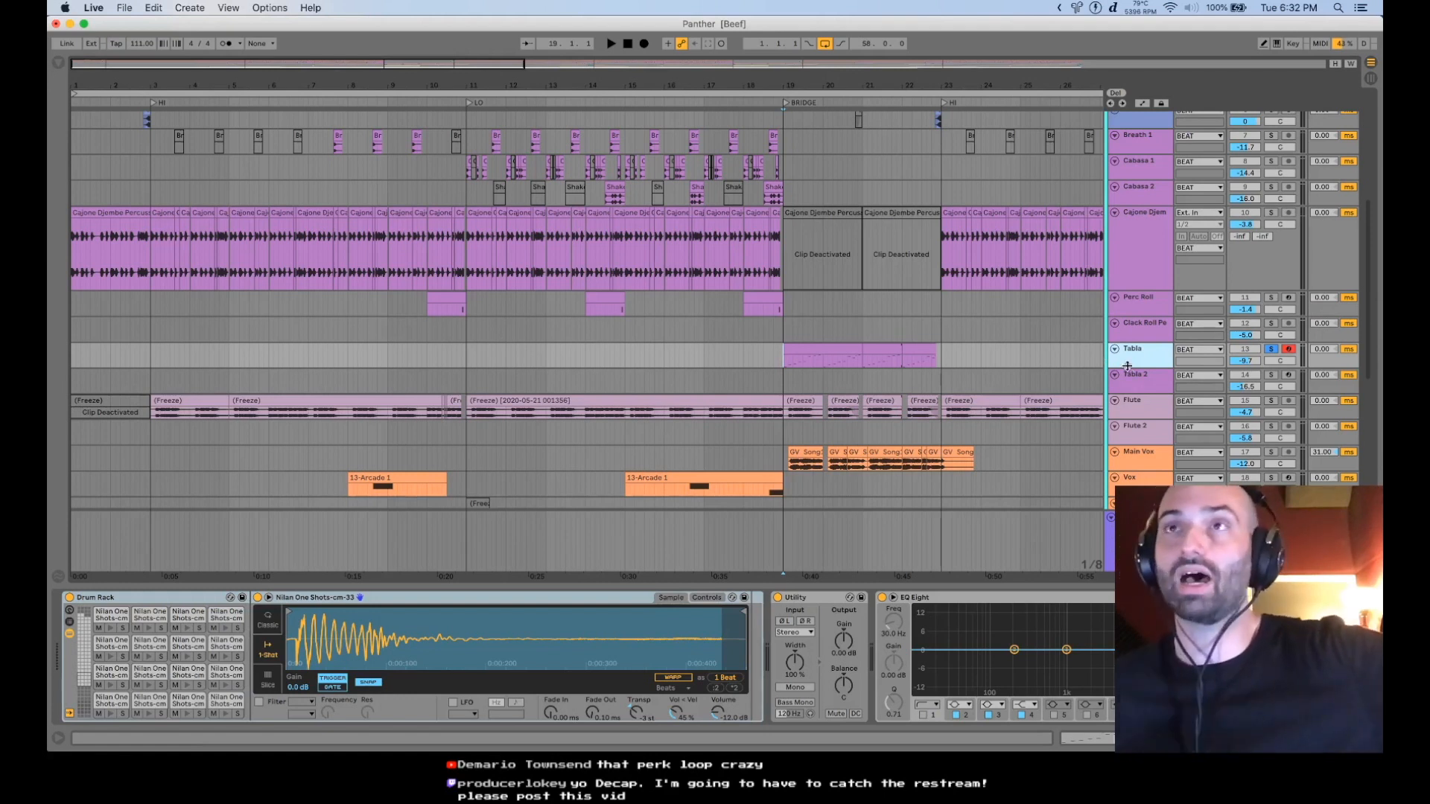
left_click_drag(1127, 366, 1119, 420)
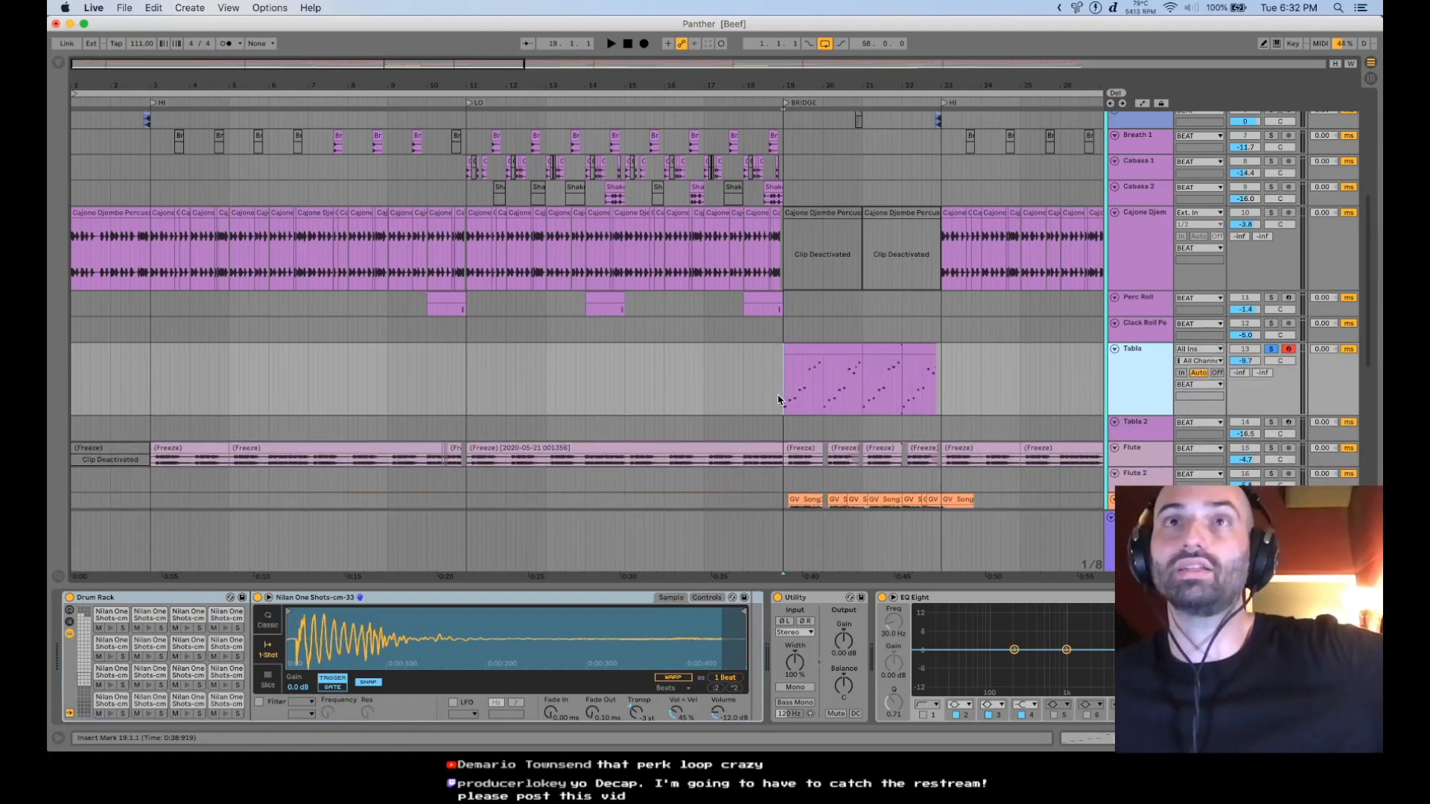
left_click(778, 400)
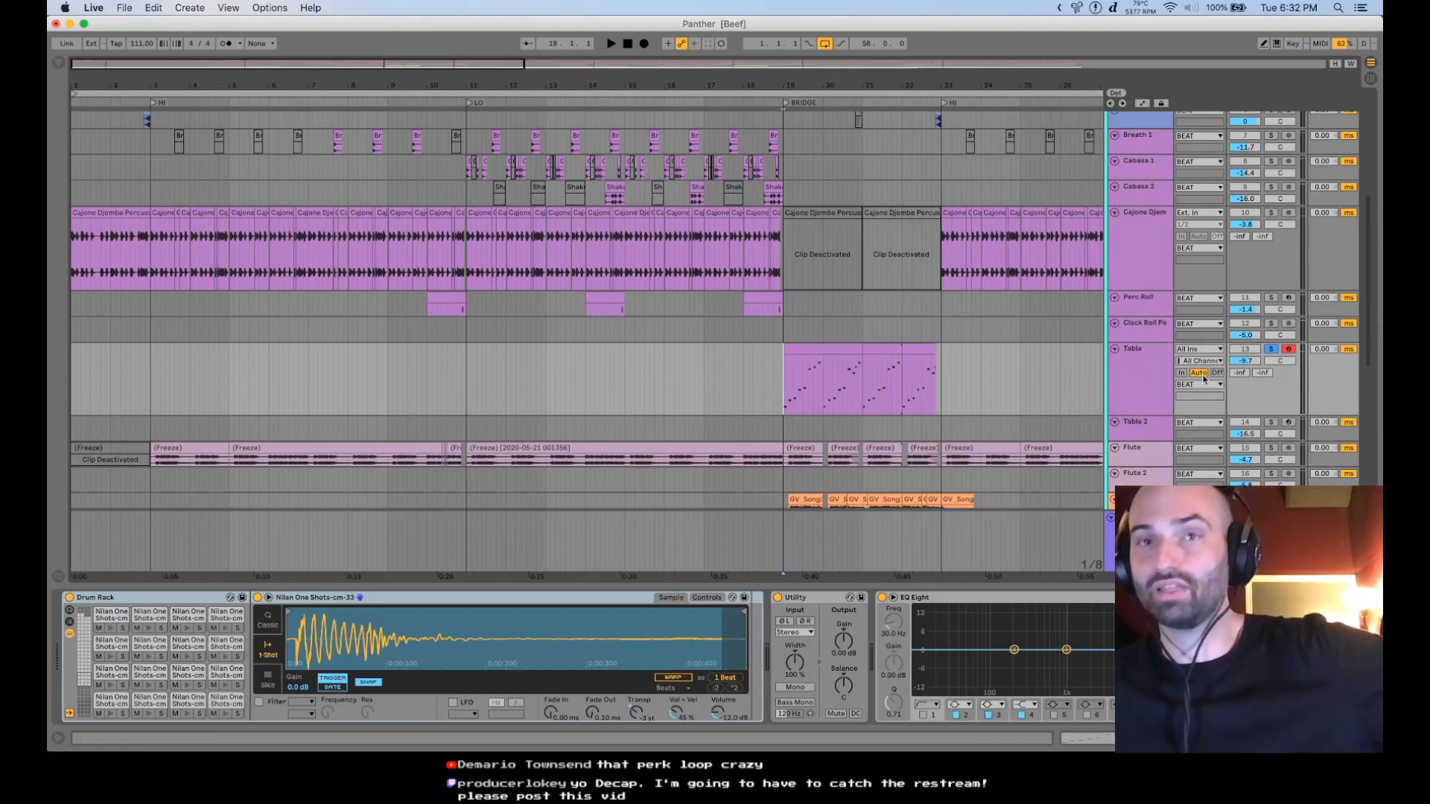
- Audition the lowest Nilan One Shots pads in the Tabla's Drum Rack and inspect the track's UAD Auto-Tune Realtime Advanced
left_click(104, 706)
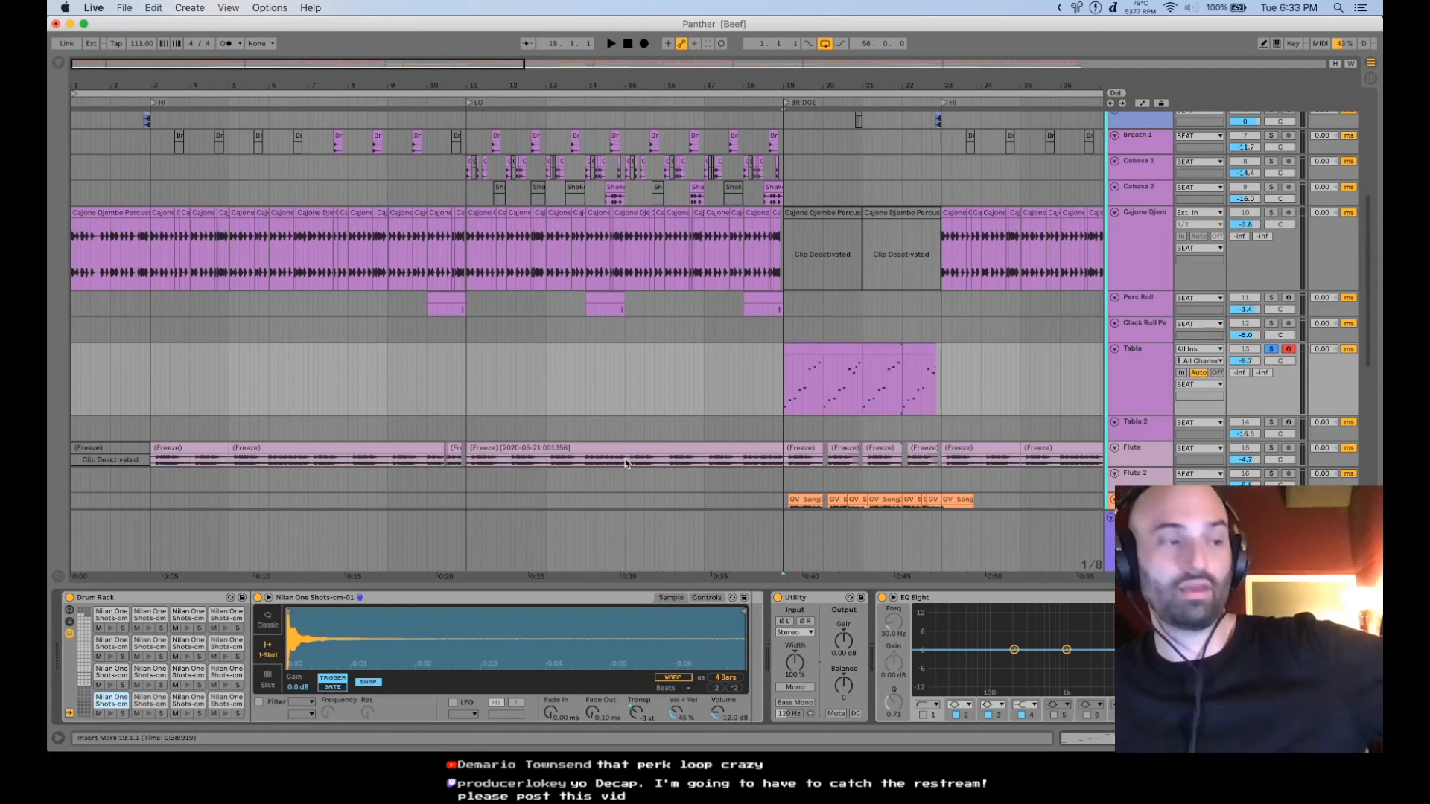
left_click(109, 714)
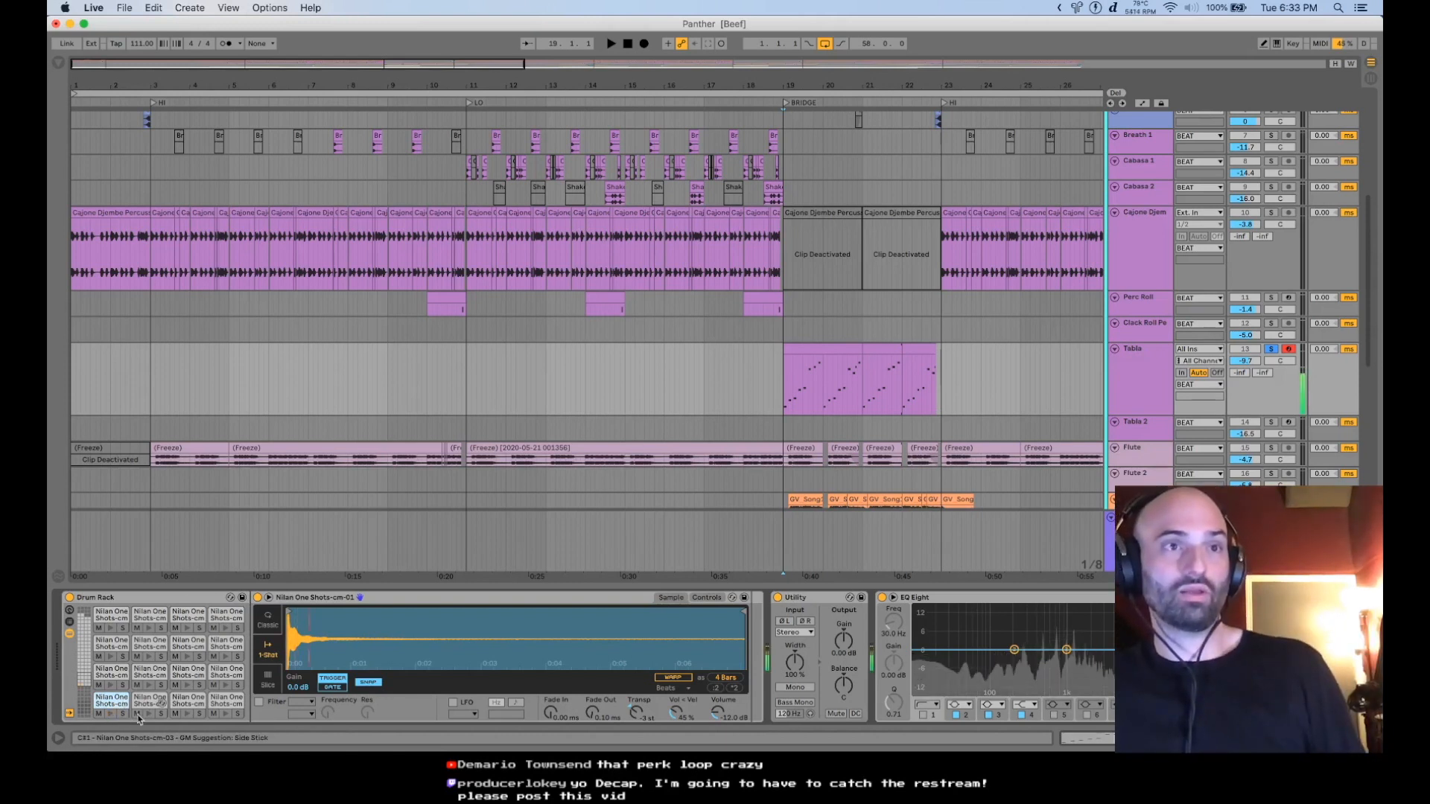
left_click(186, 715)
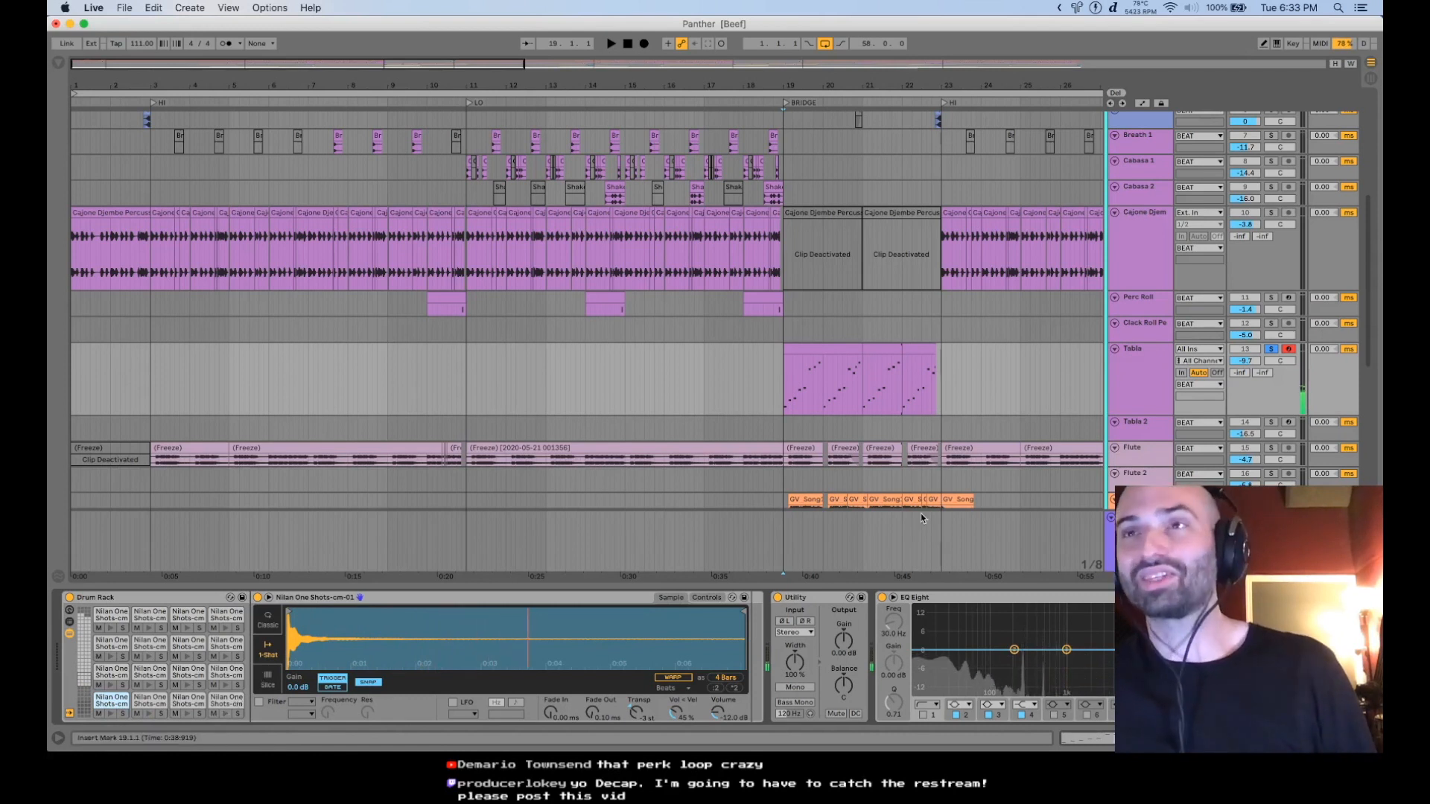
scroll(995, 683, "right", 5)
scroll(1053, 635, "right", 1)
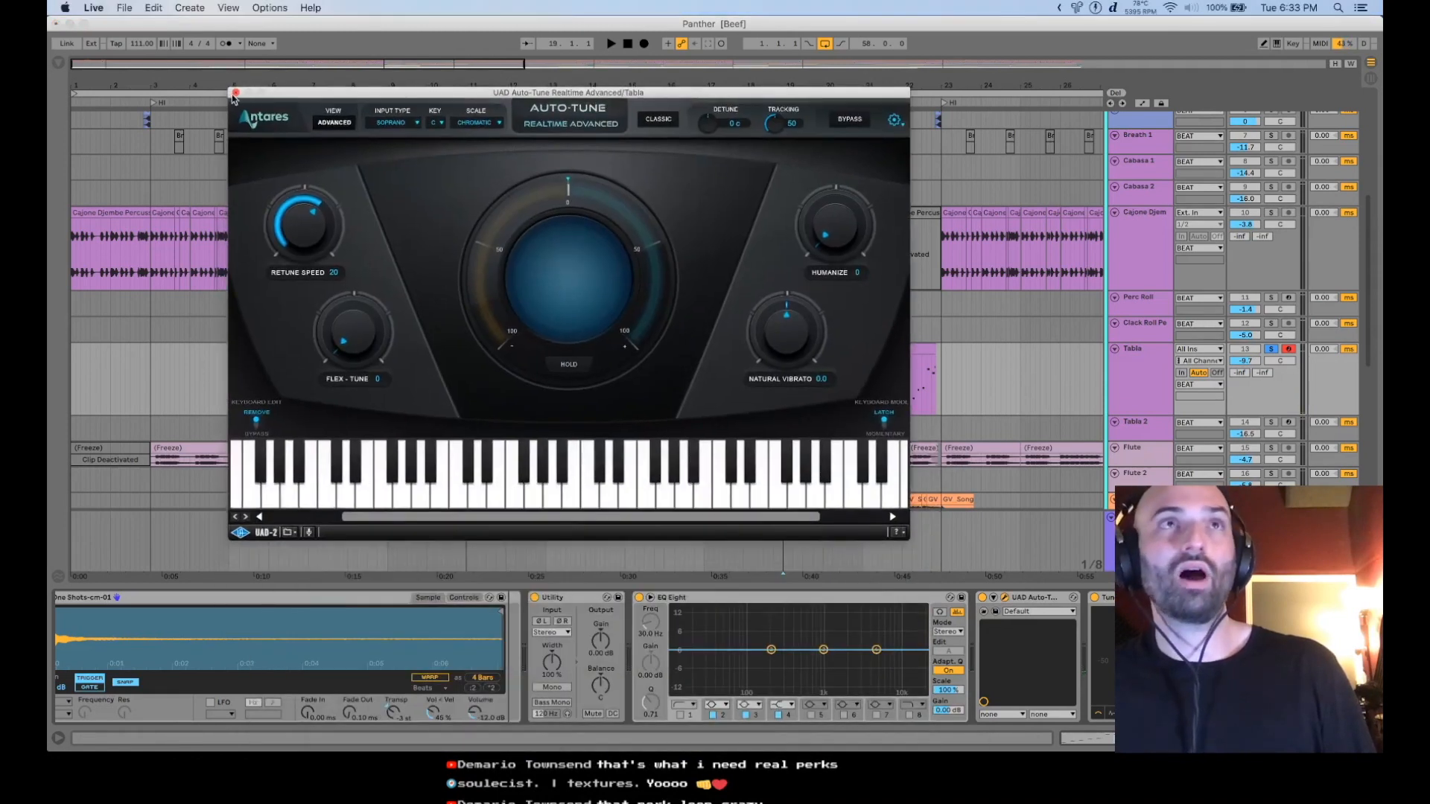
- Close the Auto-Tune window, look over the Tabla's remaining effects, and play the soloed Tabla from the BRIDGE start to check its Tuner
left_click(236, 93)
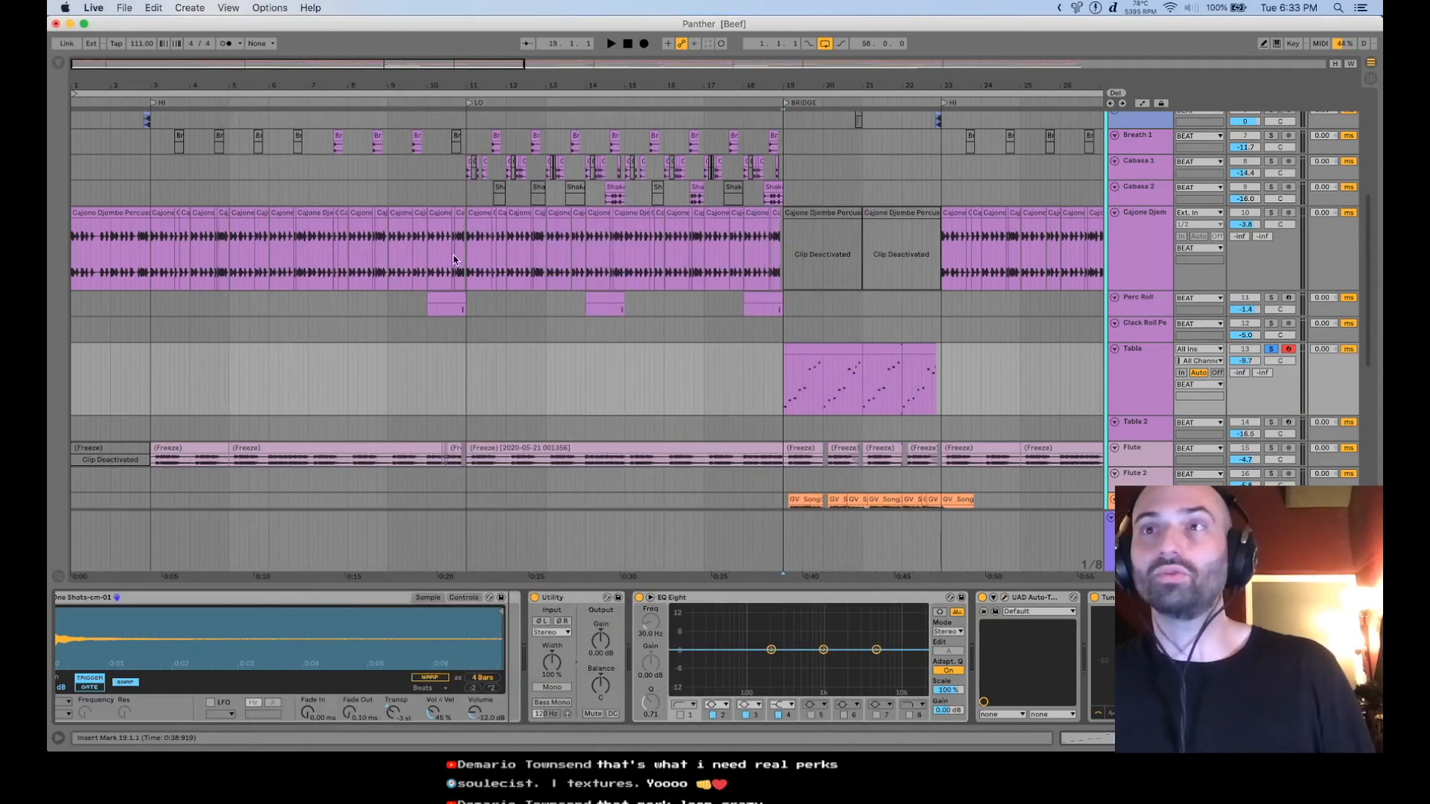
scroll(581, 656, "right", 10)
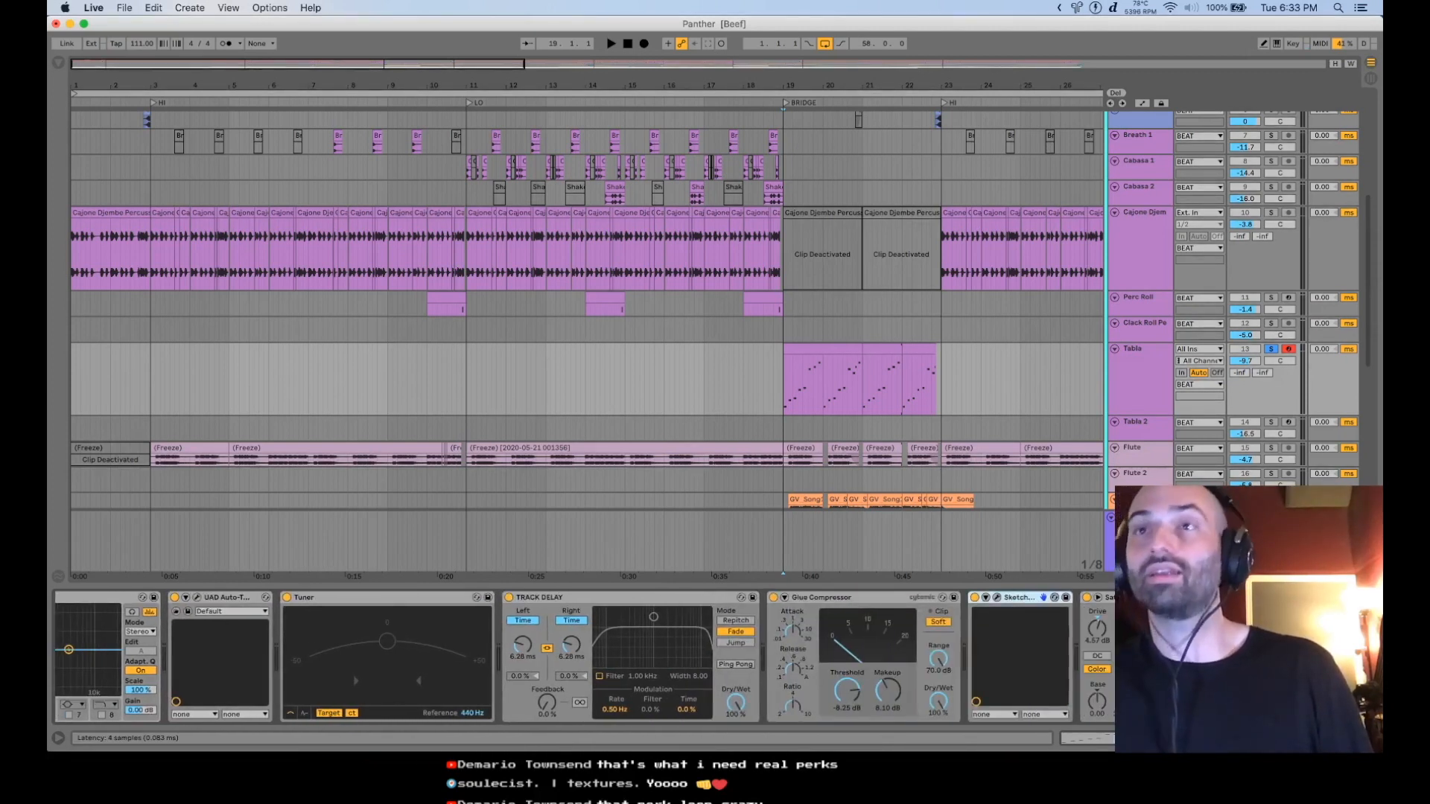
scroll(1080, 597, "right", 2)
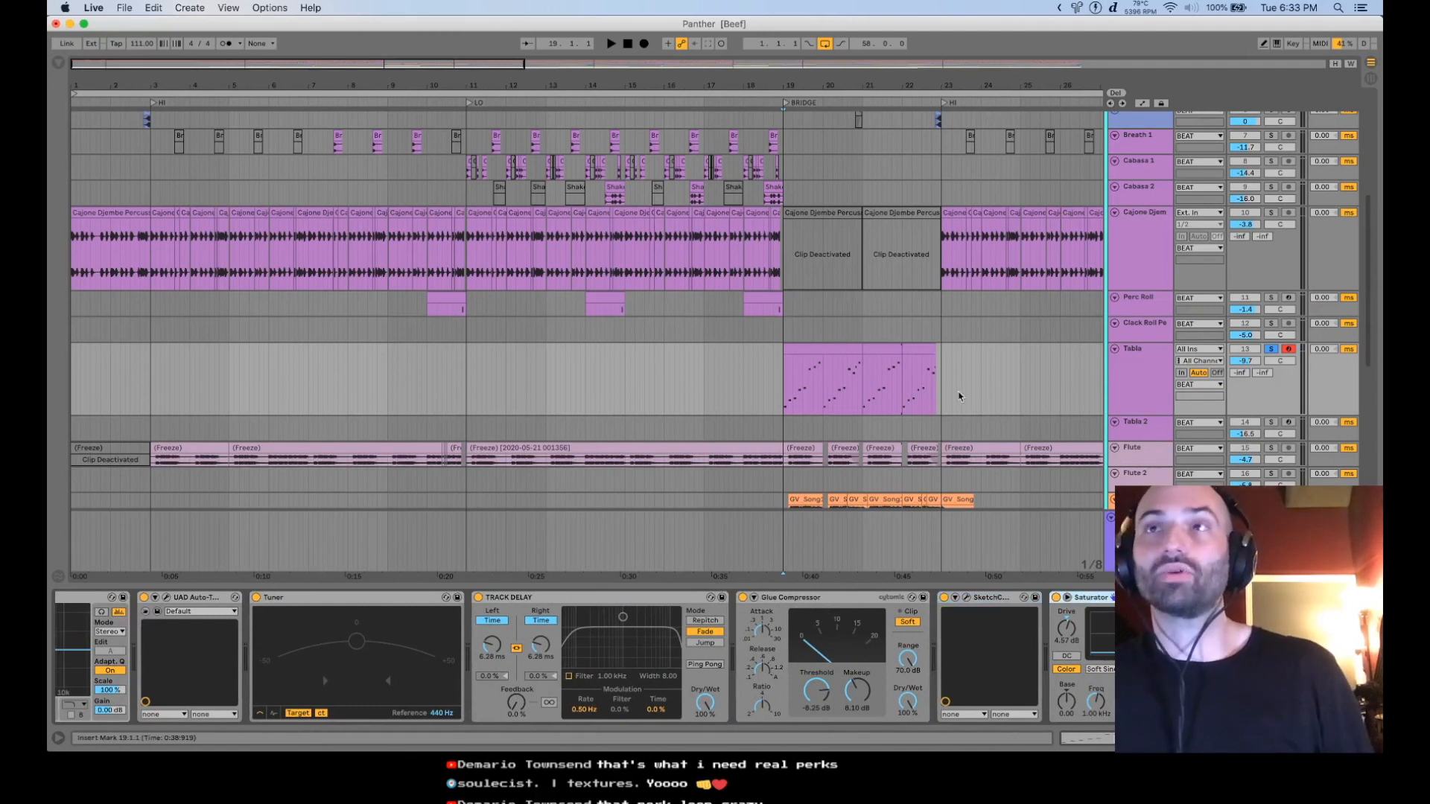
left_click(785, 405)
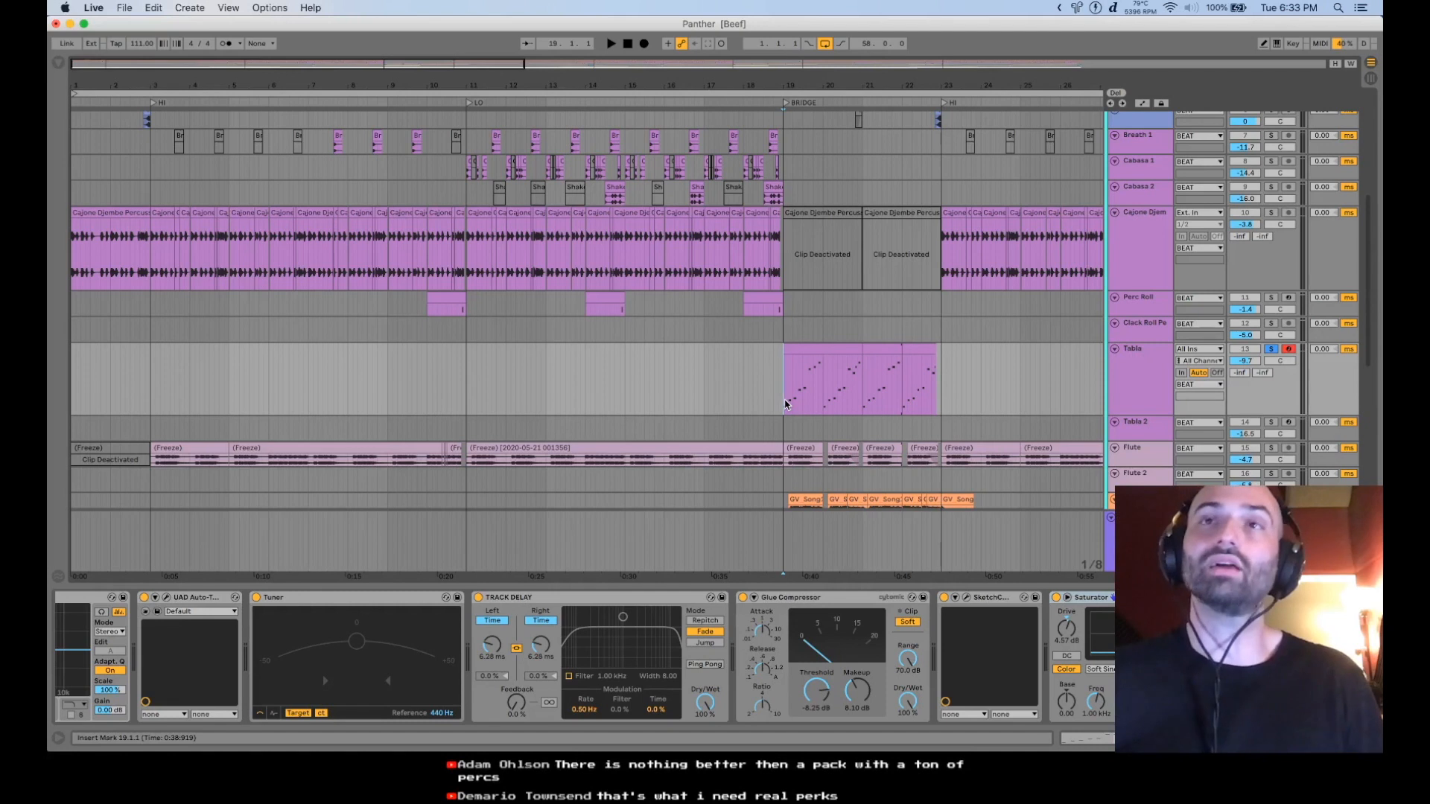
key("space")
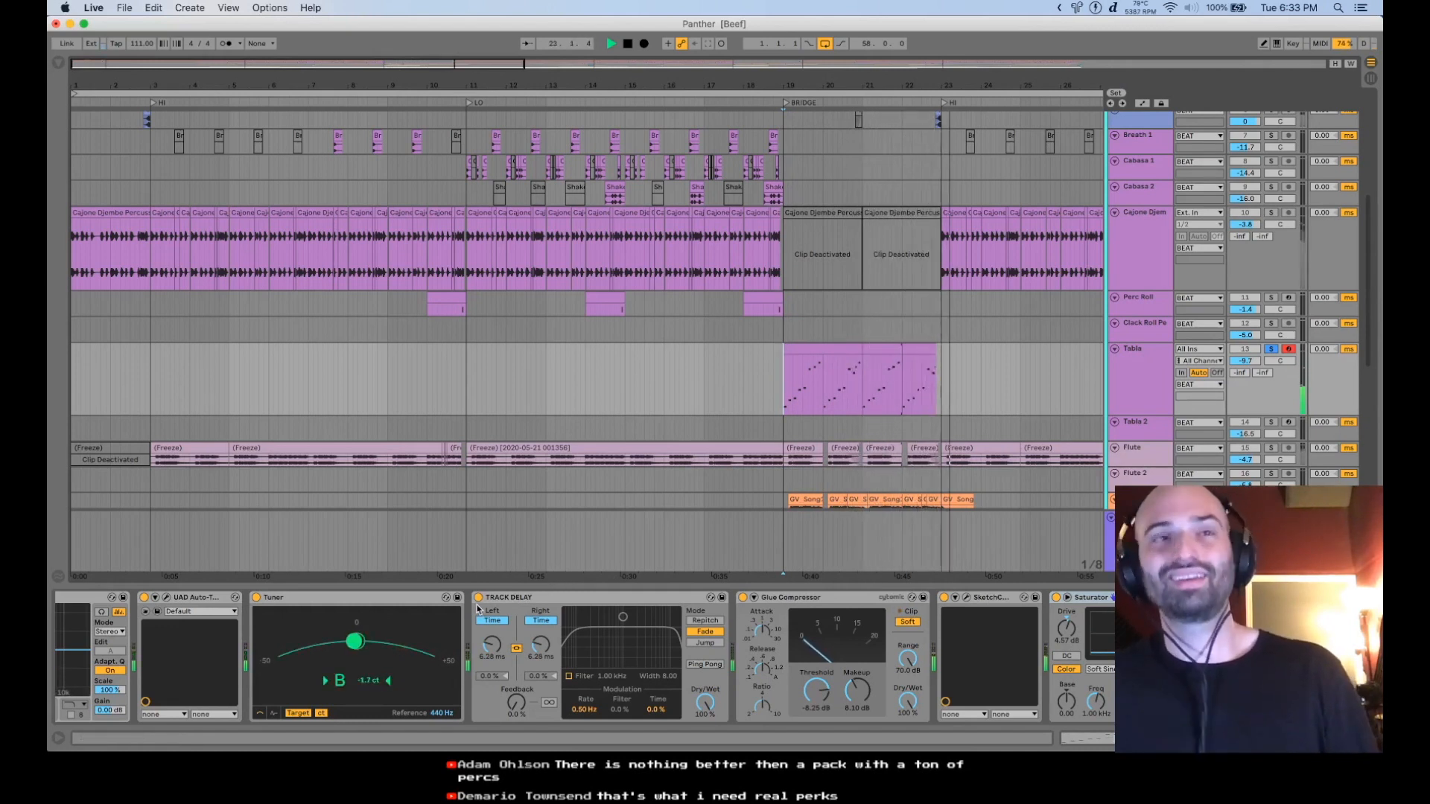
left_click(395, 652)
key("space")
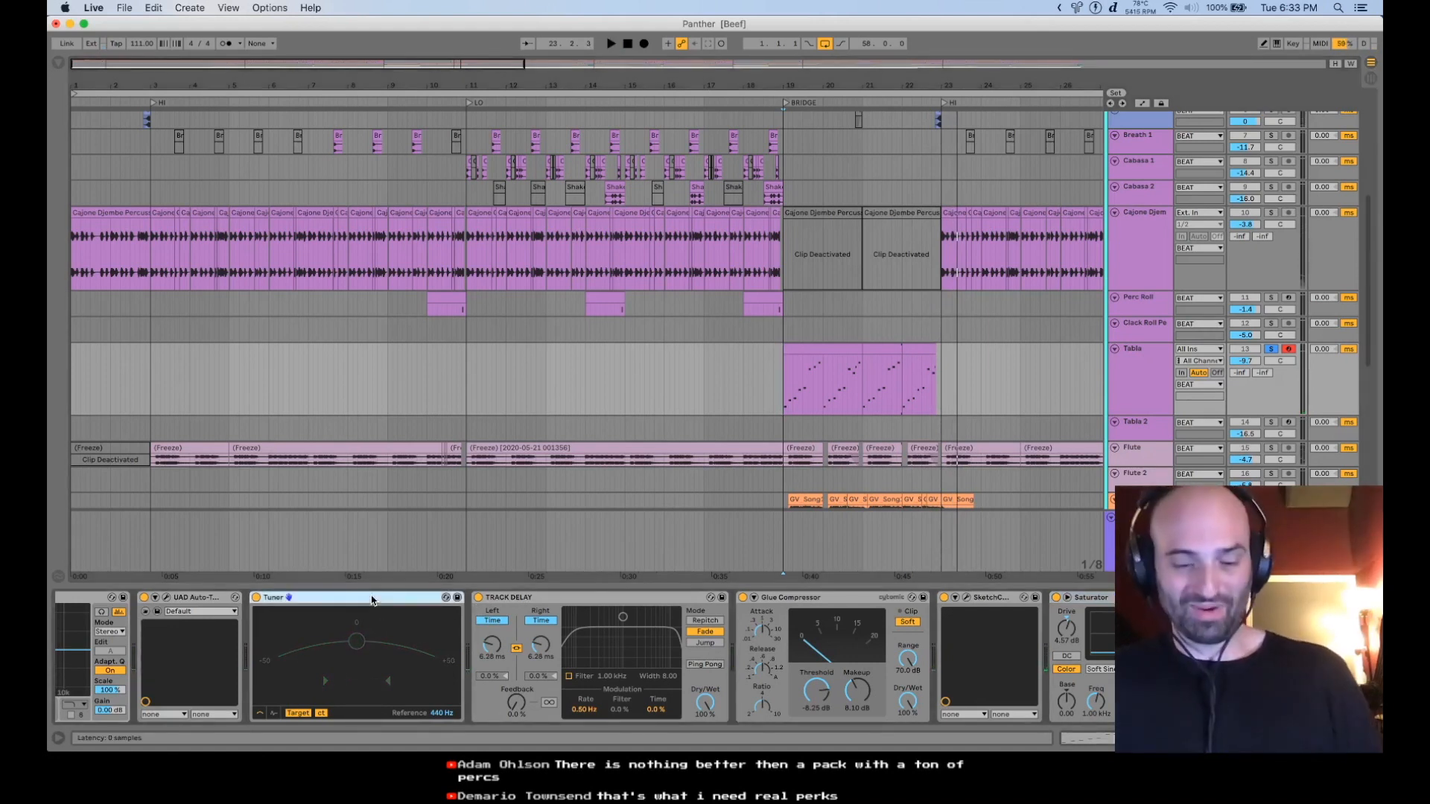
- Bypass the Tabla's Audio Effect Rack, play the BRIDGE part without effects, and switch the rack on again to compare the sound
left_click(372, 568)
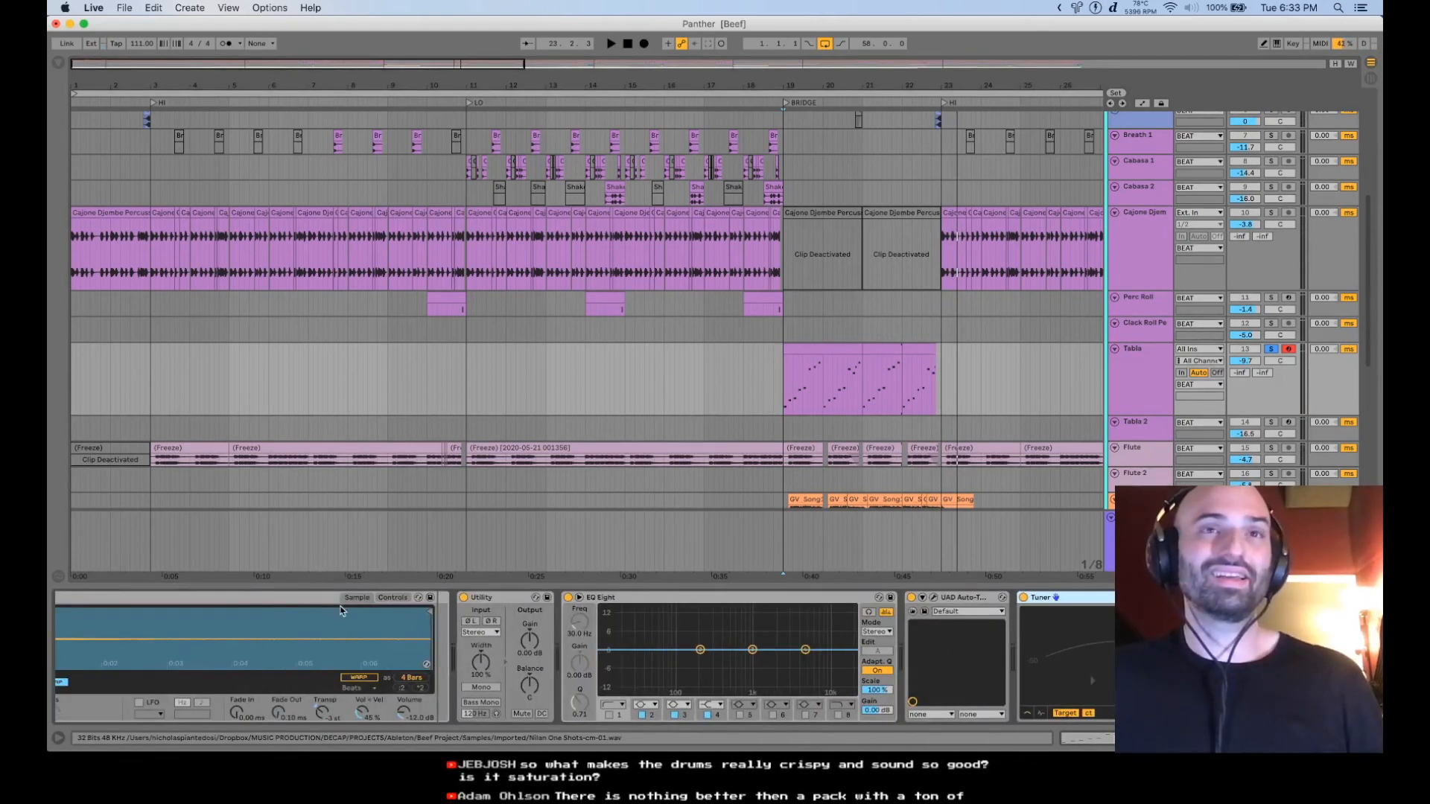
left_click(520, 600)
scroll(1041, 617, "right", 10)
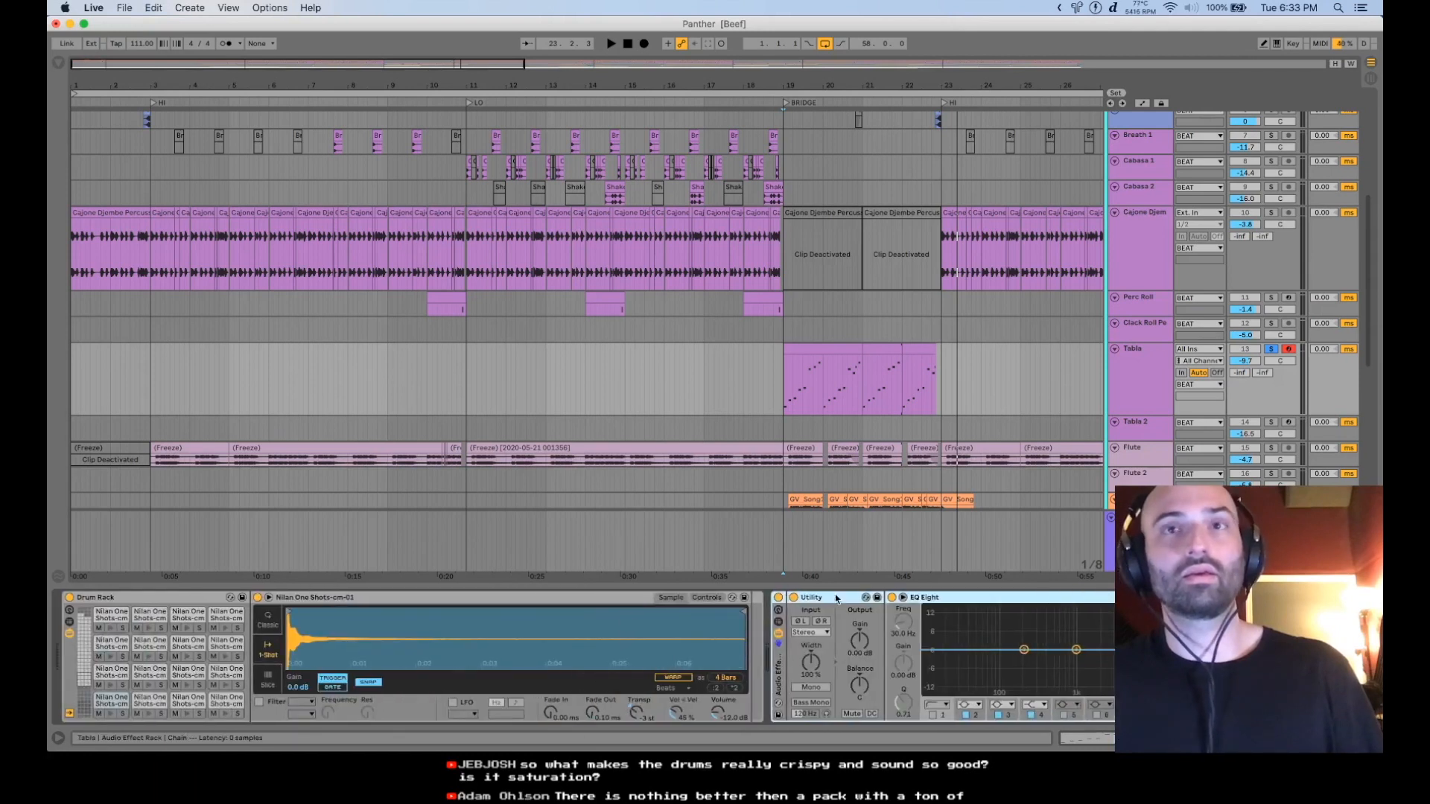
left_click(779, 598)
key("space")
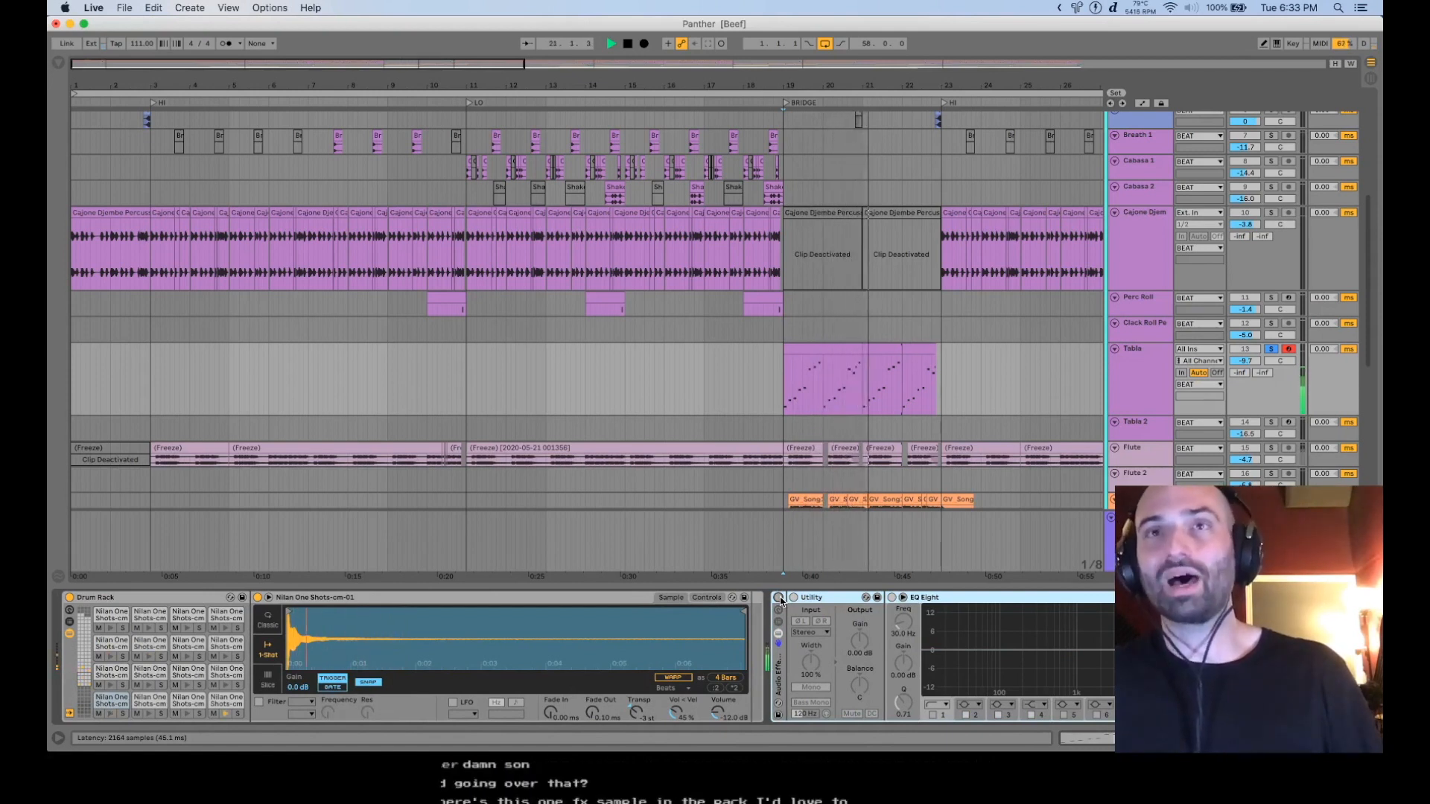
key("space")
key("space")
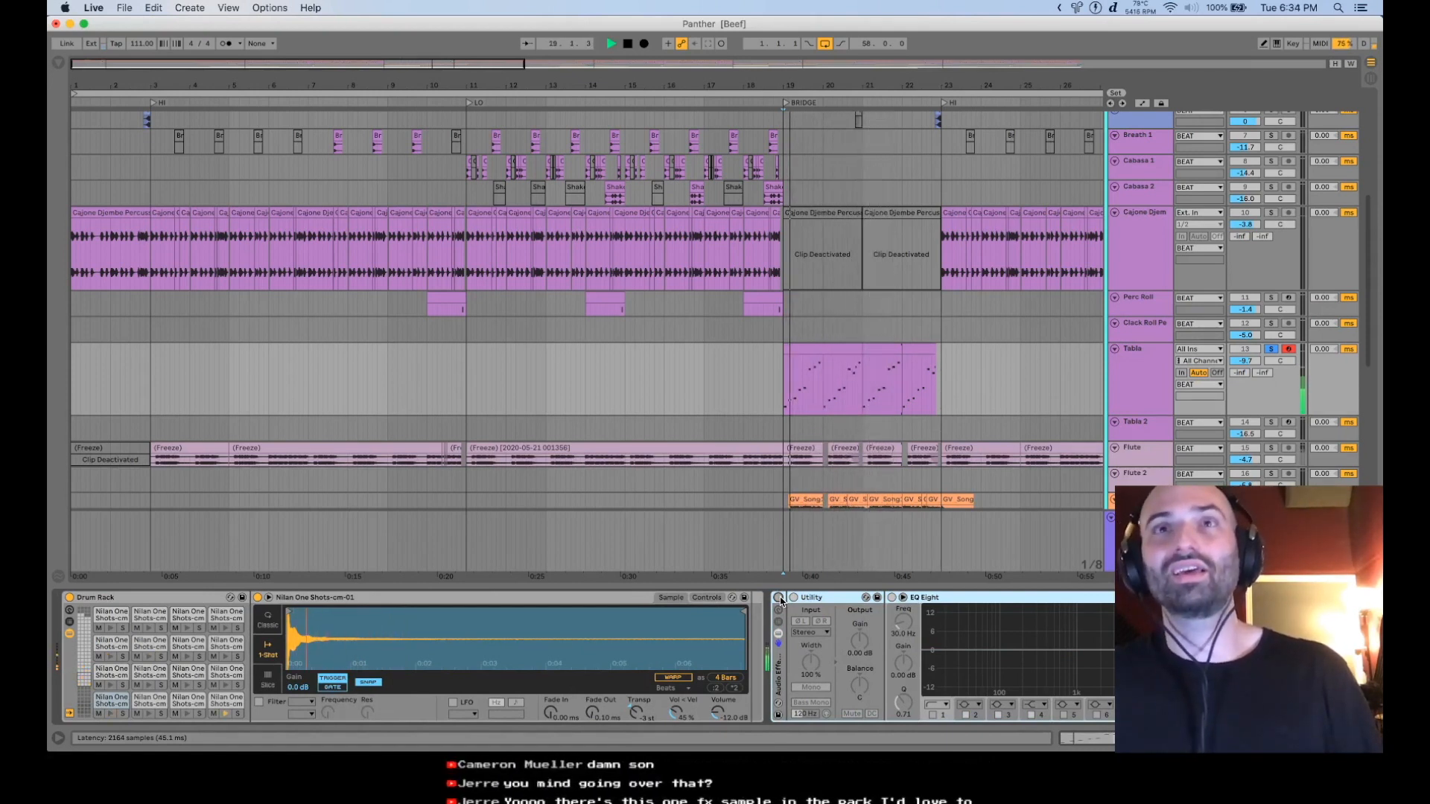
left_click(779, 598)
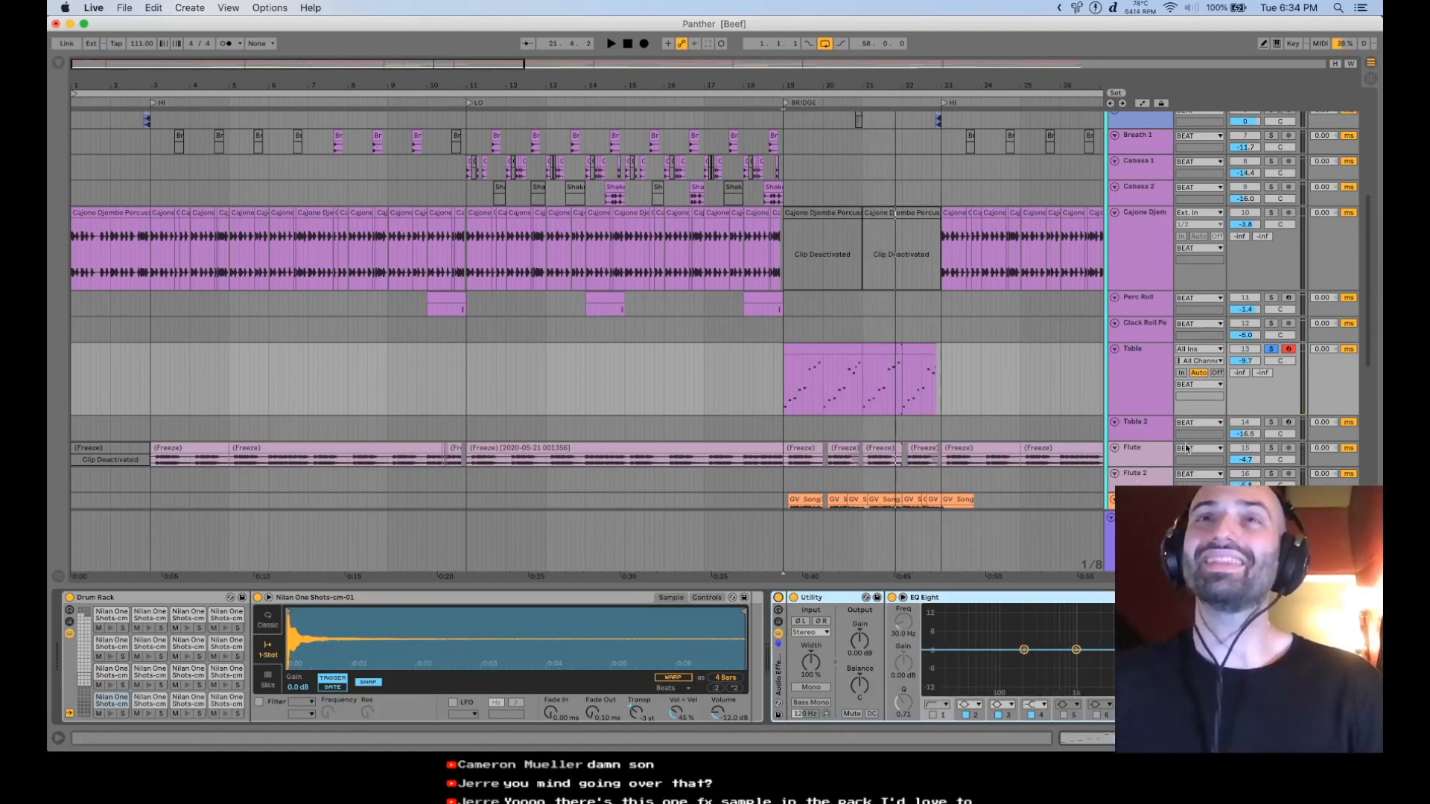
- Solo the Flute track instead of the Tabla and play it from the first HI marker while viewing its device chain
left_click(1273, 448)
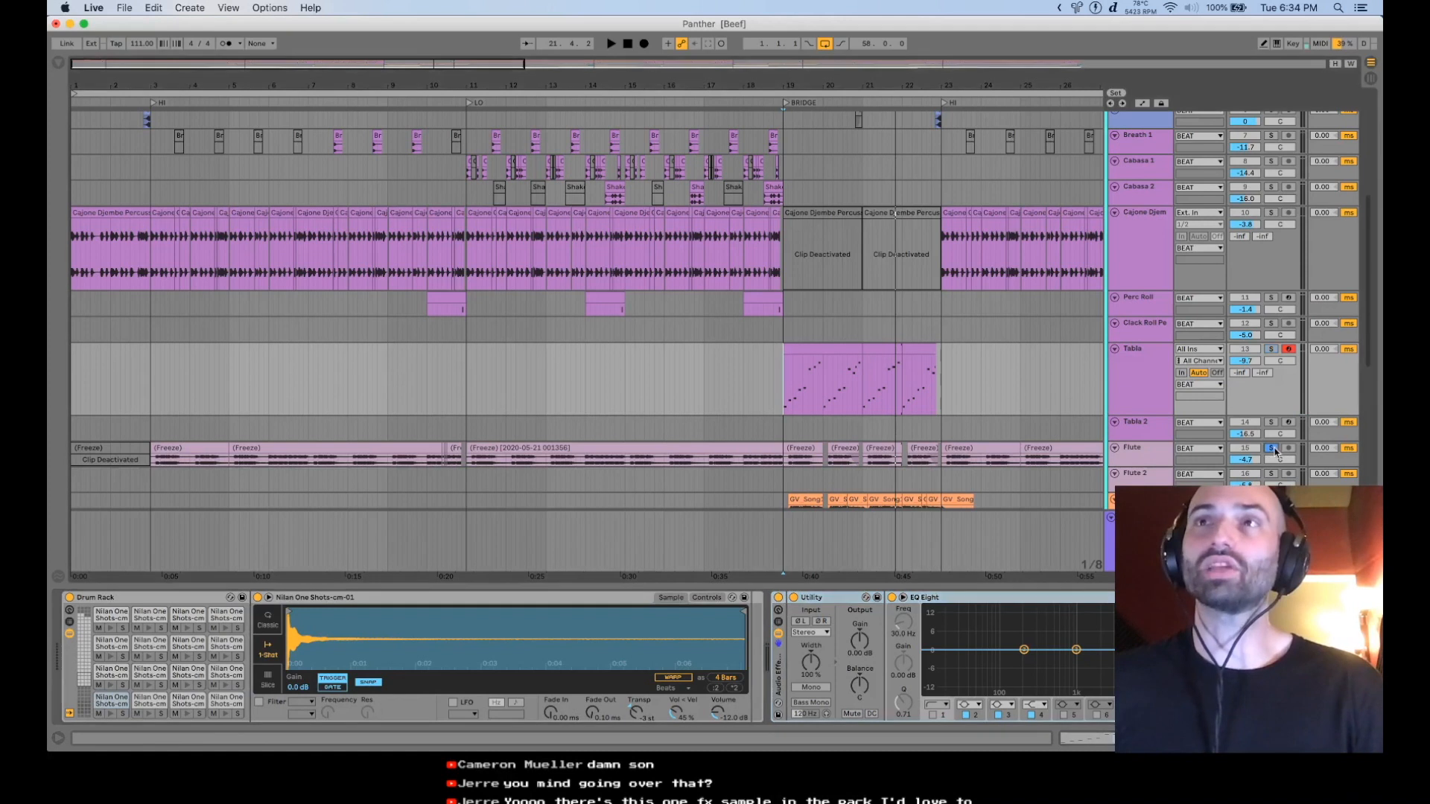
left_click(467, 463)
key("space")
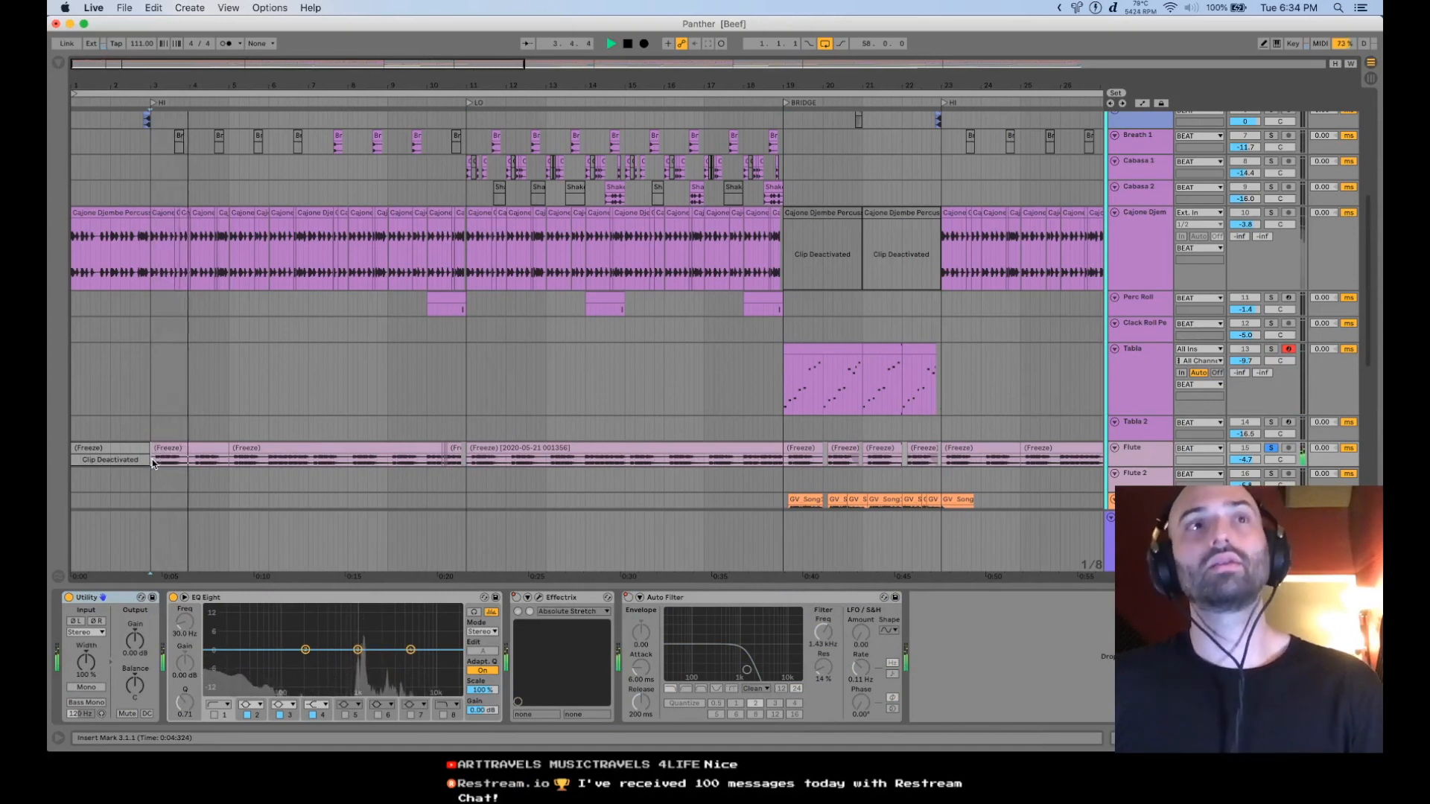
left_click(1150, 461)
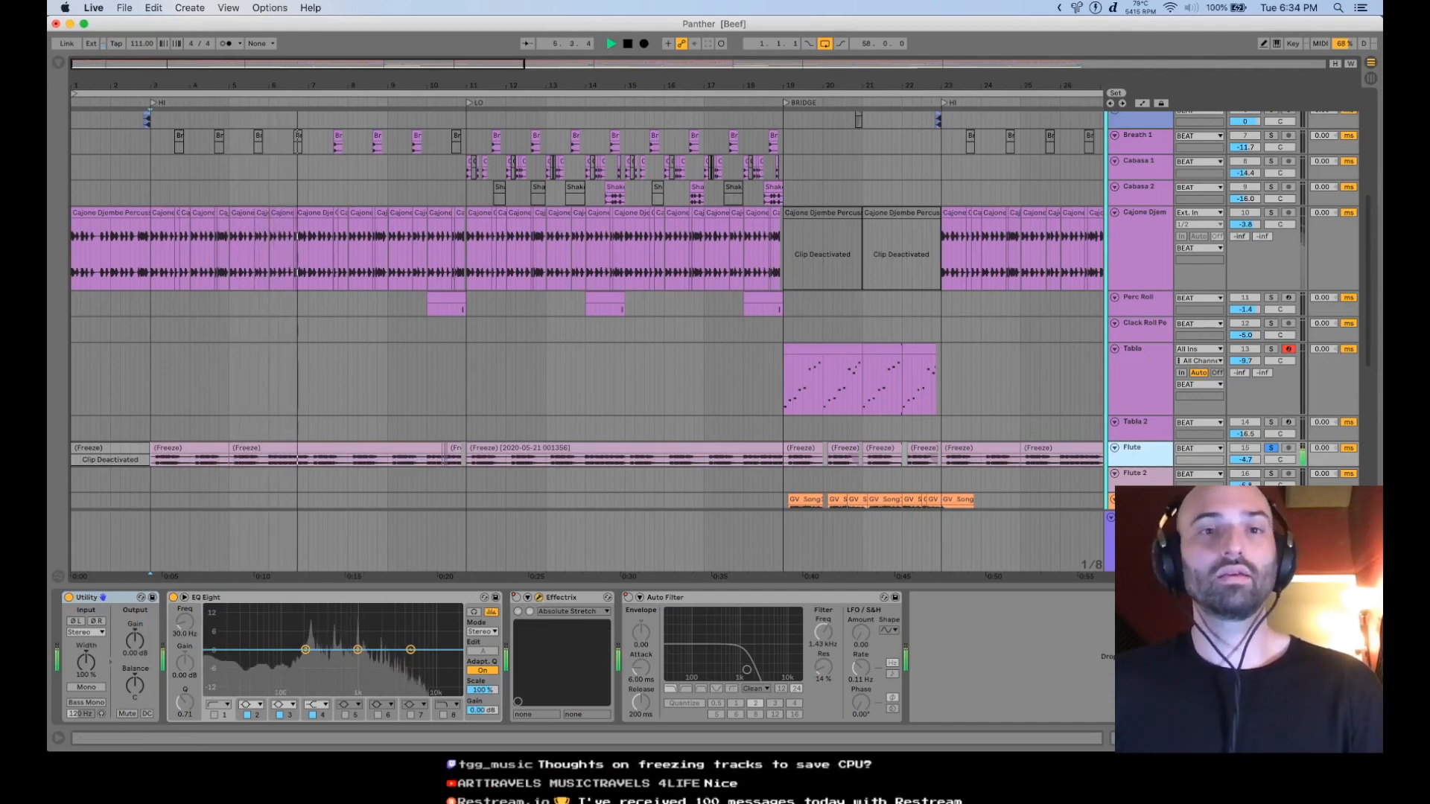
- Inspect the Effectrix plug-in's step pattern on the Flute track, stop playback, and close its window
left_click(539, 598)
left_click_drag(611, 231, 887, 133)
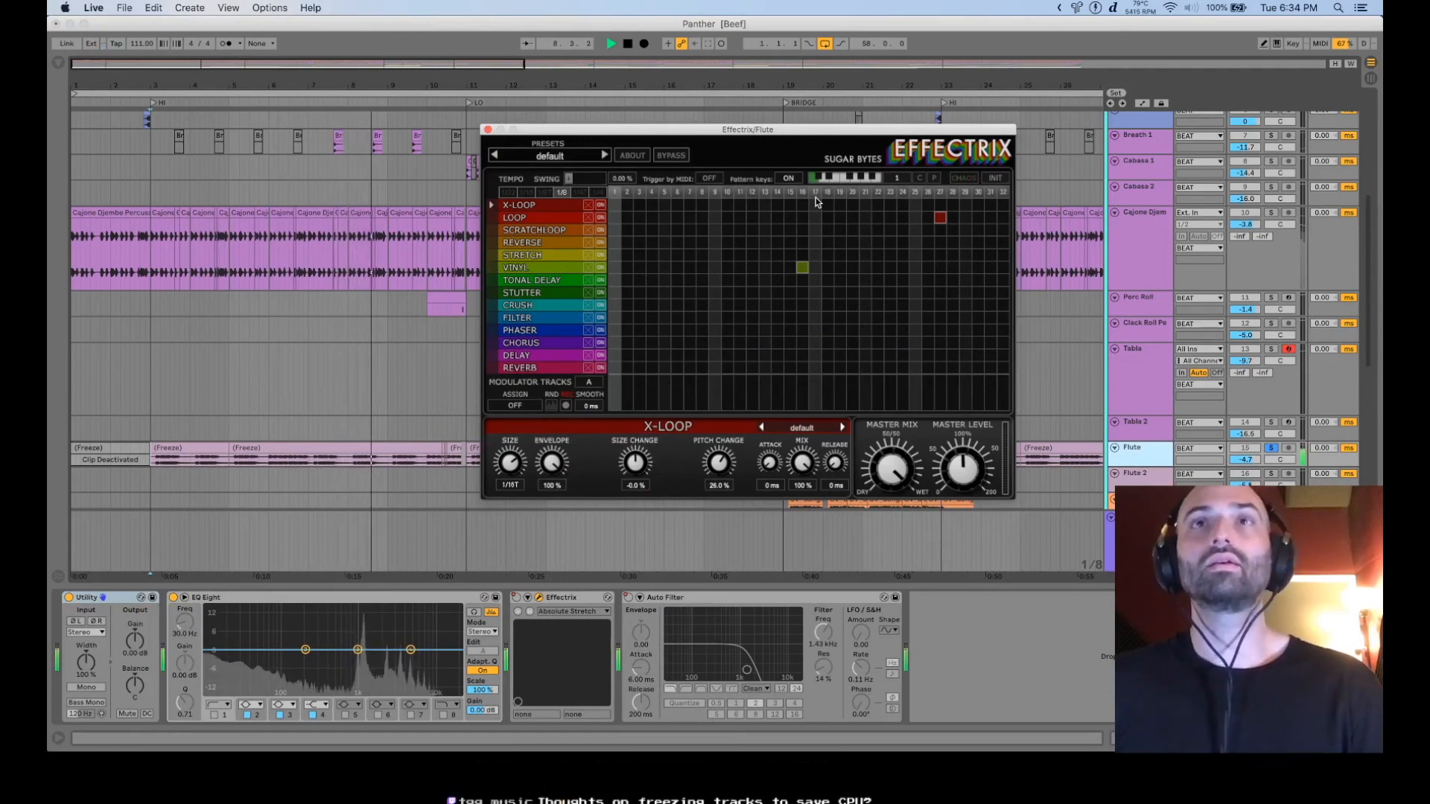
key("space")
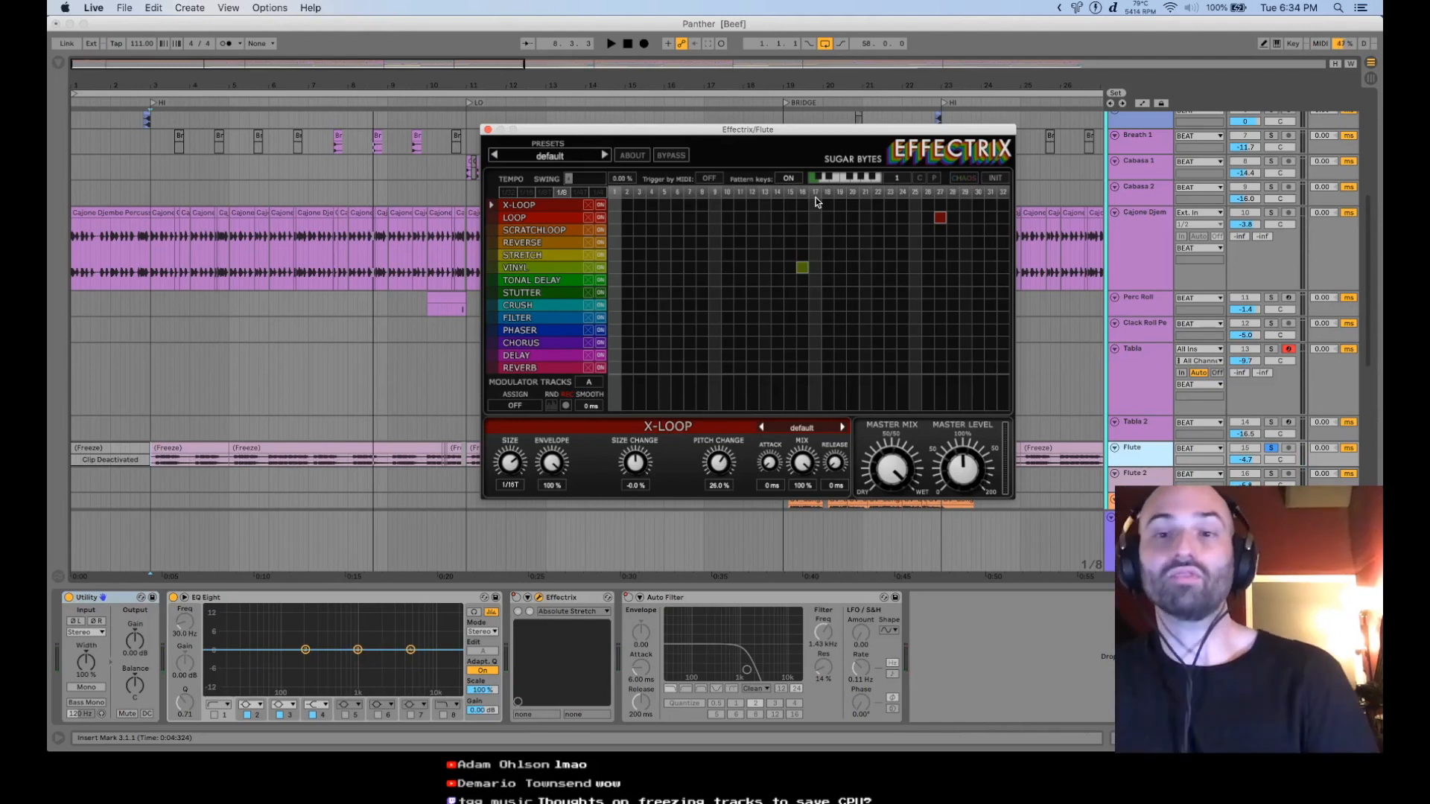
left_click(488, 130)
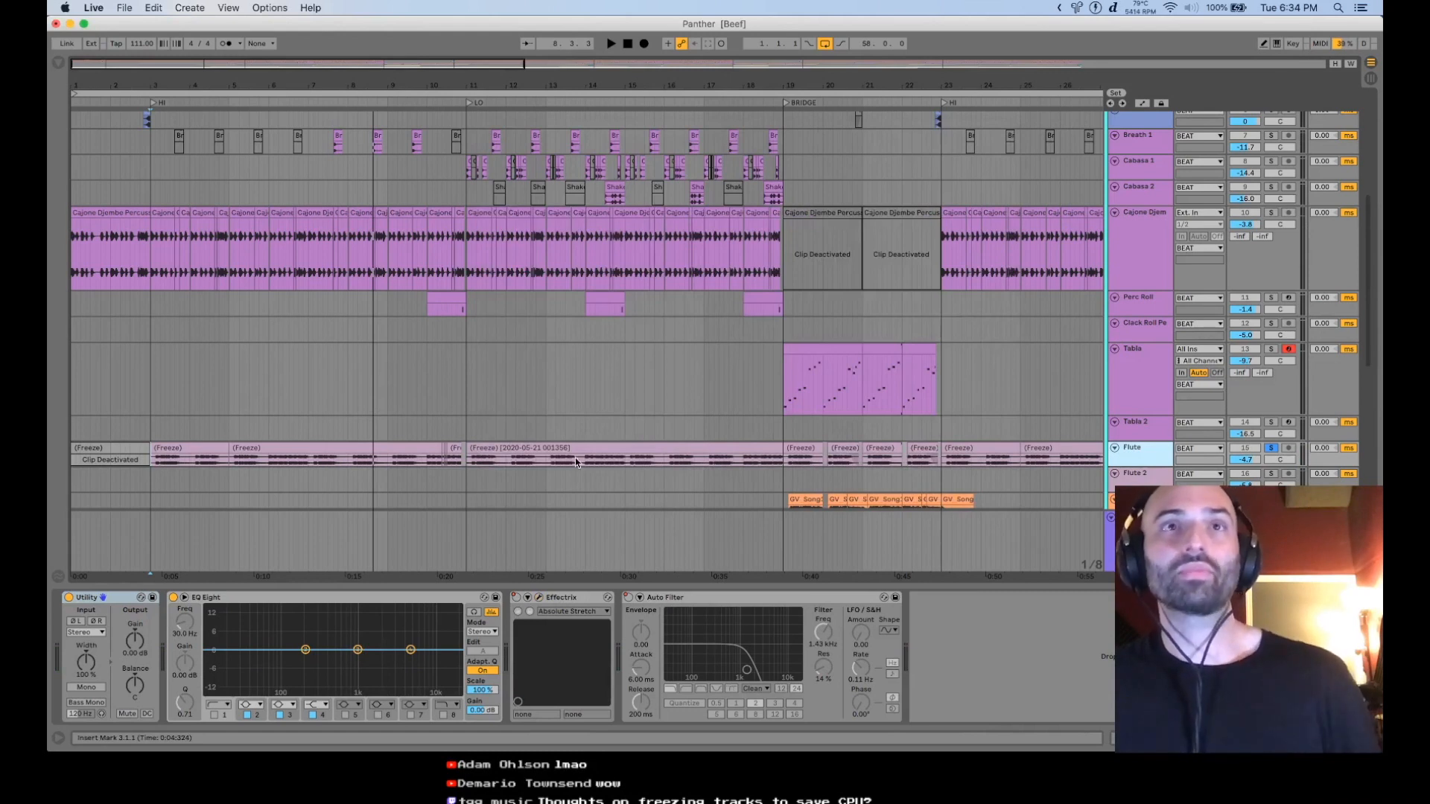
- Play the soloed Flute from the LO start and inspect the transposition in that clip's sample settings
left_click(468, 465)
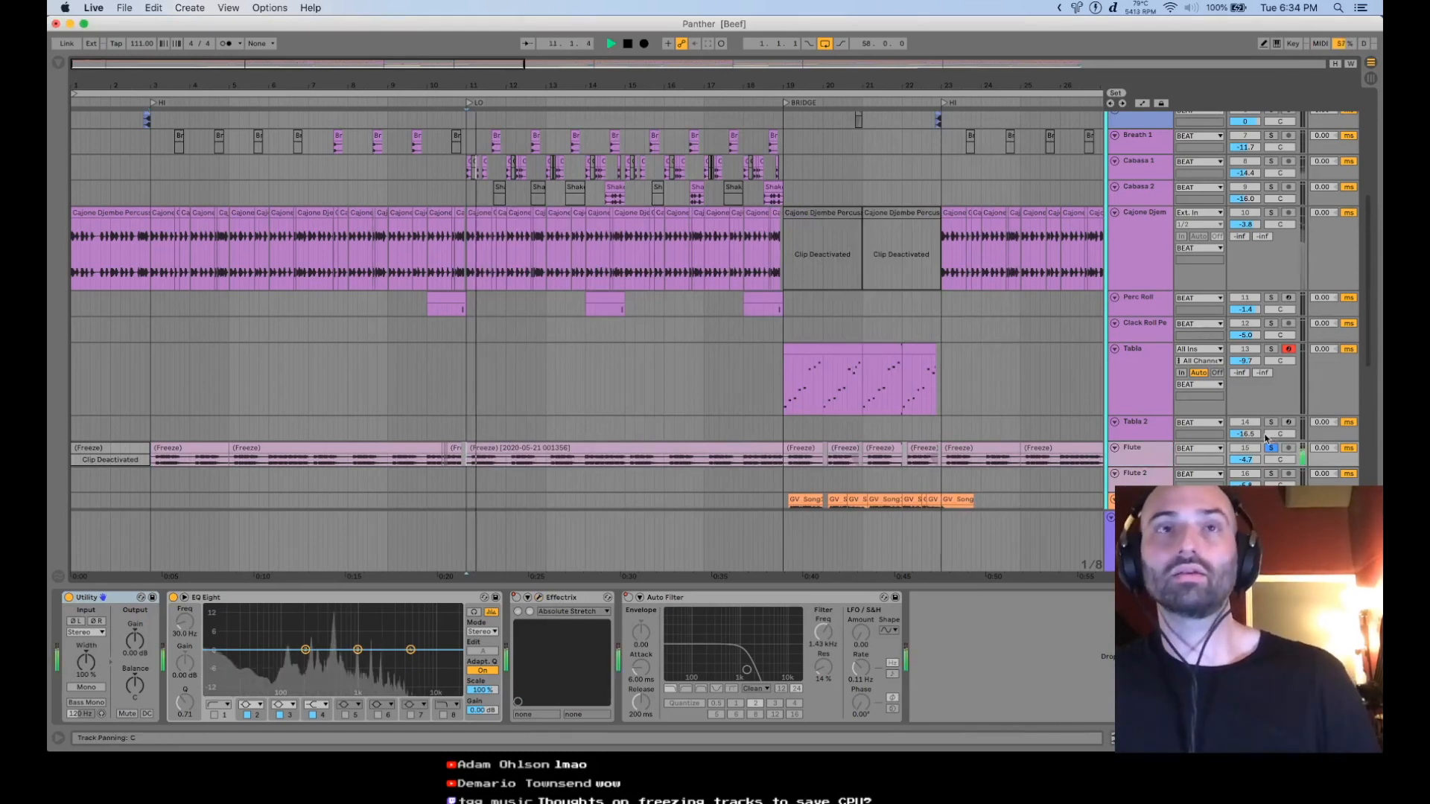
left_click(717, 448)
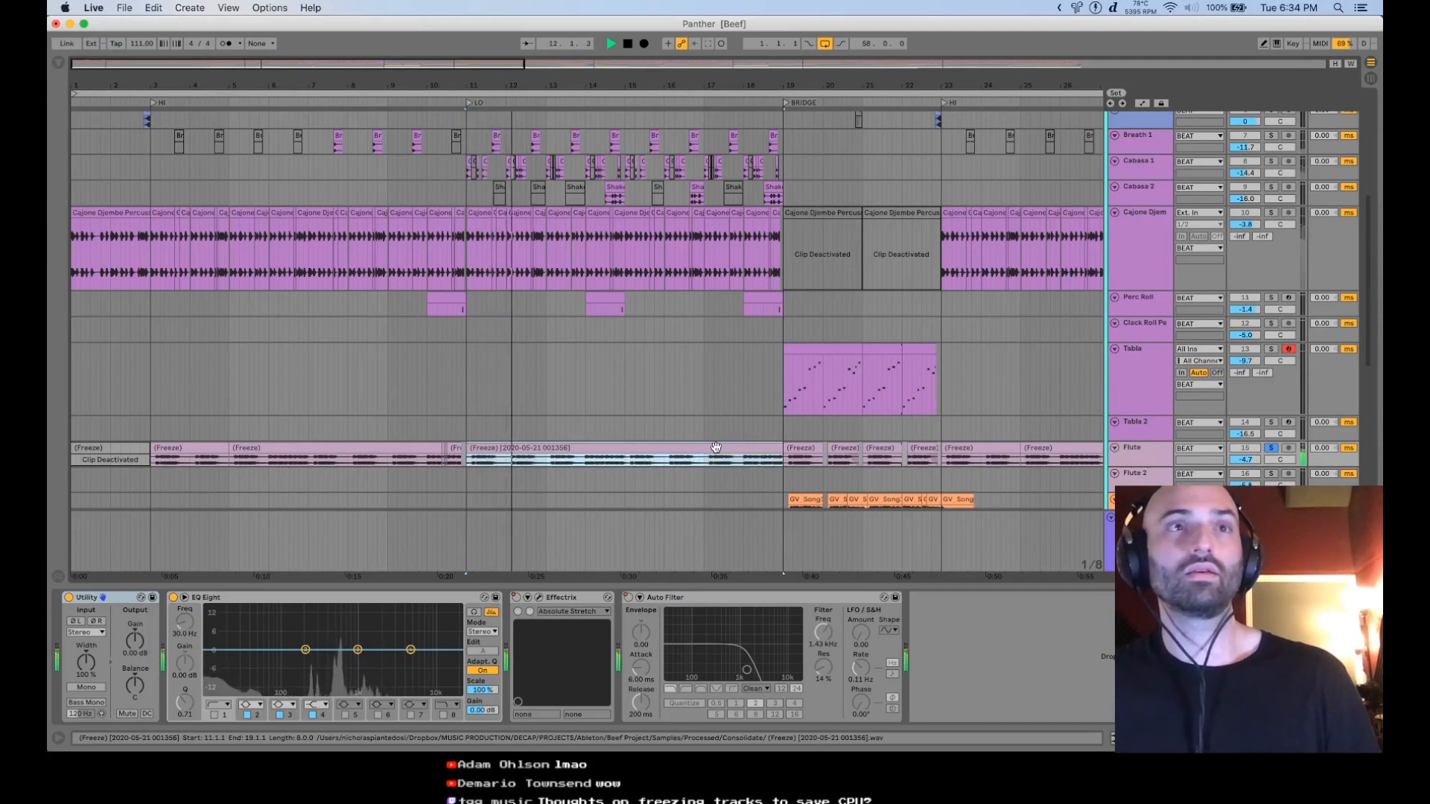
double_click(719, 449)
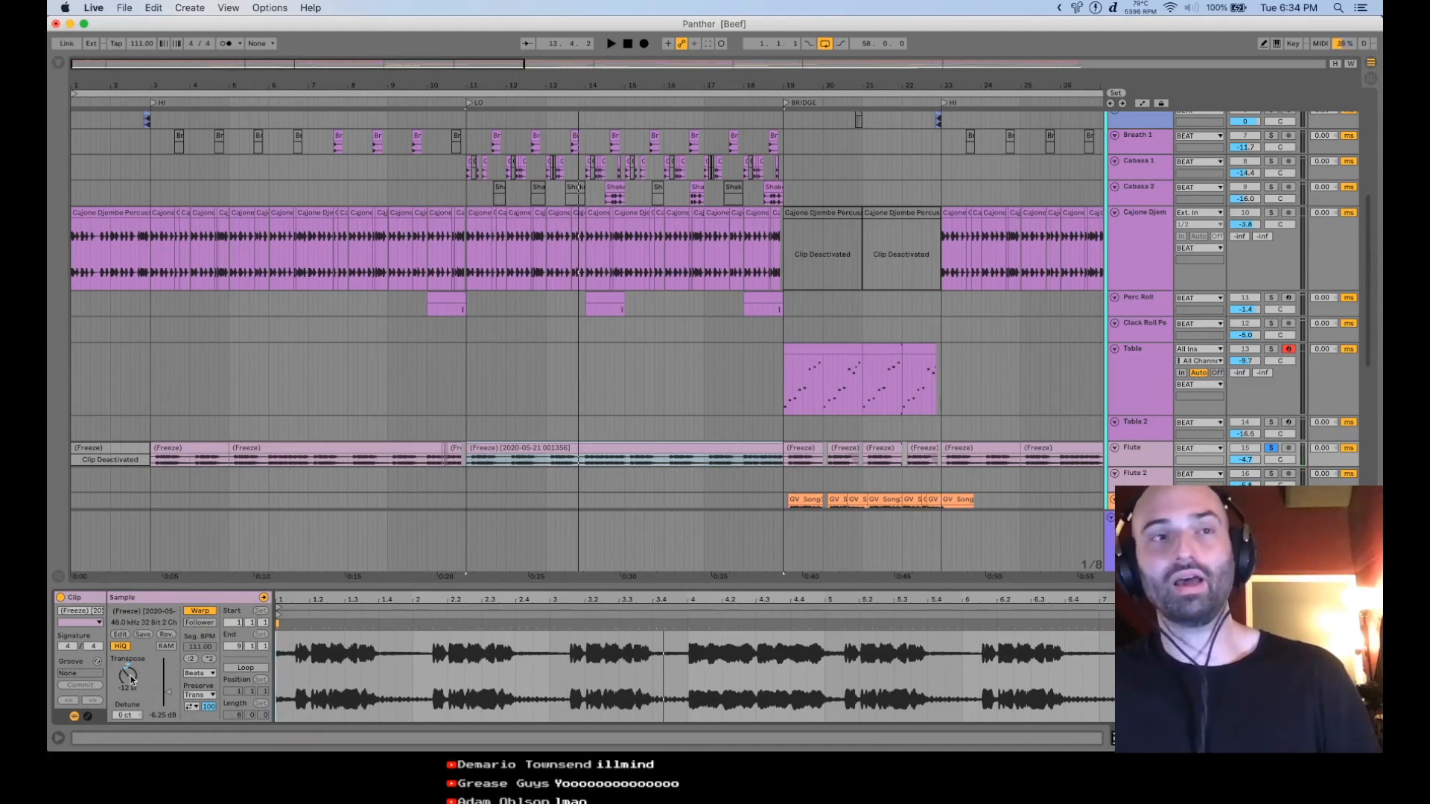
- Clear the Flute's solo and play the full beat from the HI start and from the LO start to hear the flute in context
left_click(1274, 450)
left_click(149, 460)
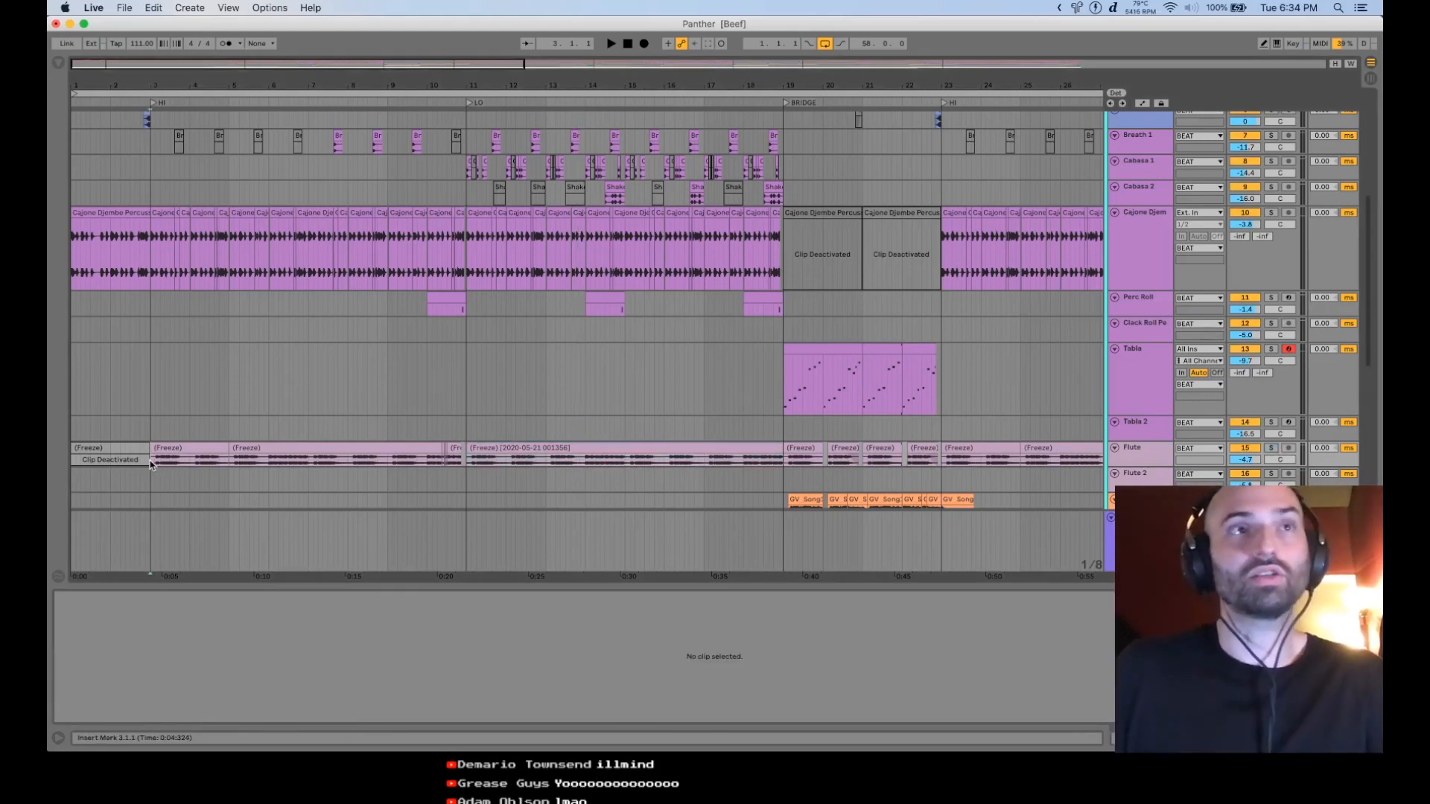
key("space")
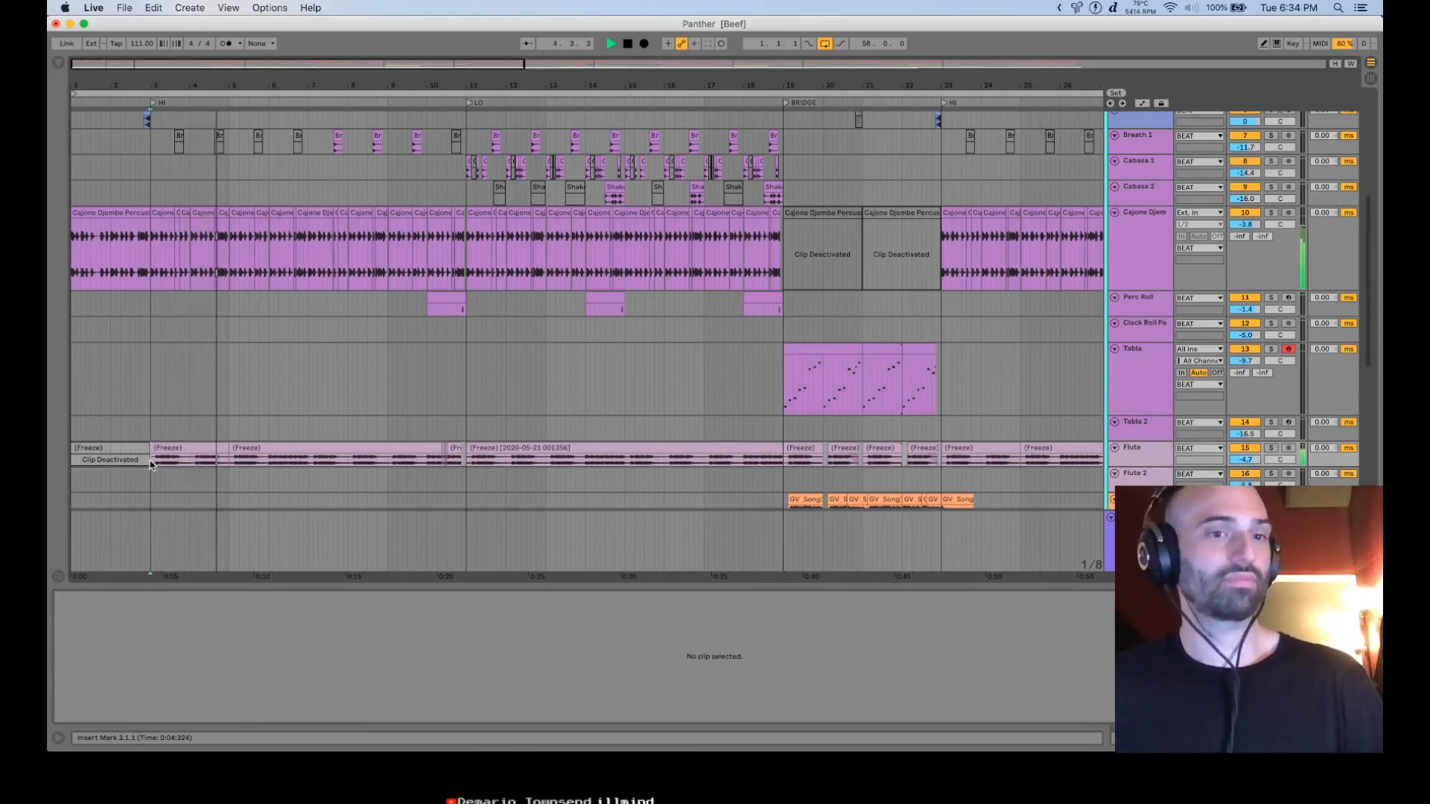
left_click(467, 462)
key("space")
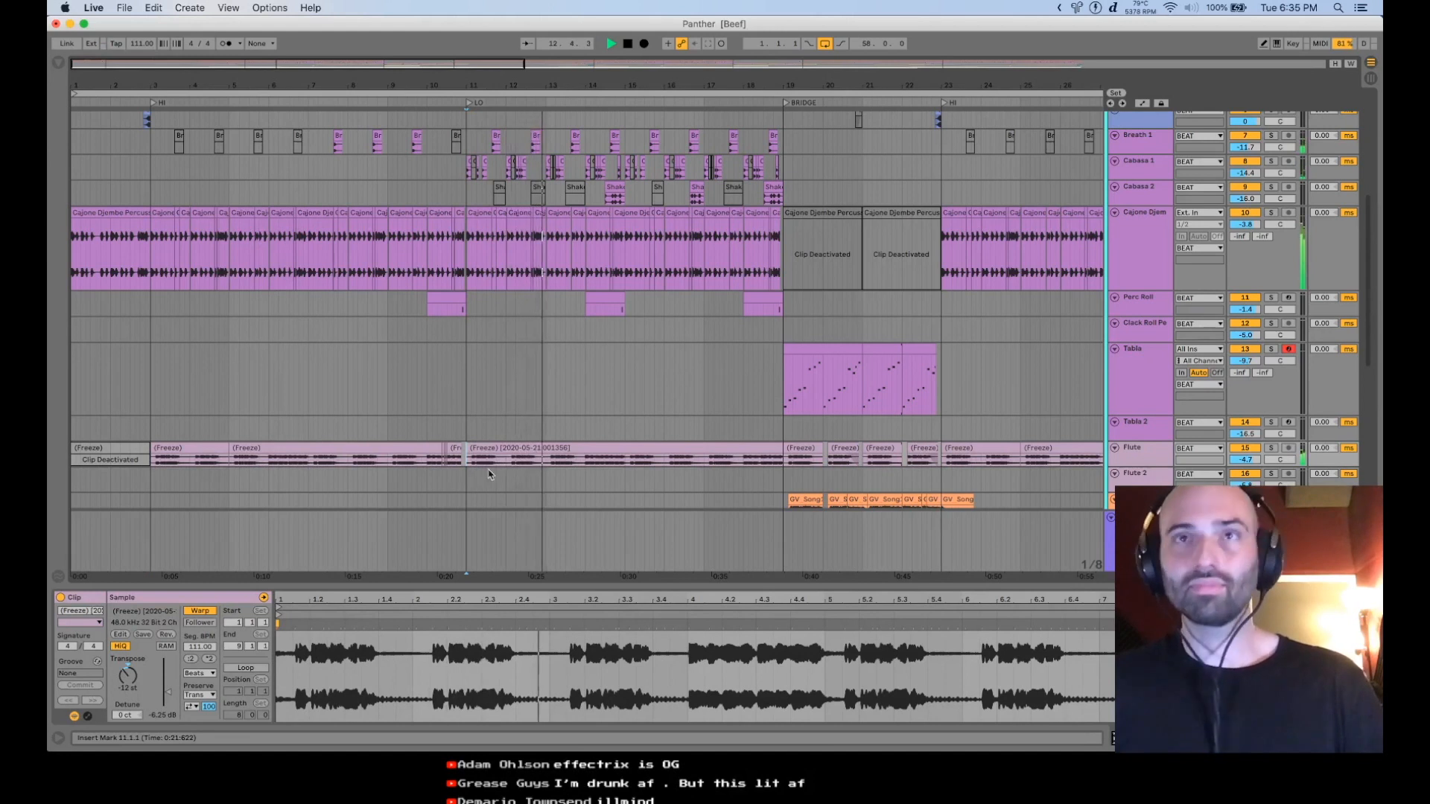
scroll(720, 449, "down", 5)
scroll(714, 430, "right", 3)
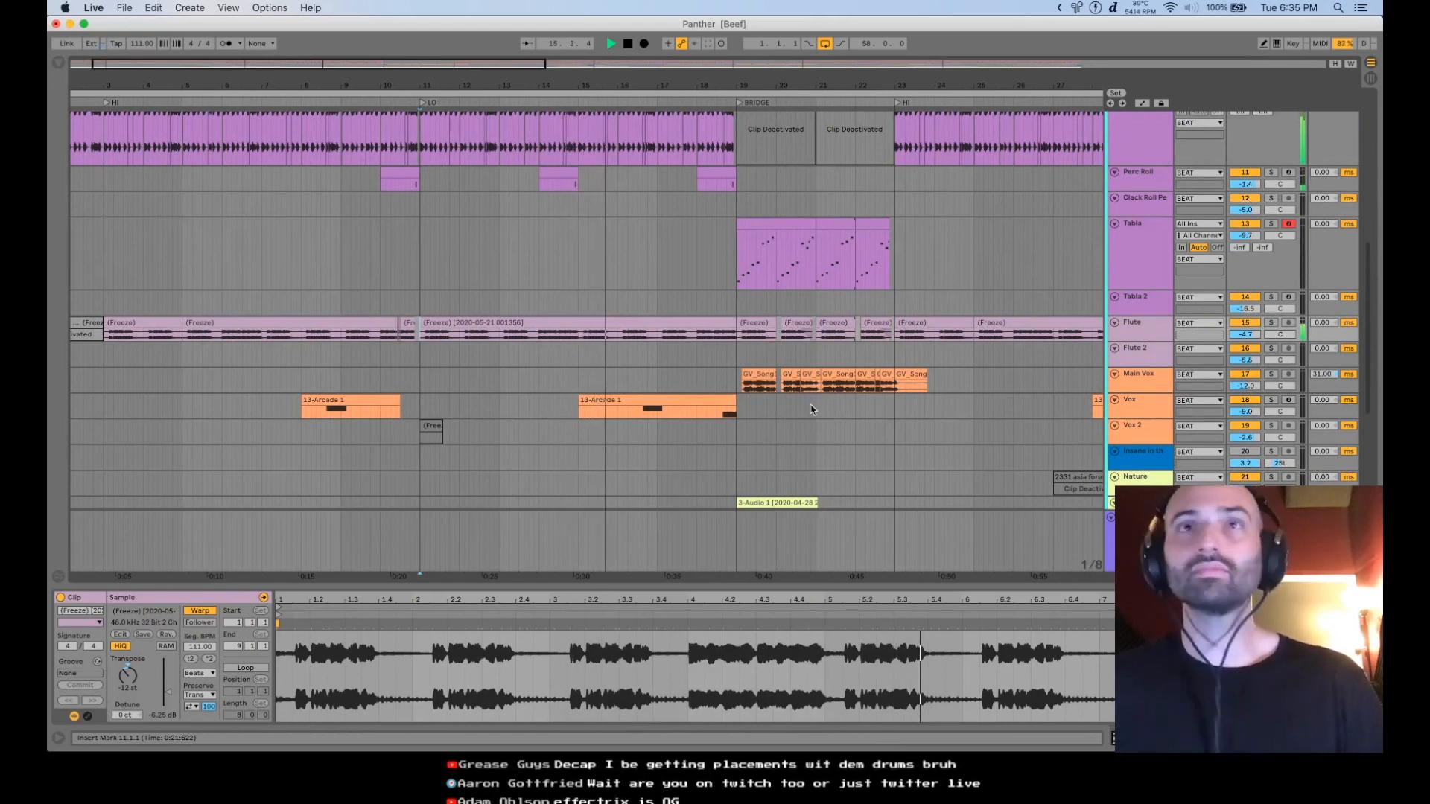
key("space")
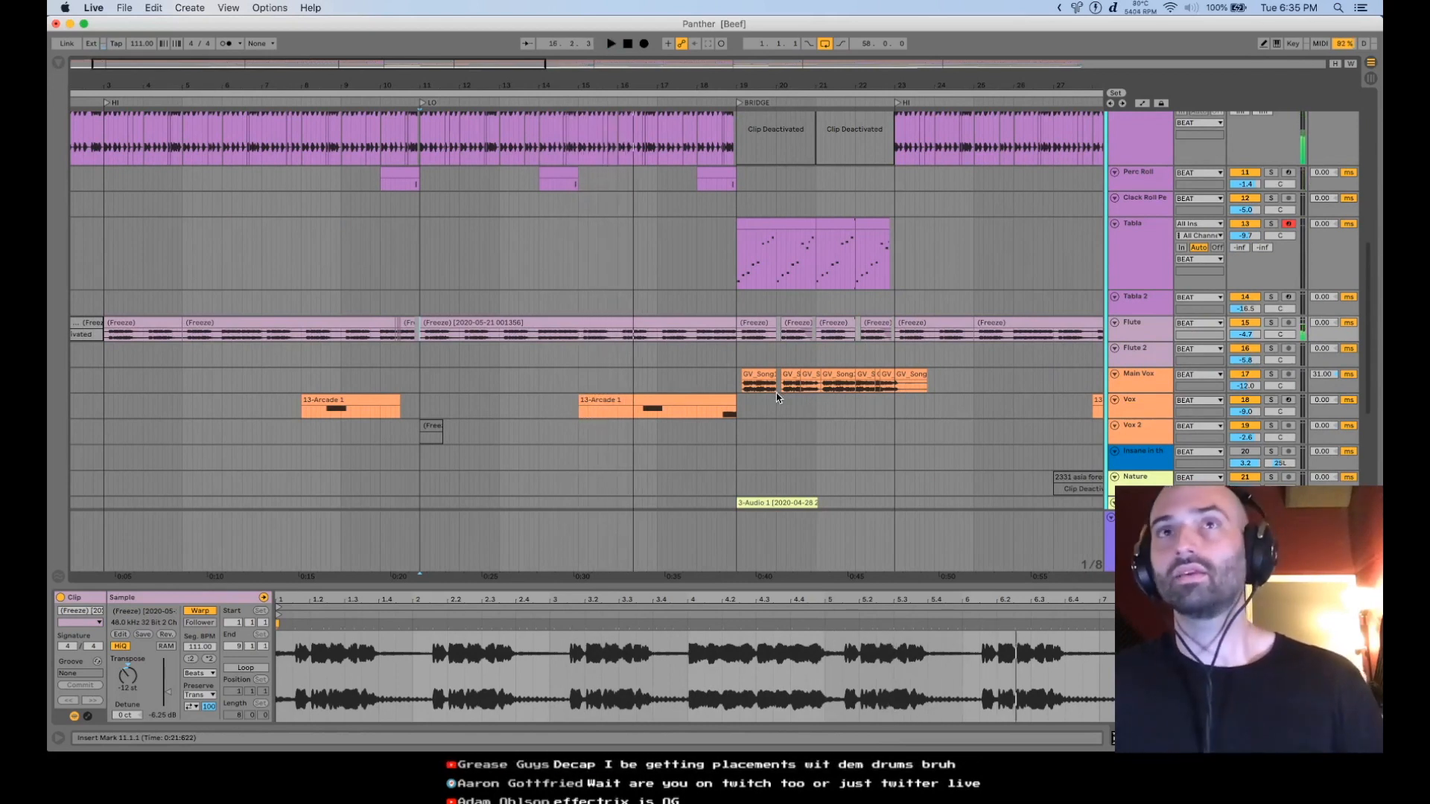
- Play the full mix from the BRIDGE start, including the Tabla, Flute and Main Vox parts
left_click(728, 386)
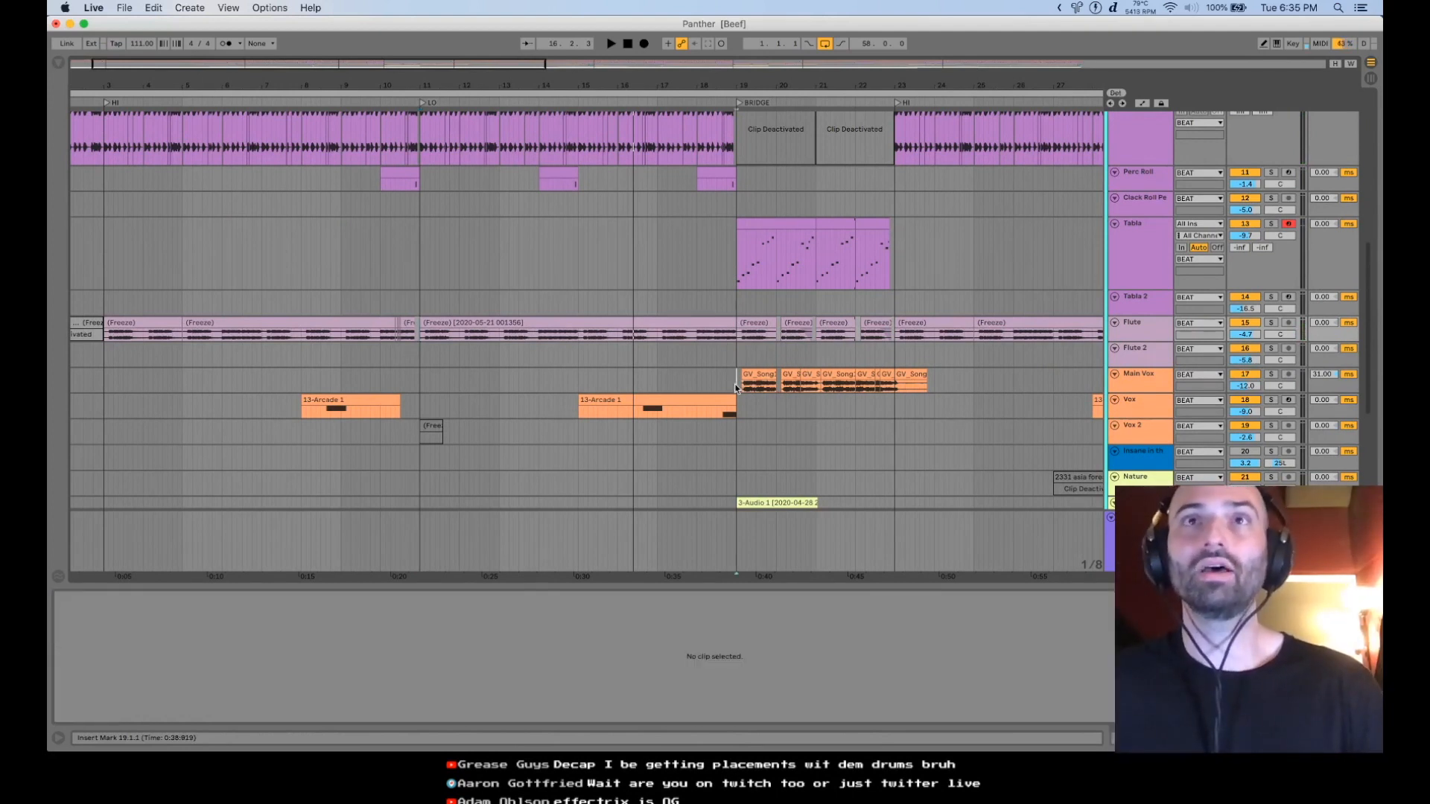
scroll(735, 375, "up", 1)
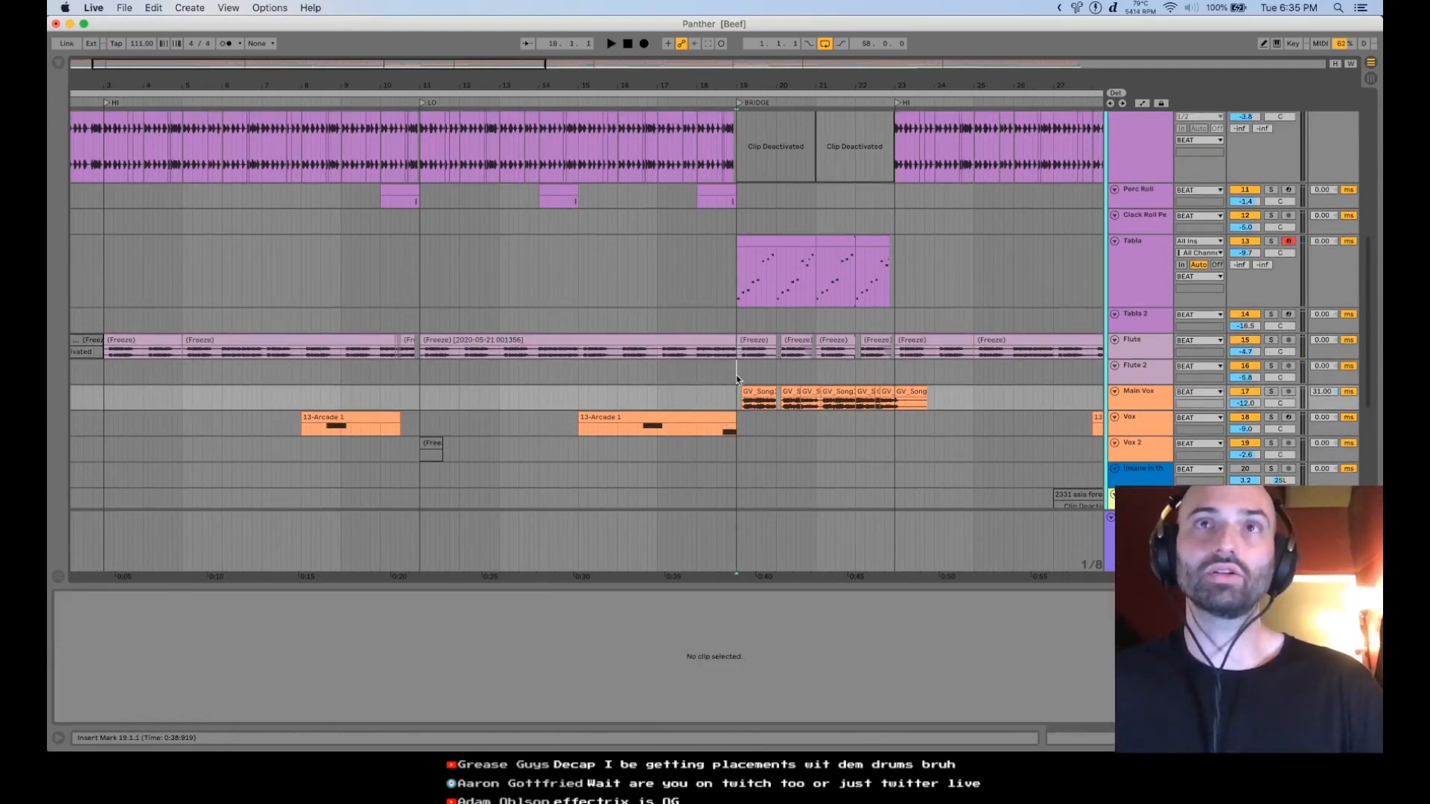
left_click(738, 379)
key("space")
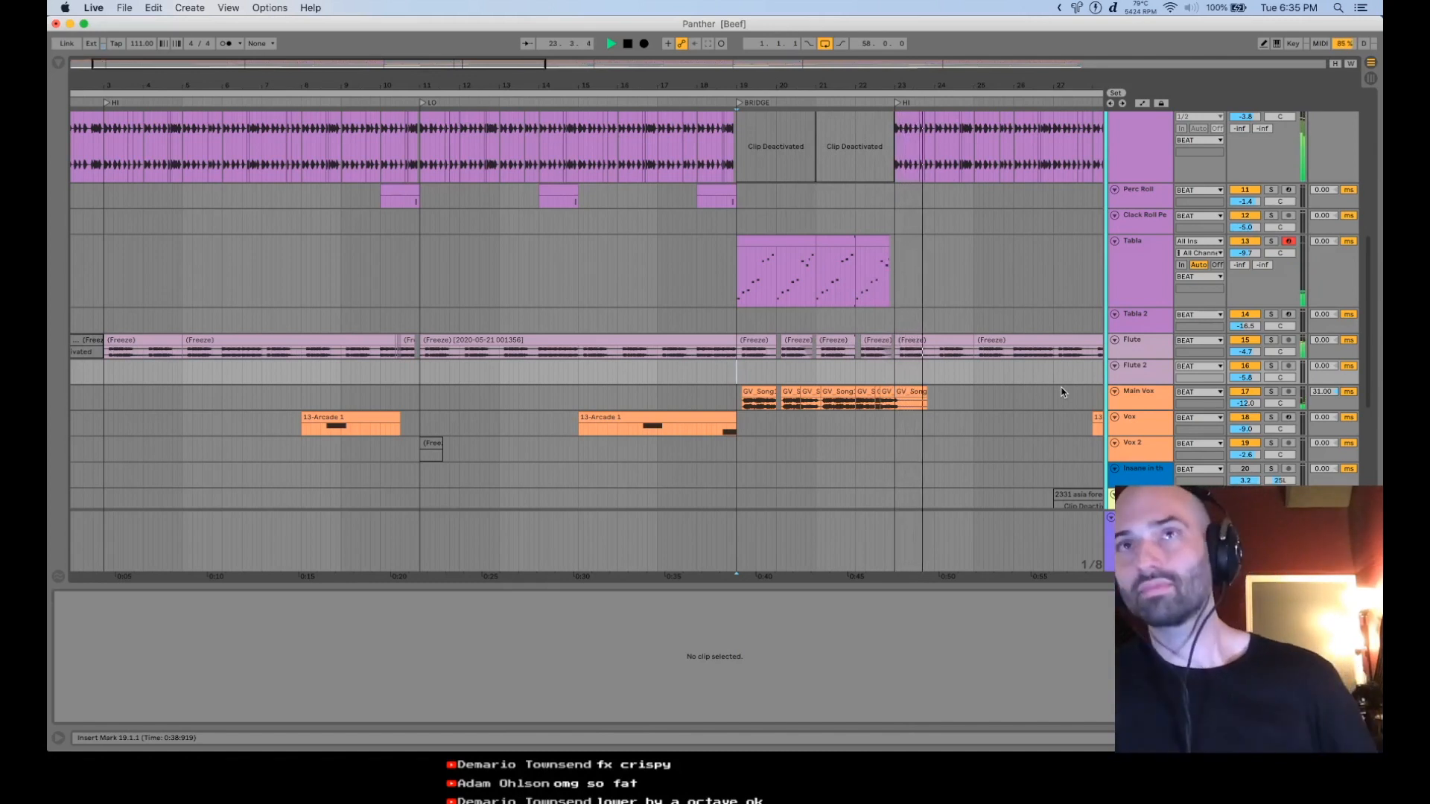
key("space")
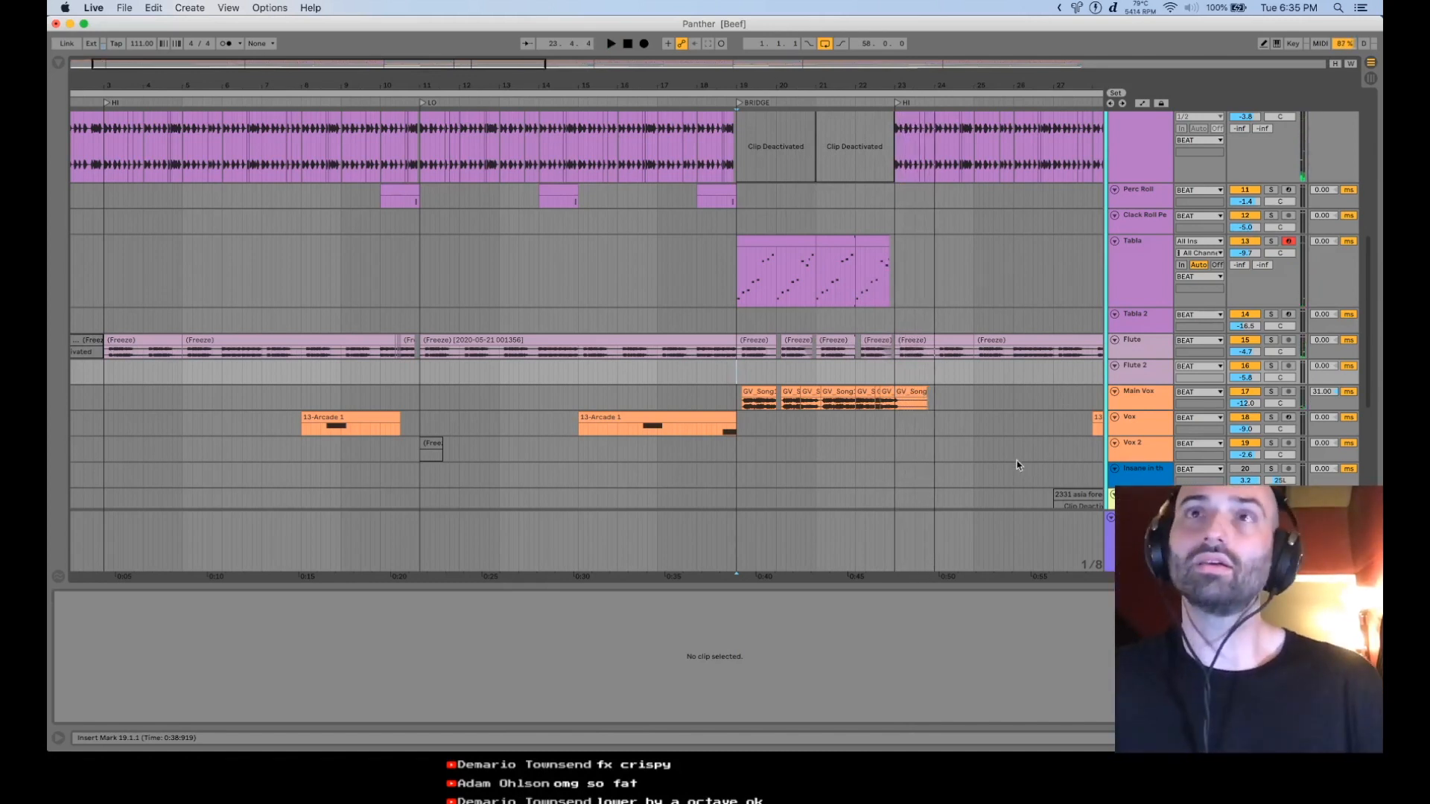
- Activate the blue track below Vox 2, play the beat from just before its clip at the second LO, and deactivate the track again
scroll(991, 455, "down", 1)
scroll(961, 440, "right", 3)
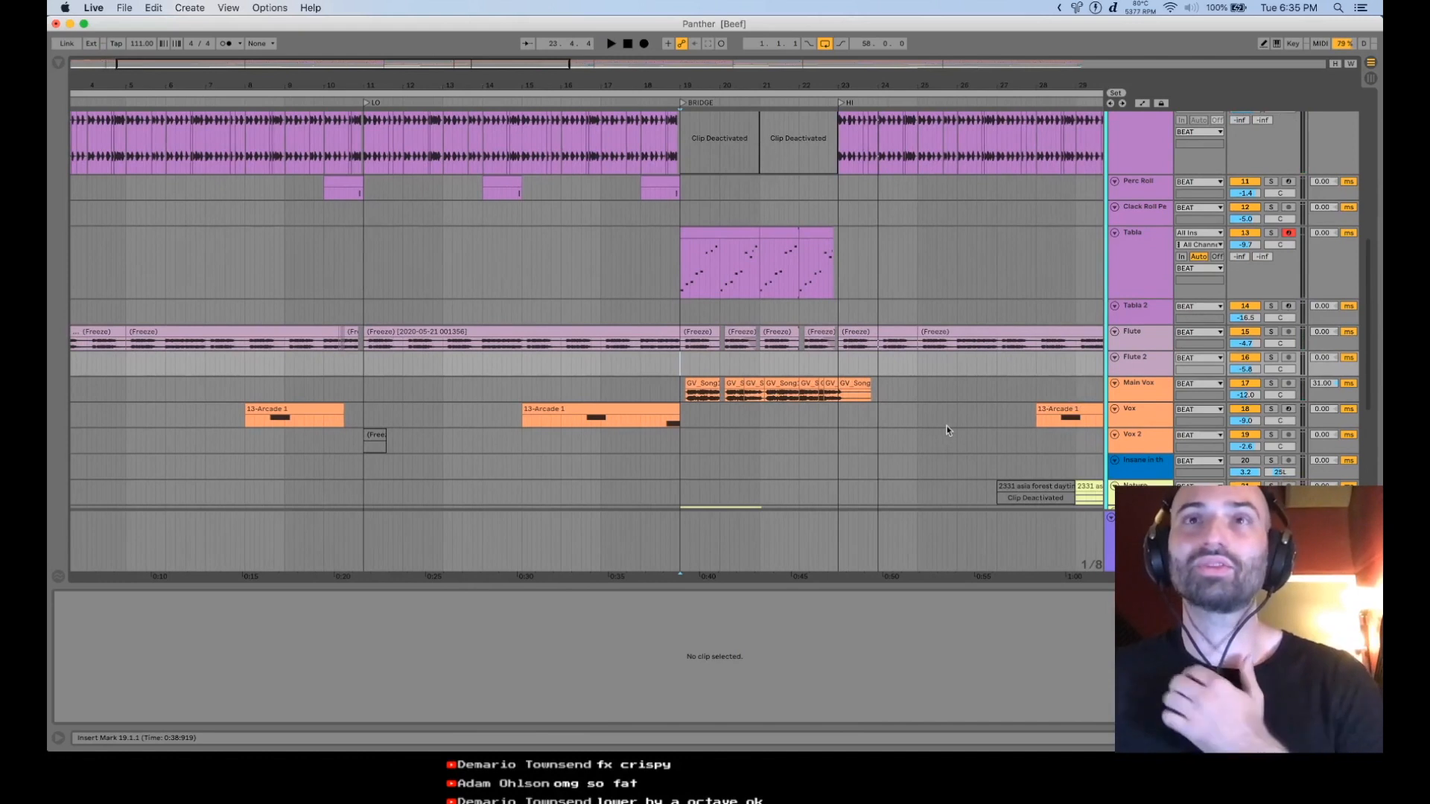
key("minus")
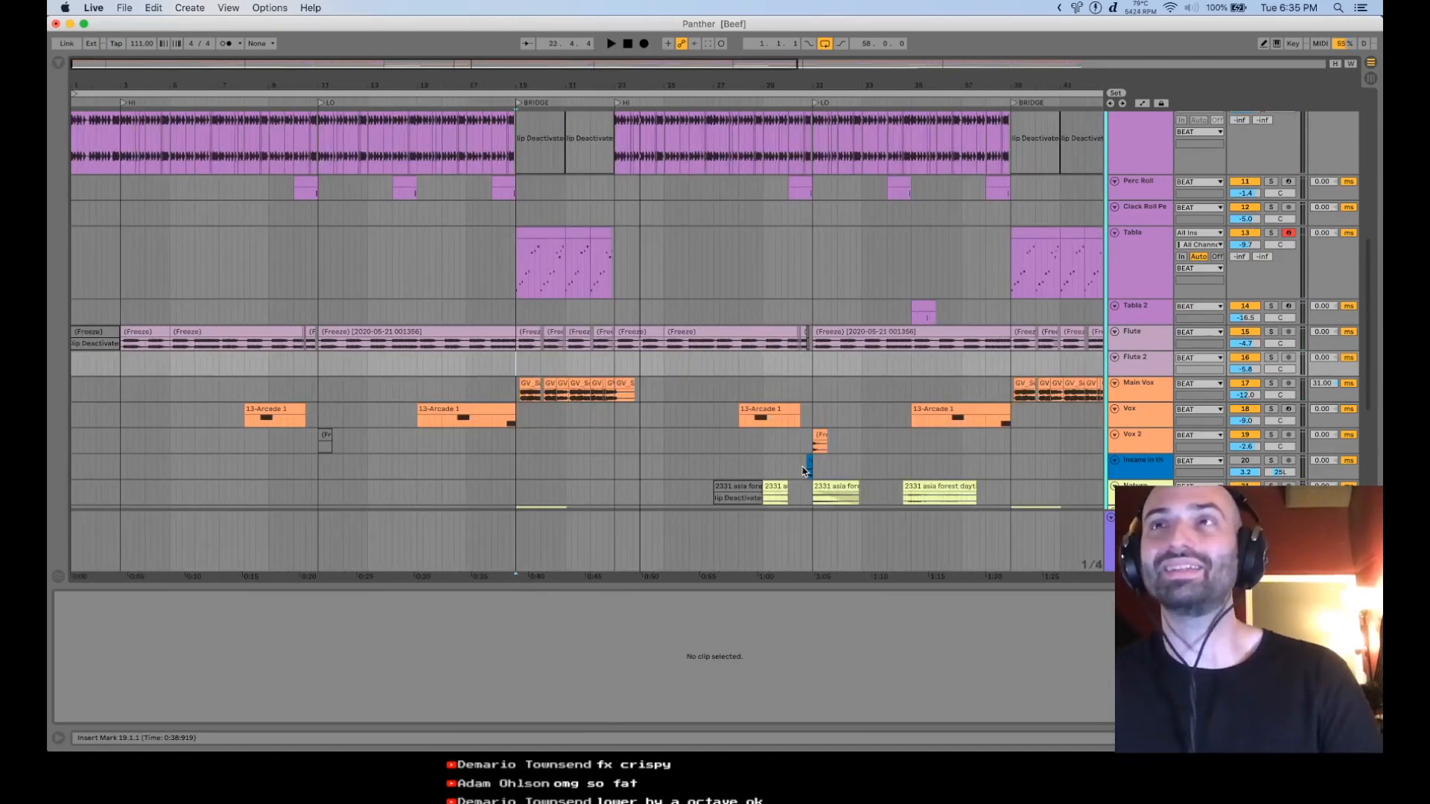
left_click(802, 469)
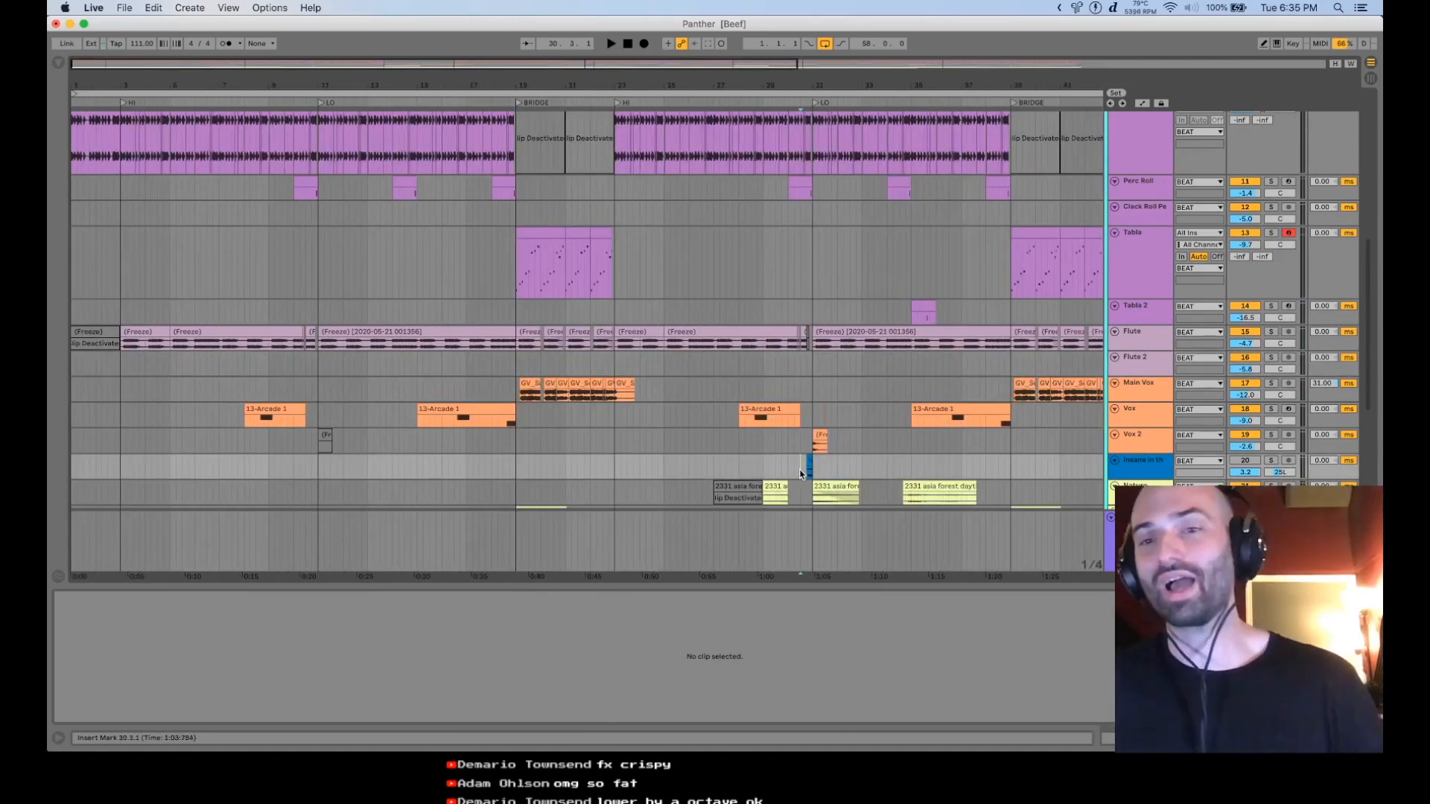
left_click(1245, 461)
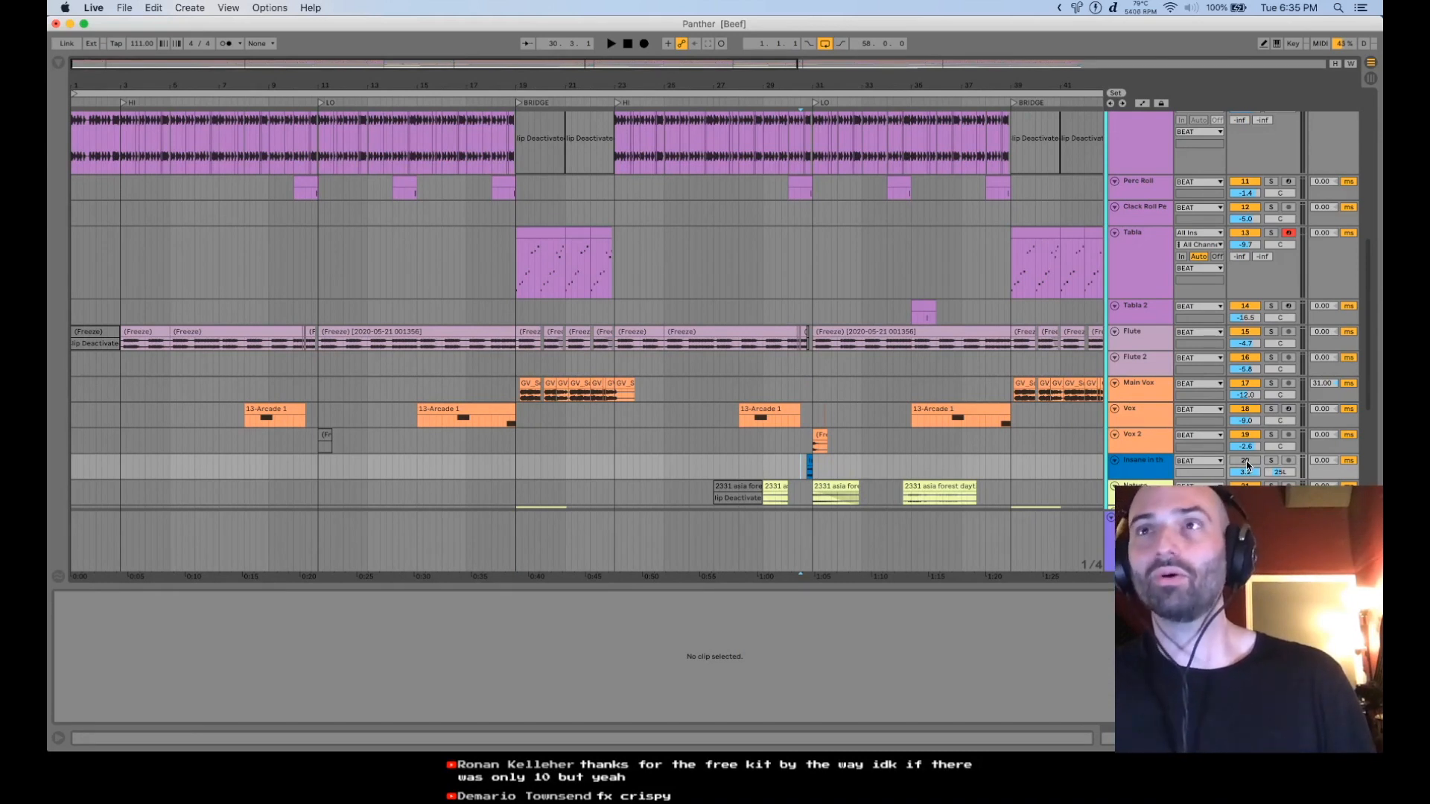
key("space")
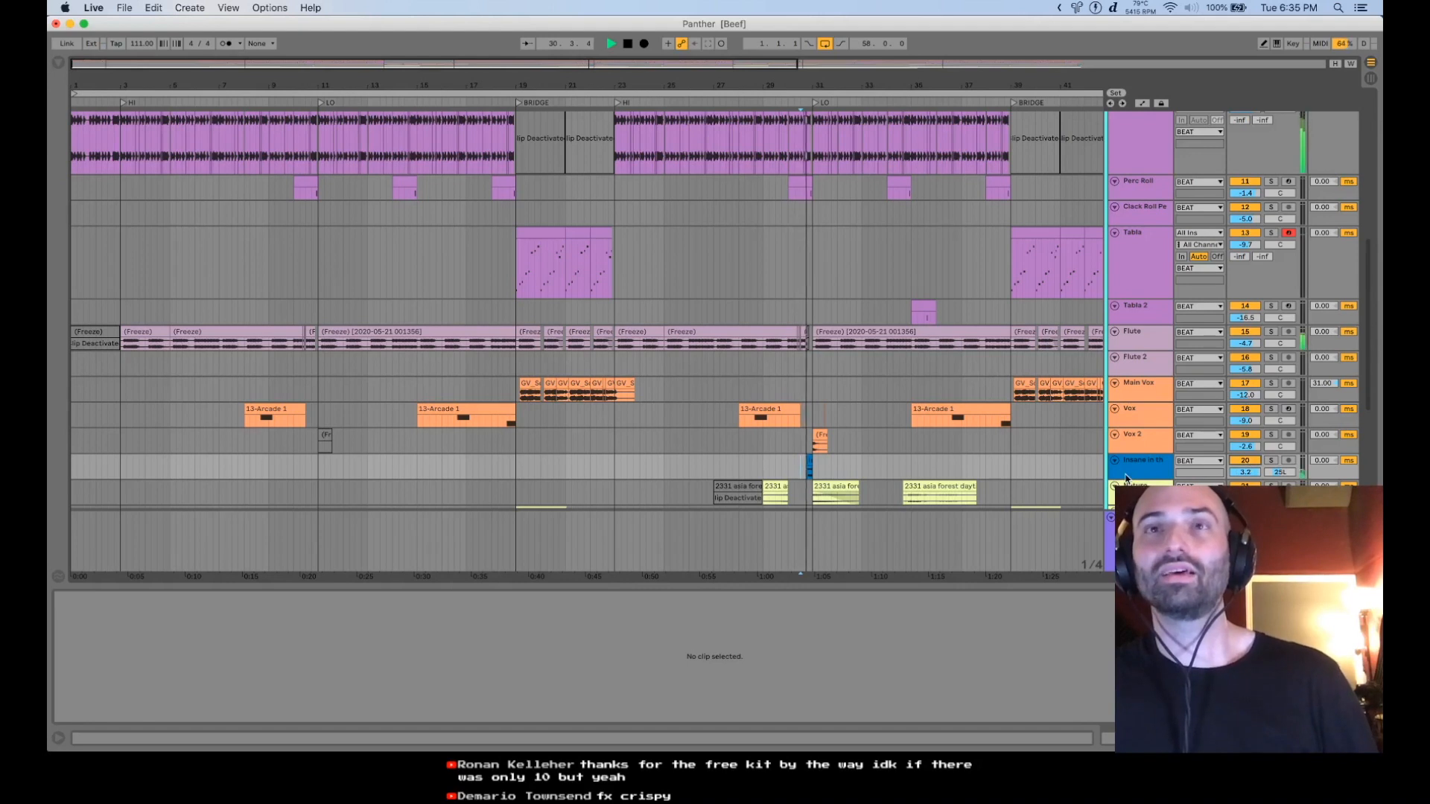
left_click(1259, 461)
key("space")
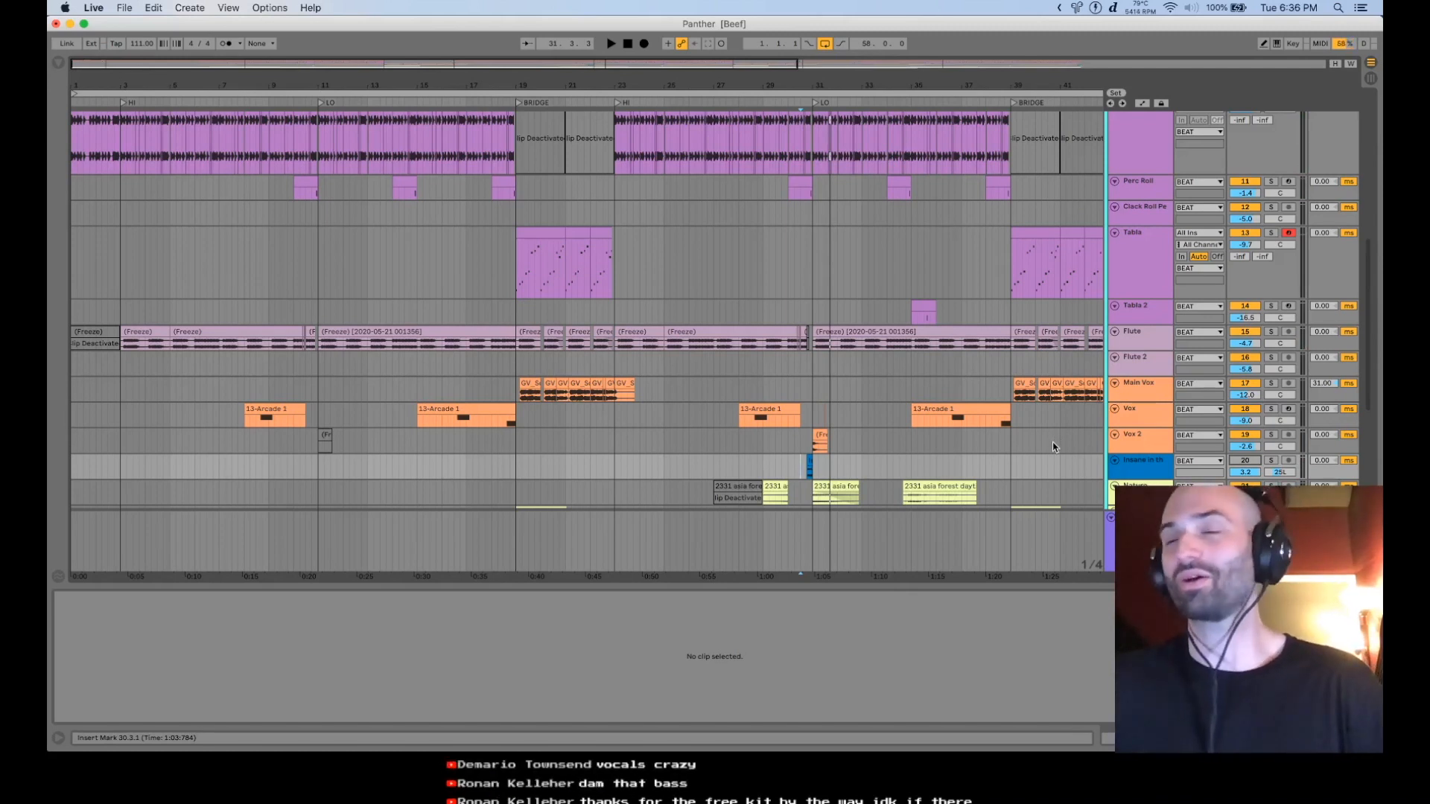
- Inspect the sample of the blue track's clip, and play the soloed Nature track from its clip at the second LO
left_click(810, 474)
scroll(797, 449, "down", 2)
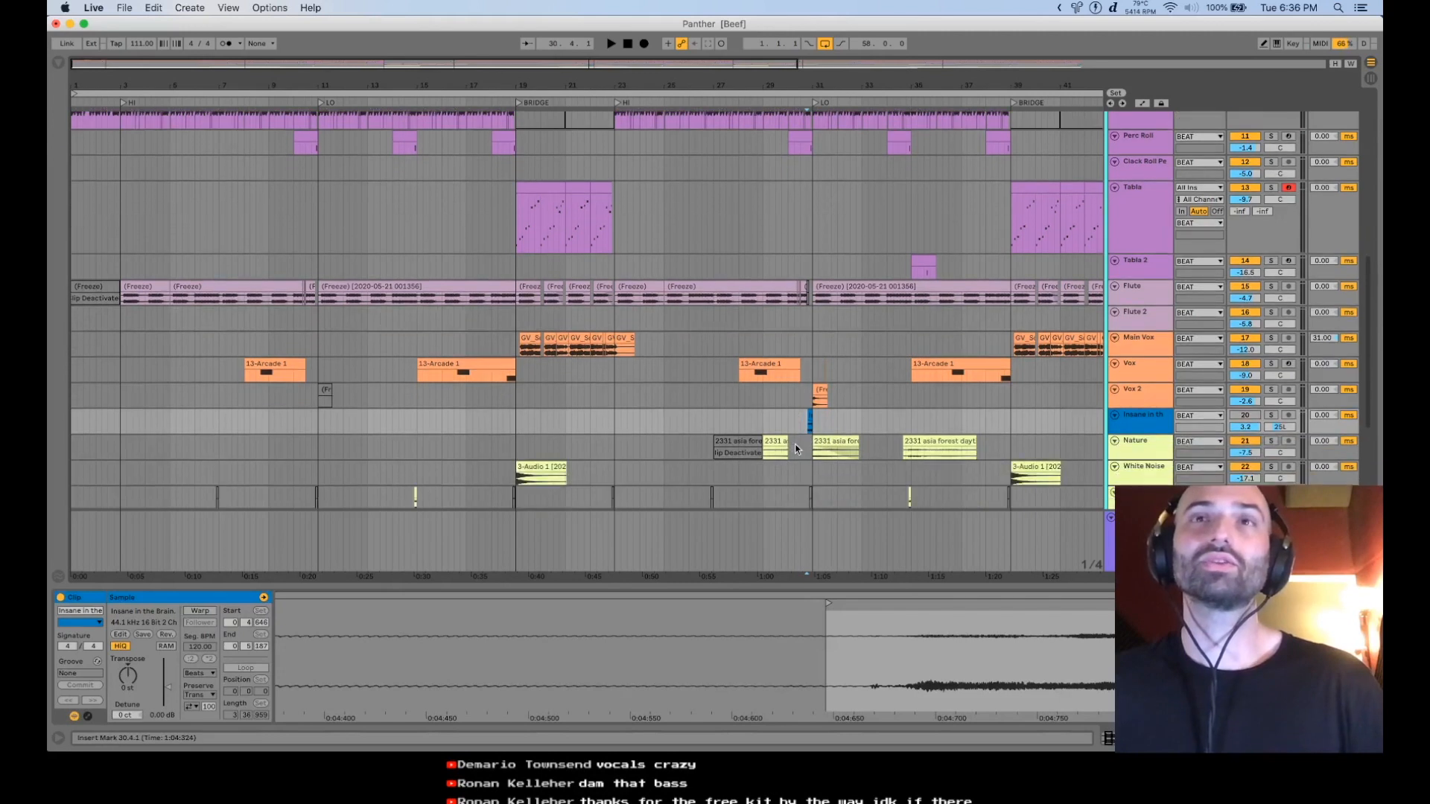
left_click(1245, 430)
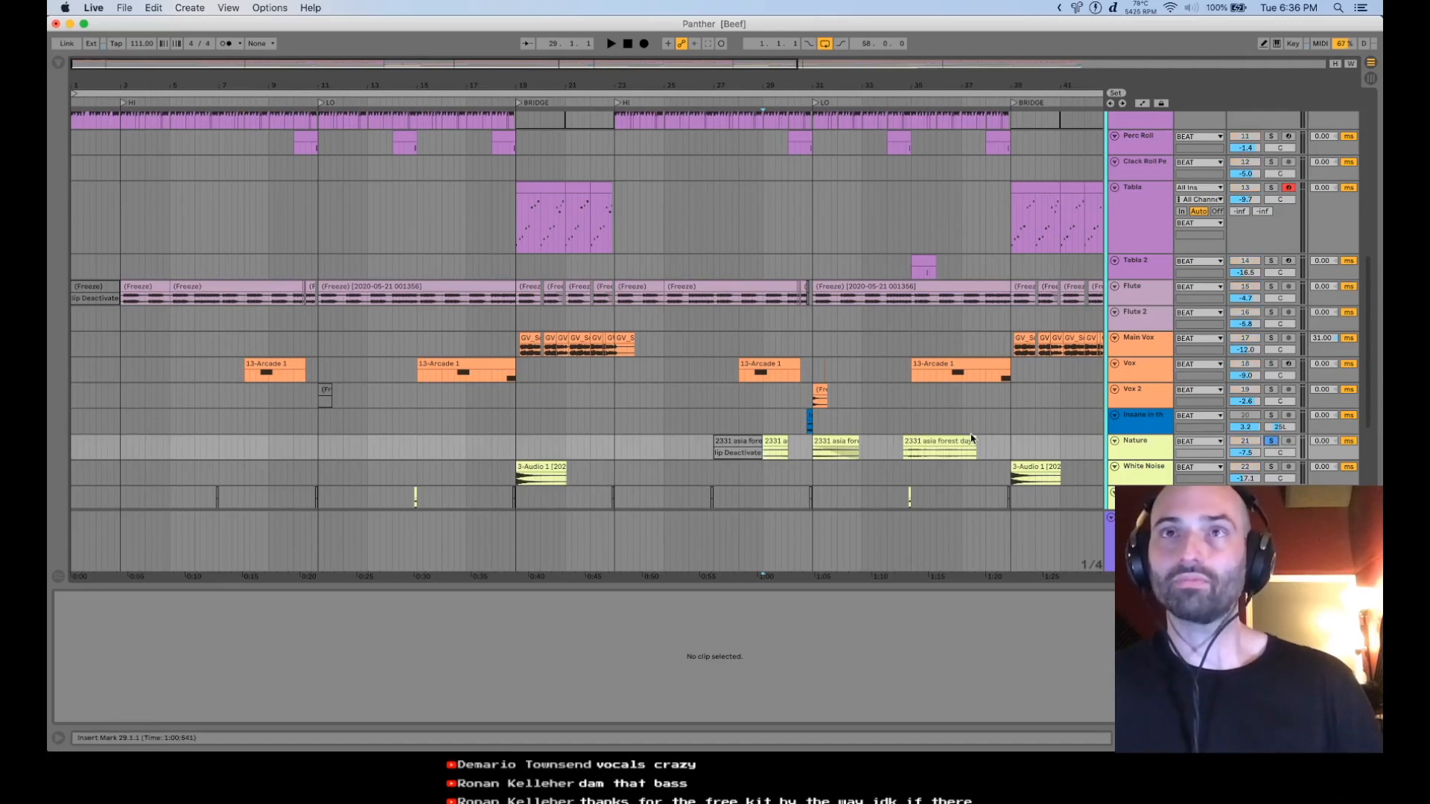
left_click(815, 456)
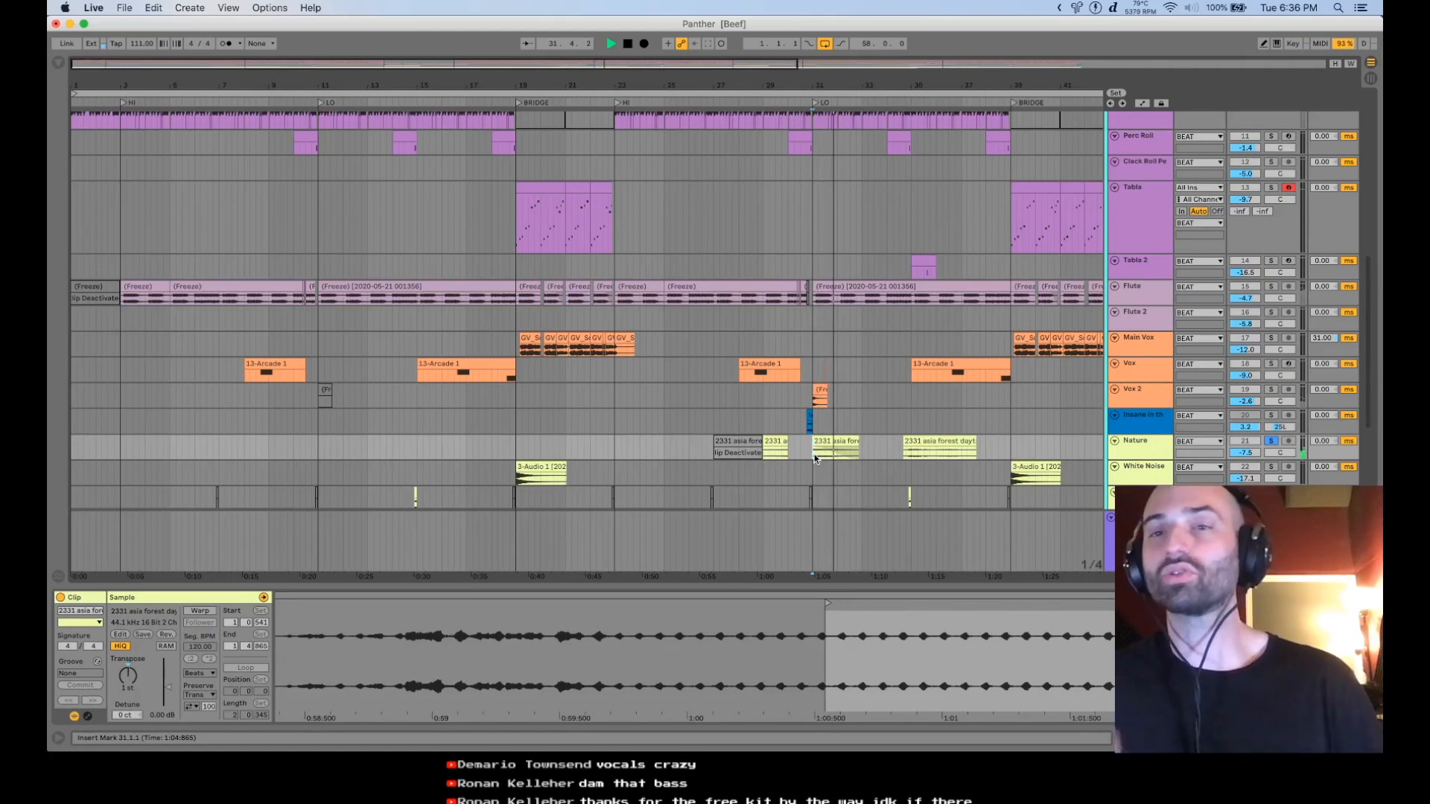
- Play the next Nature clip, in the middle of the second LO section, soloed and again in the full mix
left_click(907, 456)
key("space")
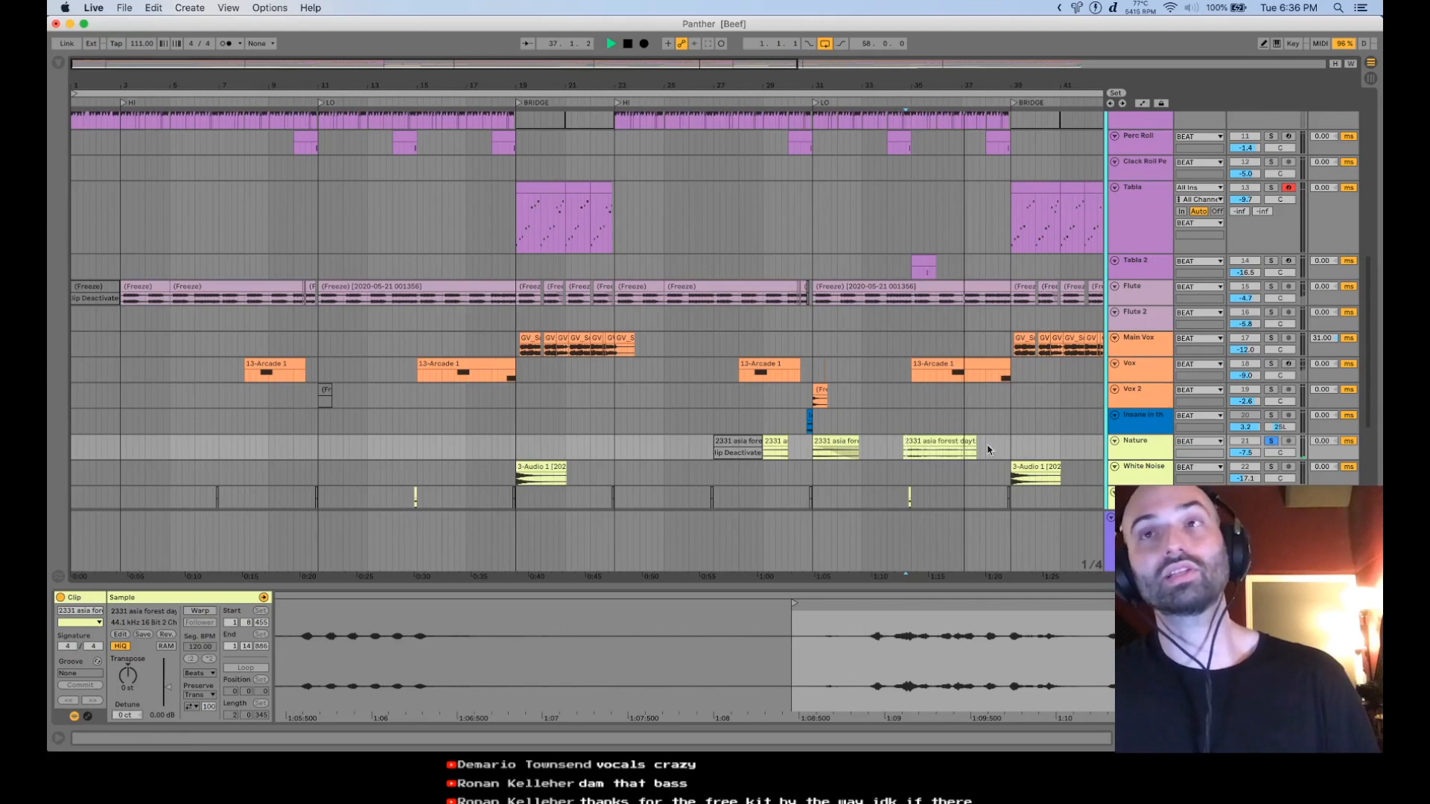
key("space")
left_click(901, 449)
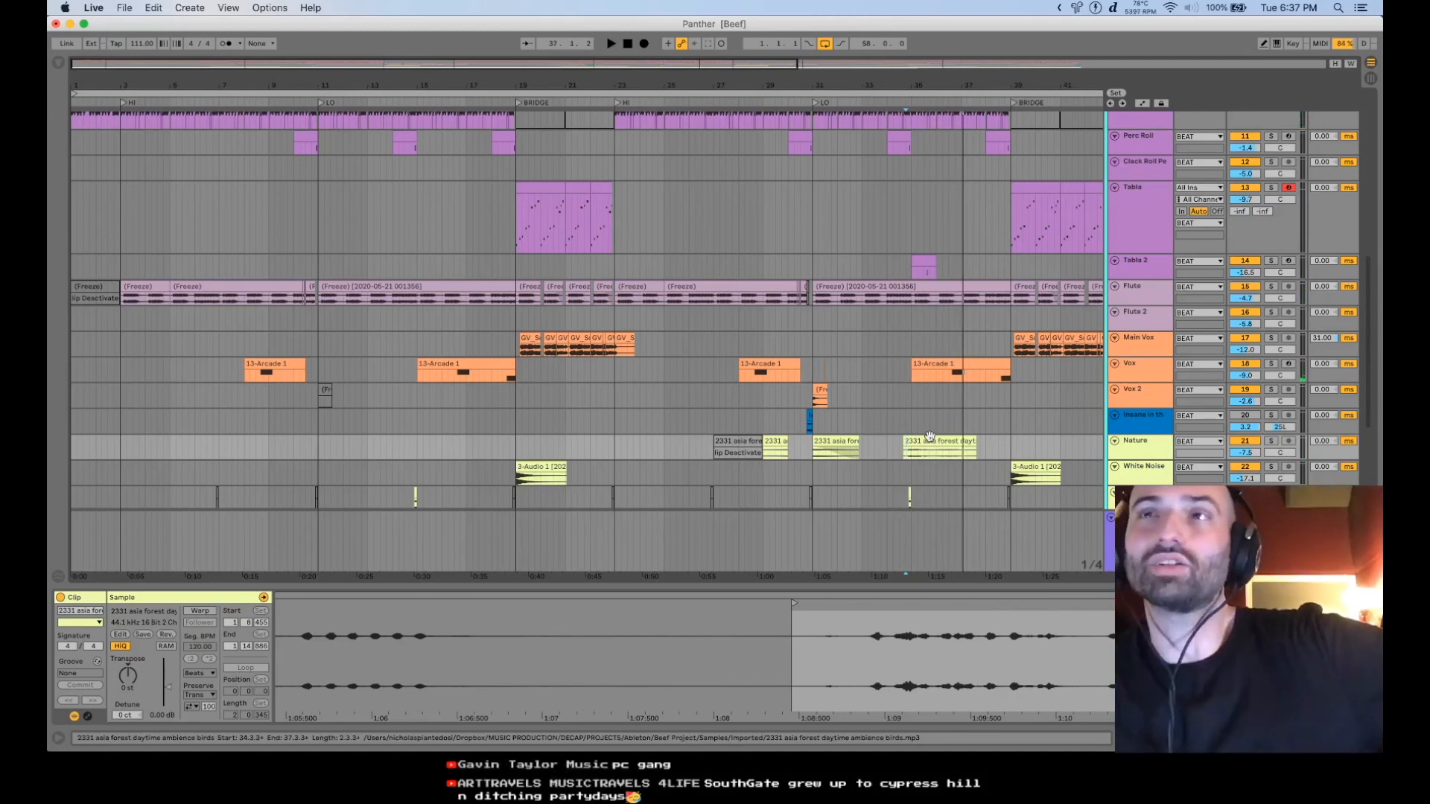
- Play the White Noise clip at the second BRIDGE start in the full mix
left_click(1016, 477)
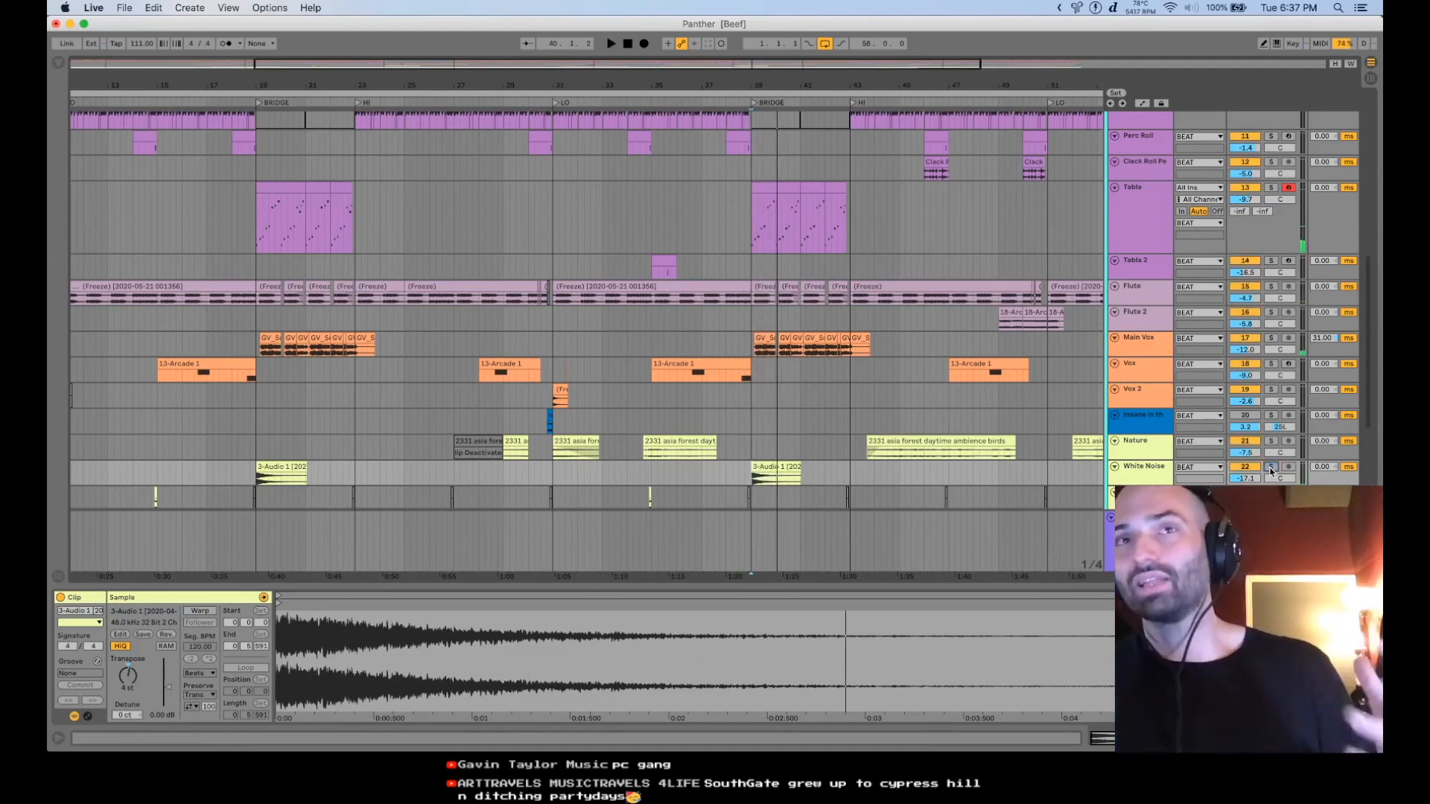
key("space")
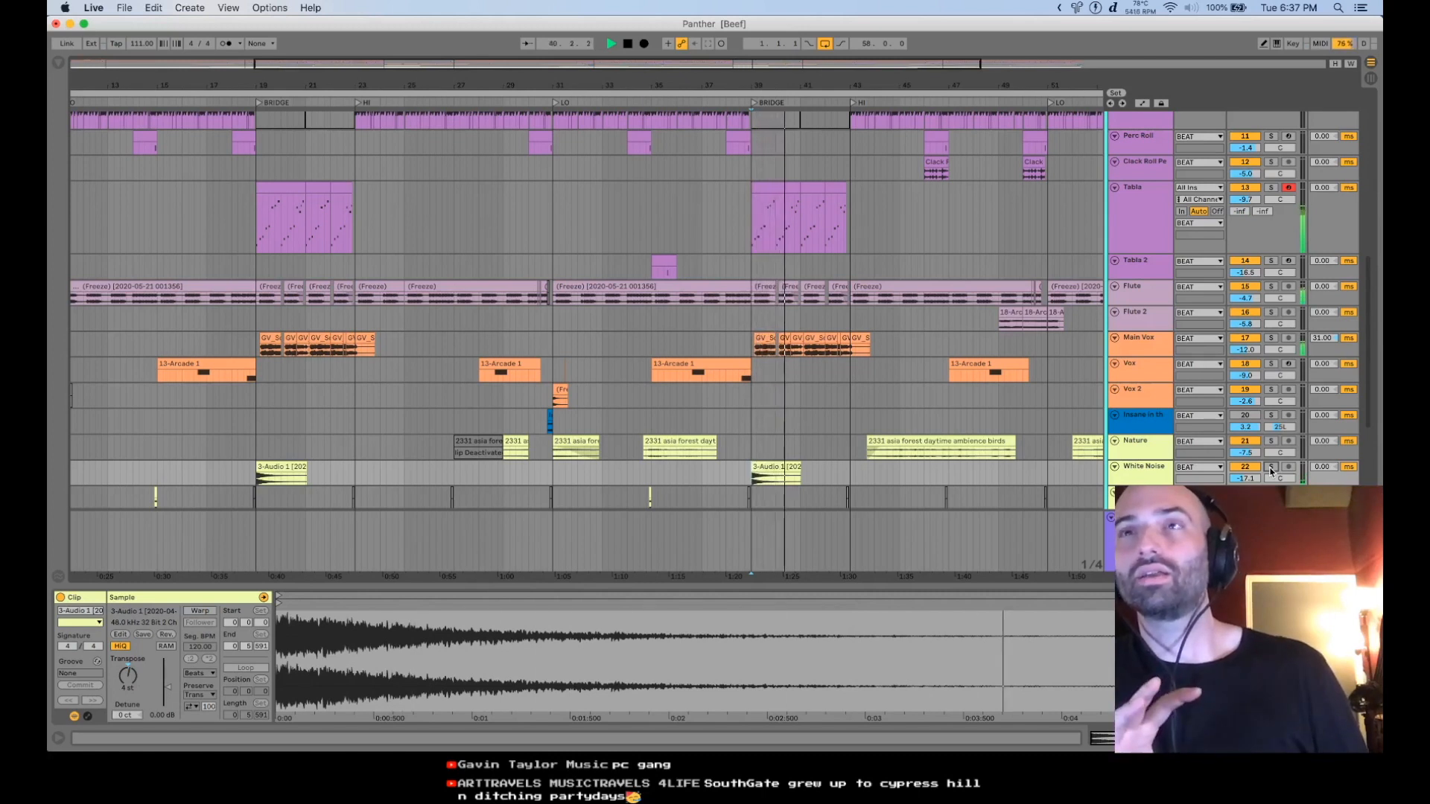
key("space")
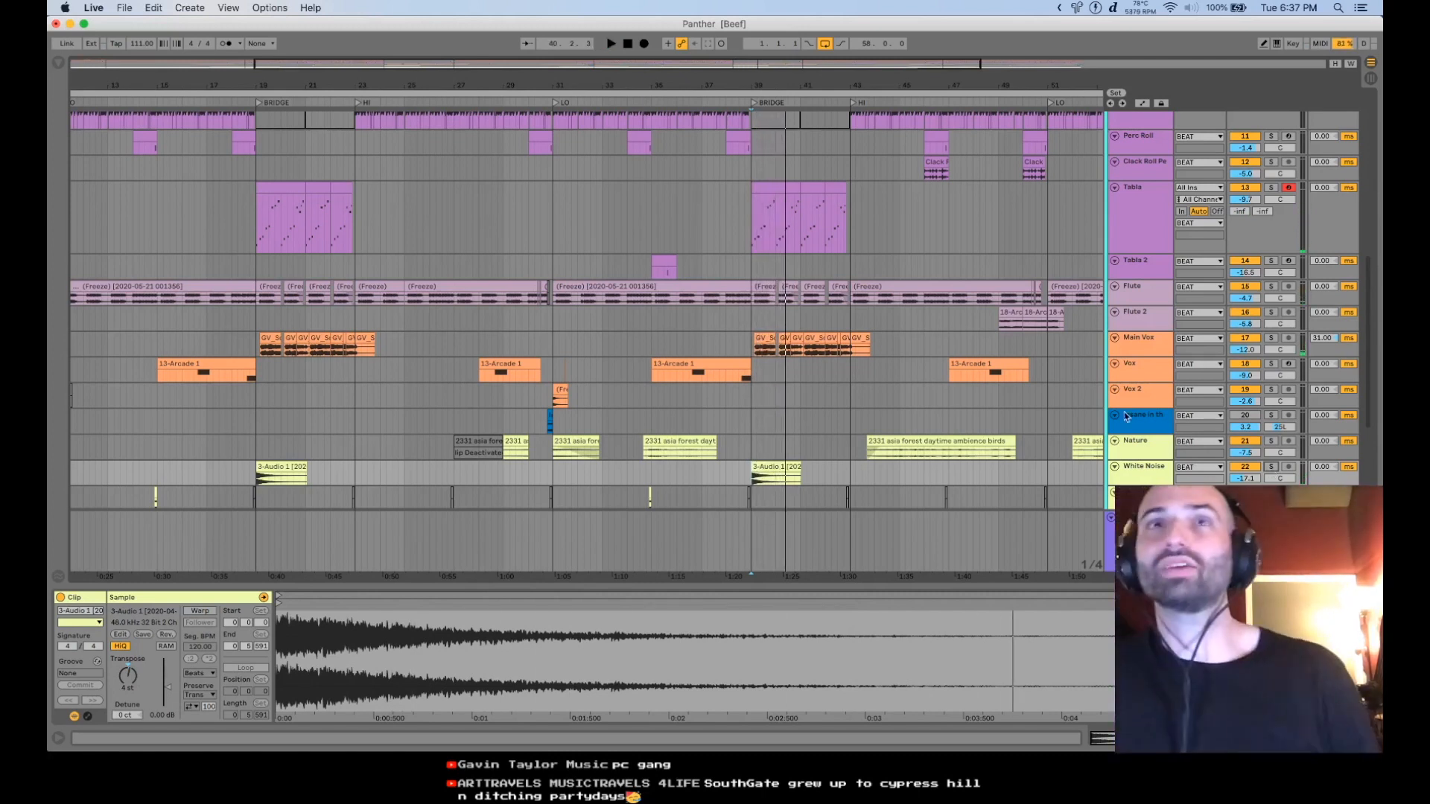
- Check the Hey Chant clip in the second LO section and inspect the track's effects, including SketchCassette and the Ozone 9 Imager settings
scroll(718, 475, "down", 5)
left_click(647, 410)
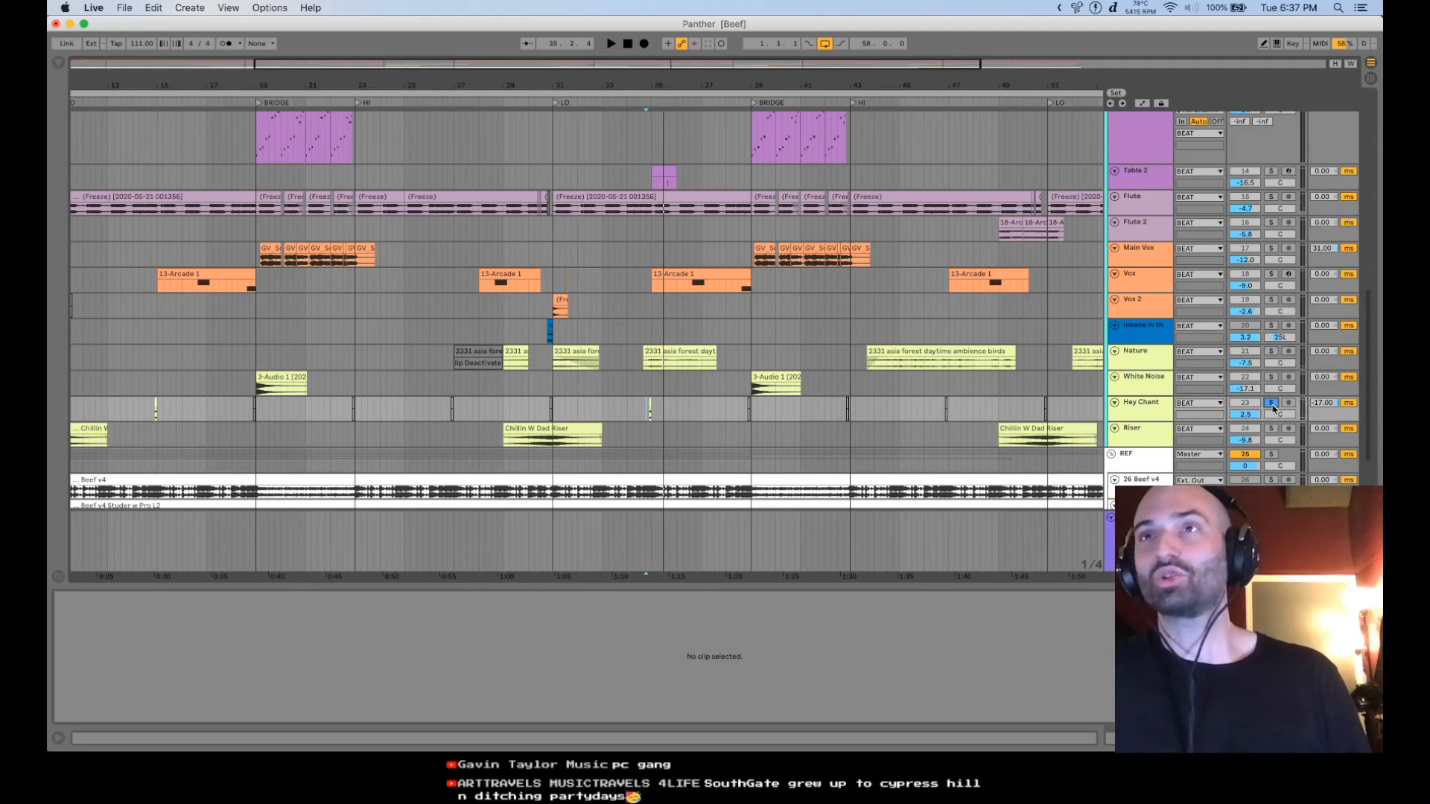
left_click(1148, 418)
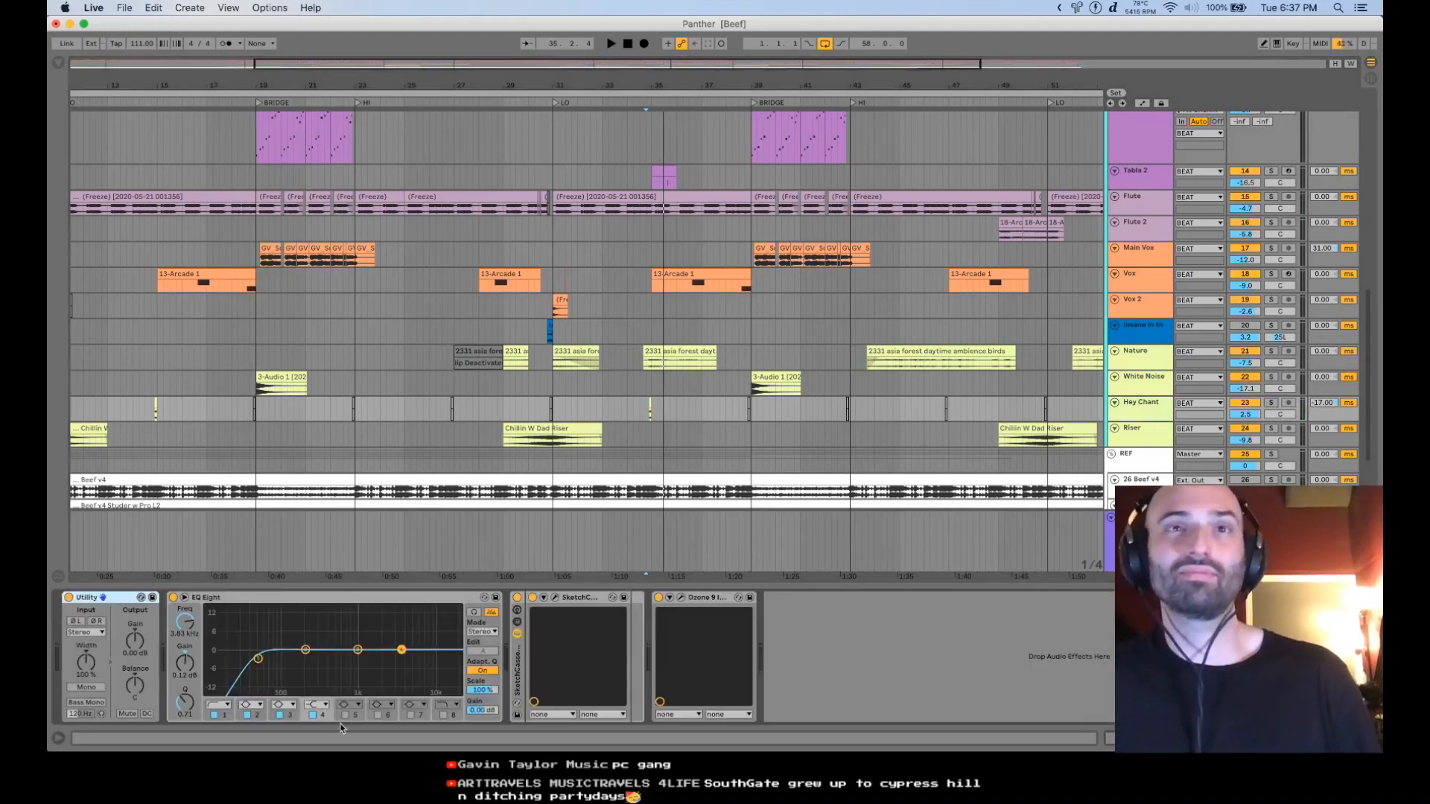
left_click(579, 603)
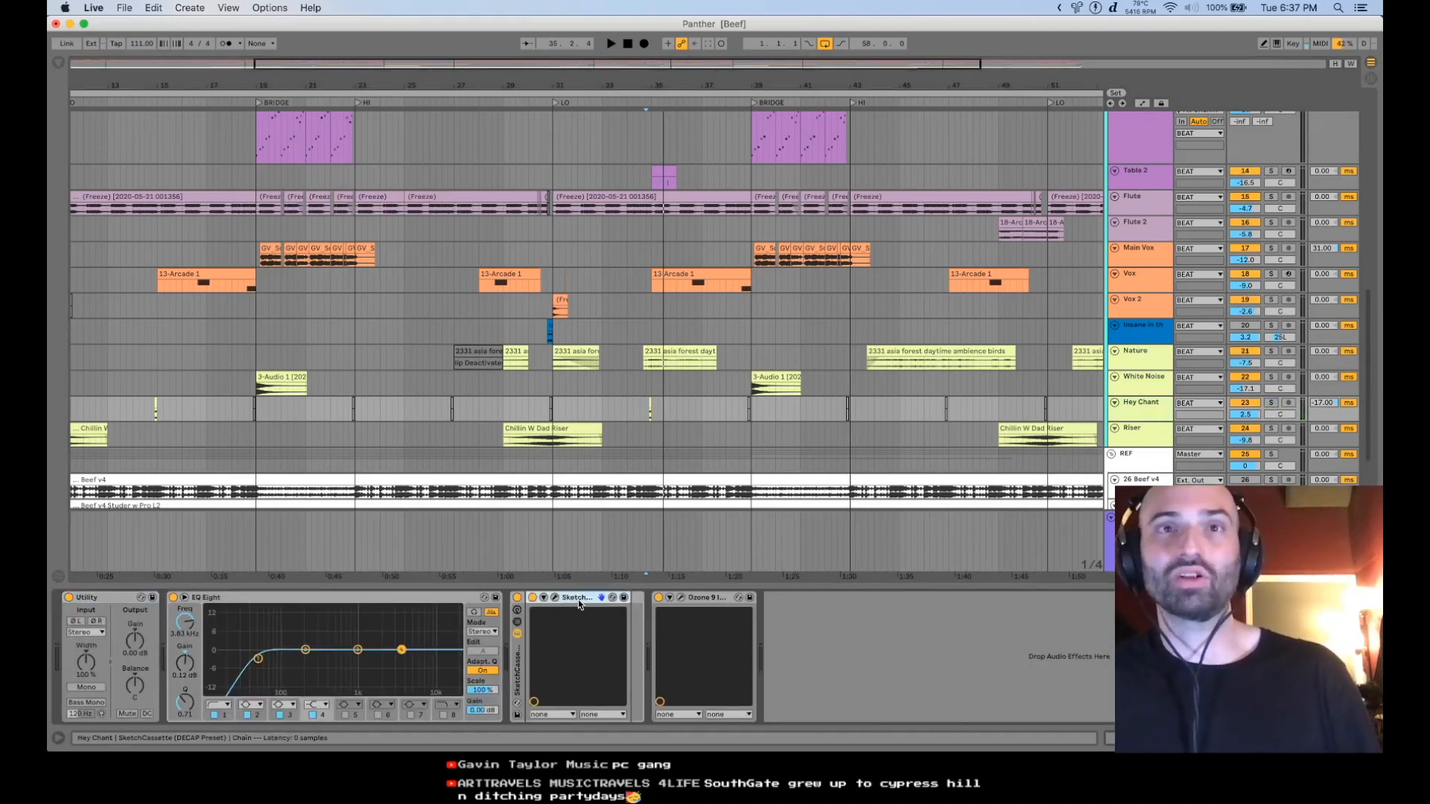
left_click(681, 599)
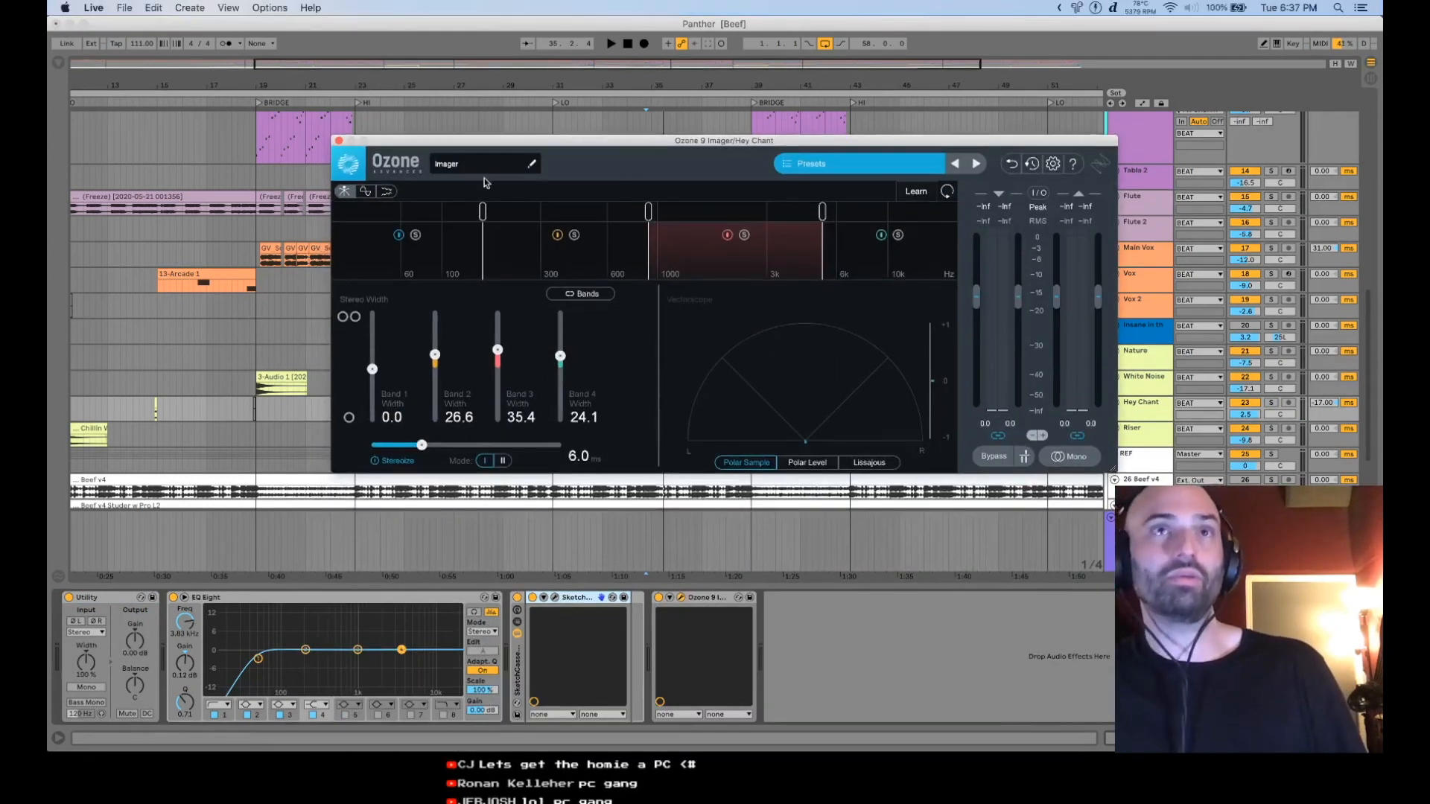
left_click(339, 140)
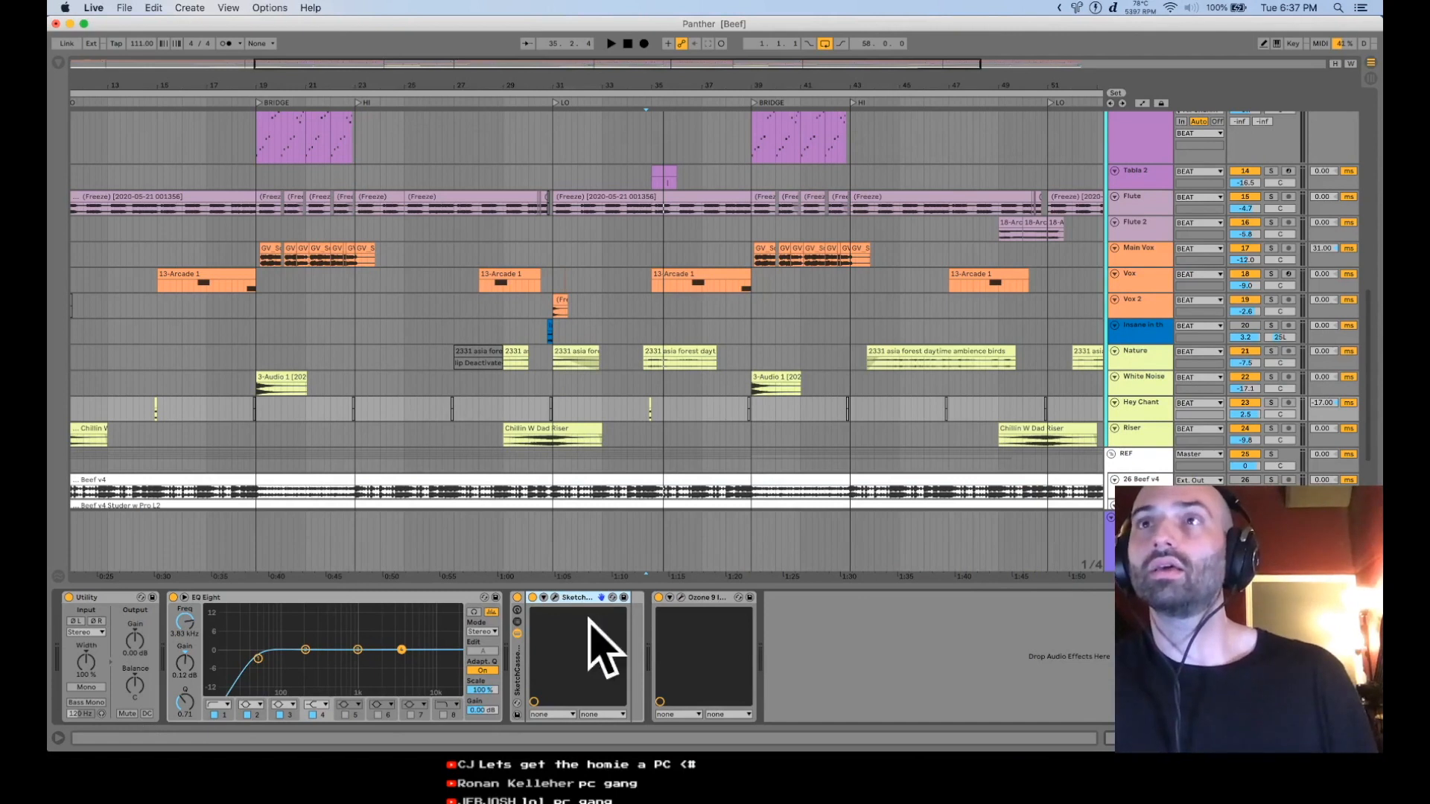
- Show the whole arrangement from its first tracks and reduce the Kick and Snare tracks to minimum height
scroll(749, 327, "up", 10)
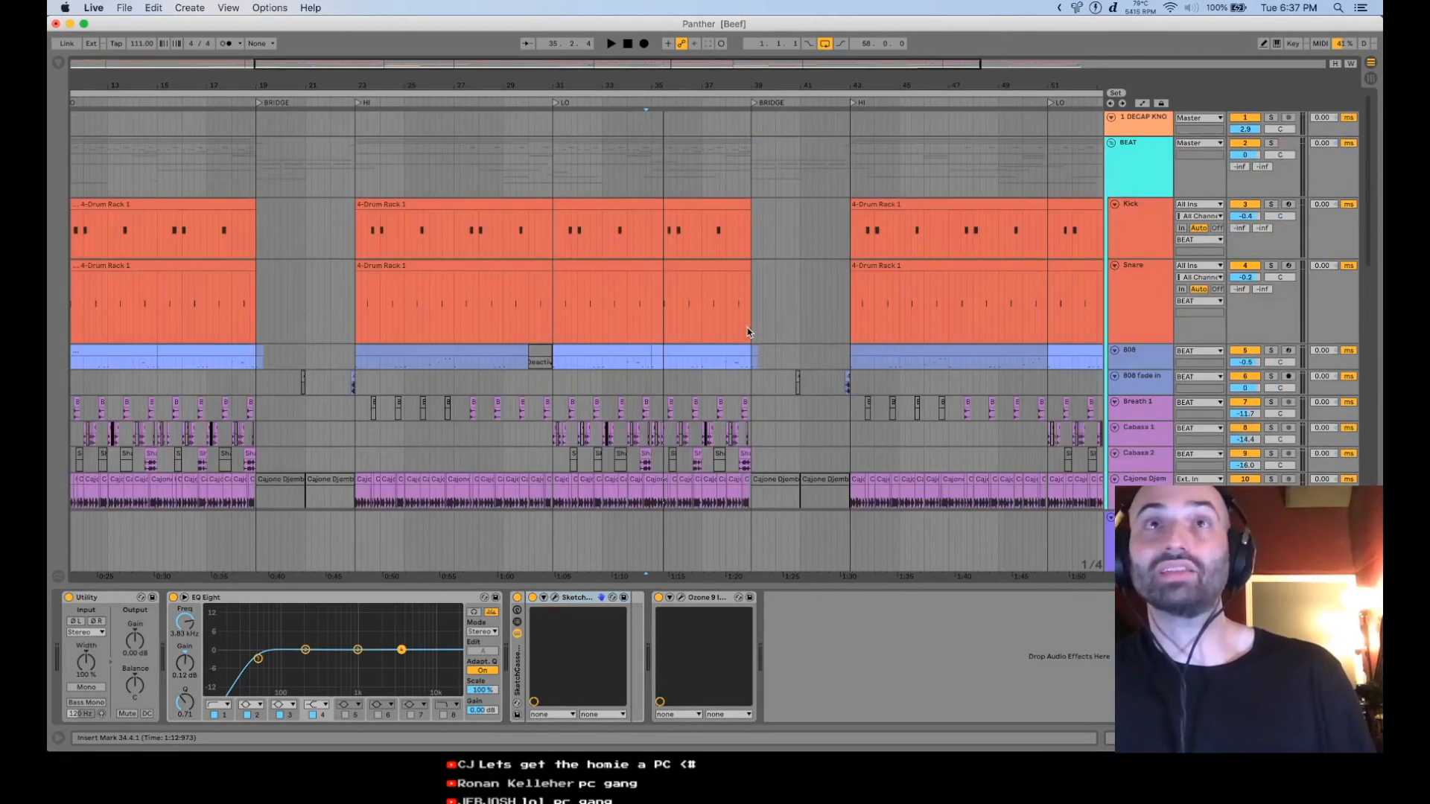
key("minus")
key("minus")
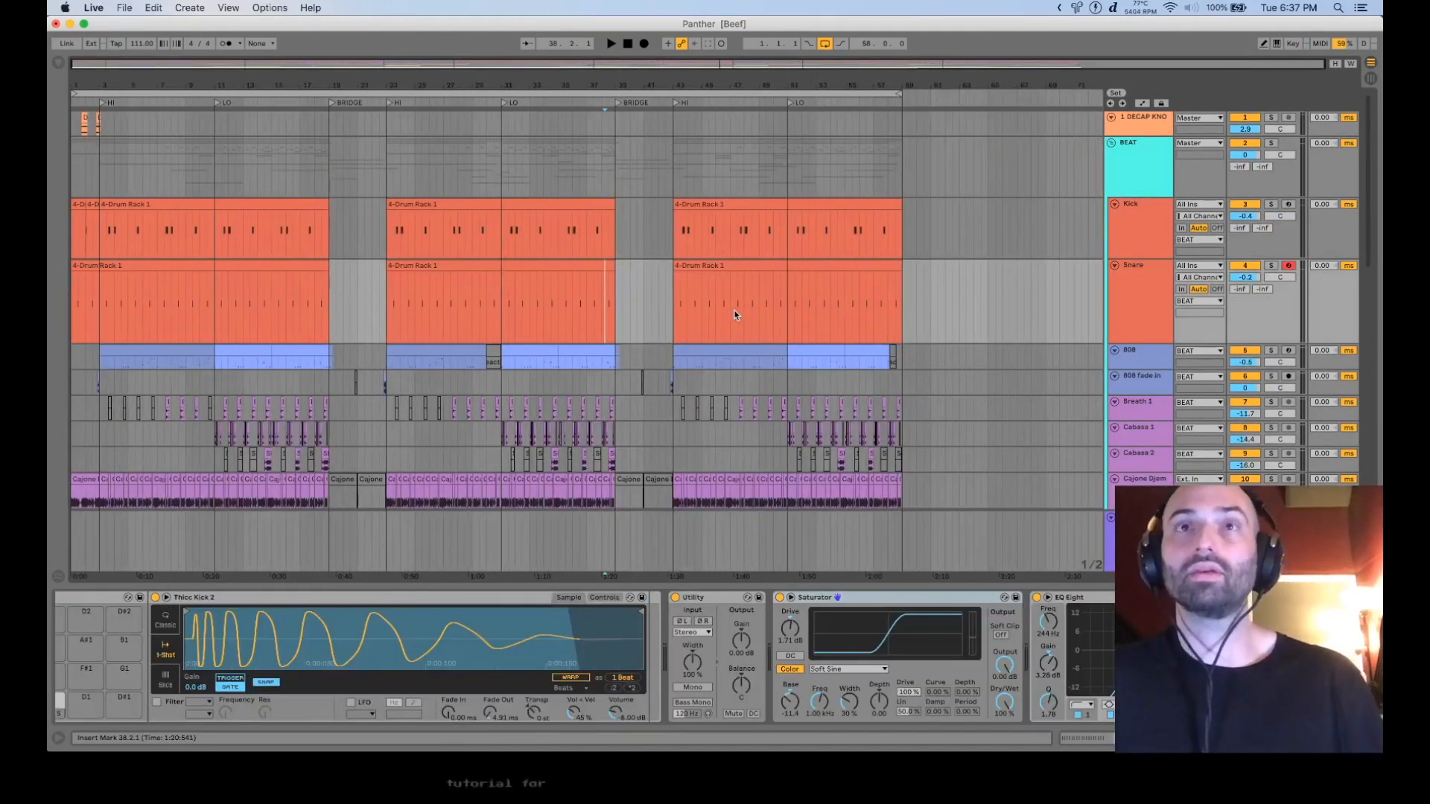
left_click_drag(1154, 343, 1135, 222)
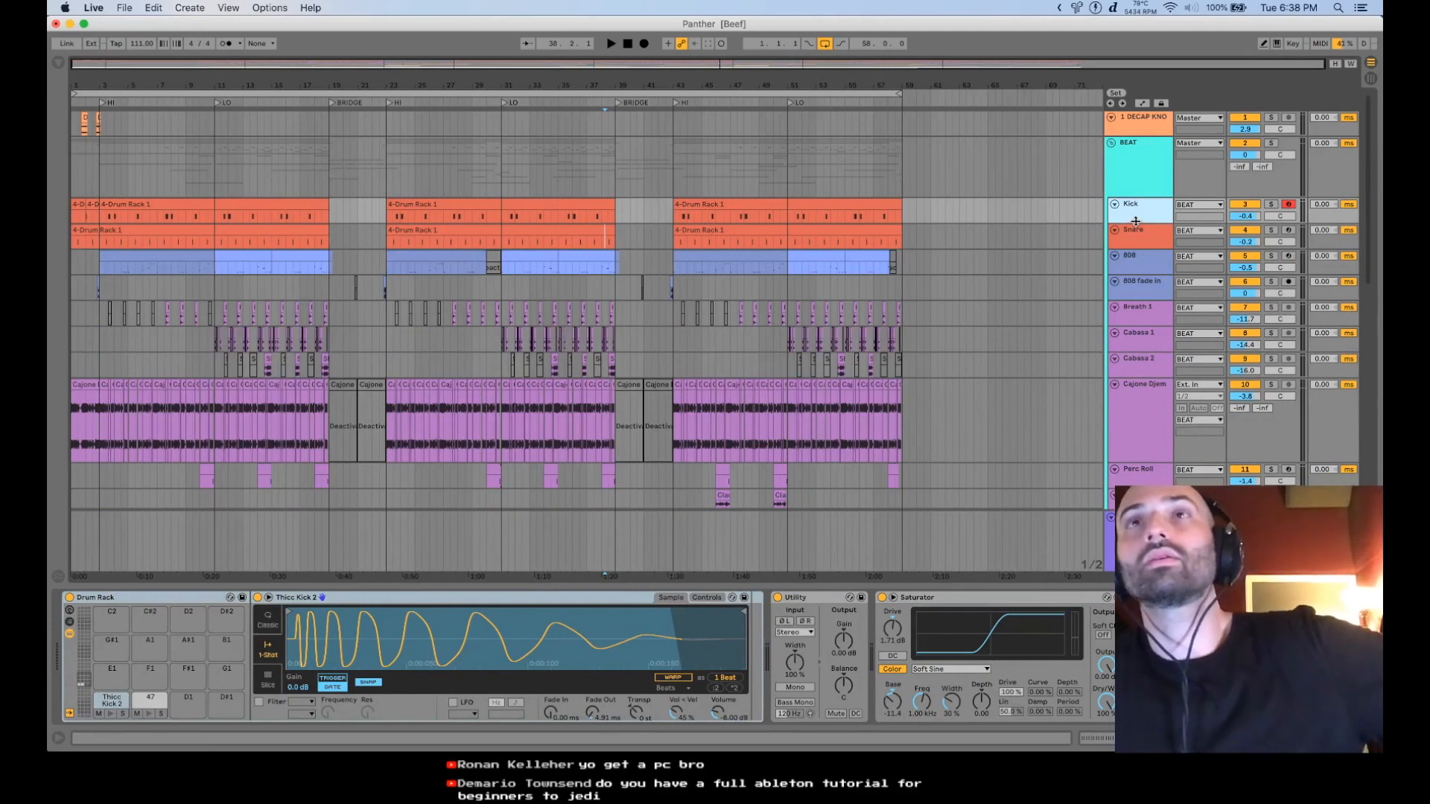